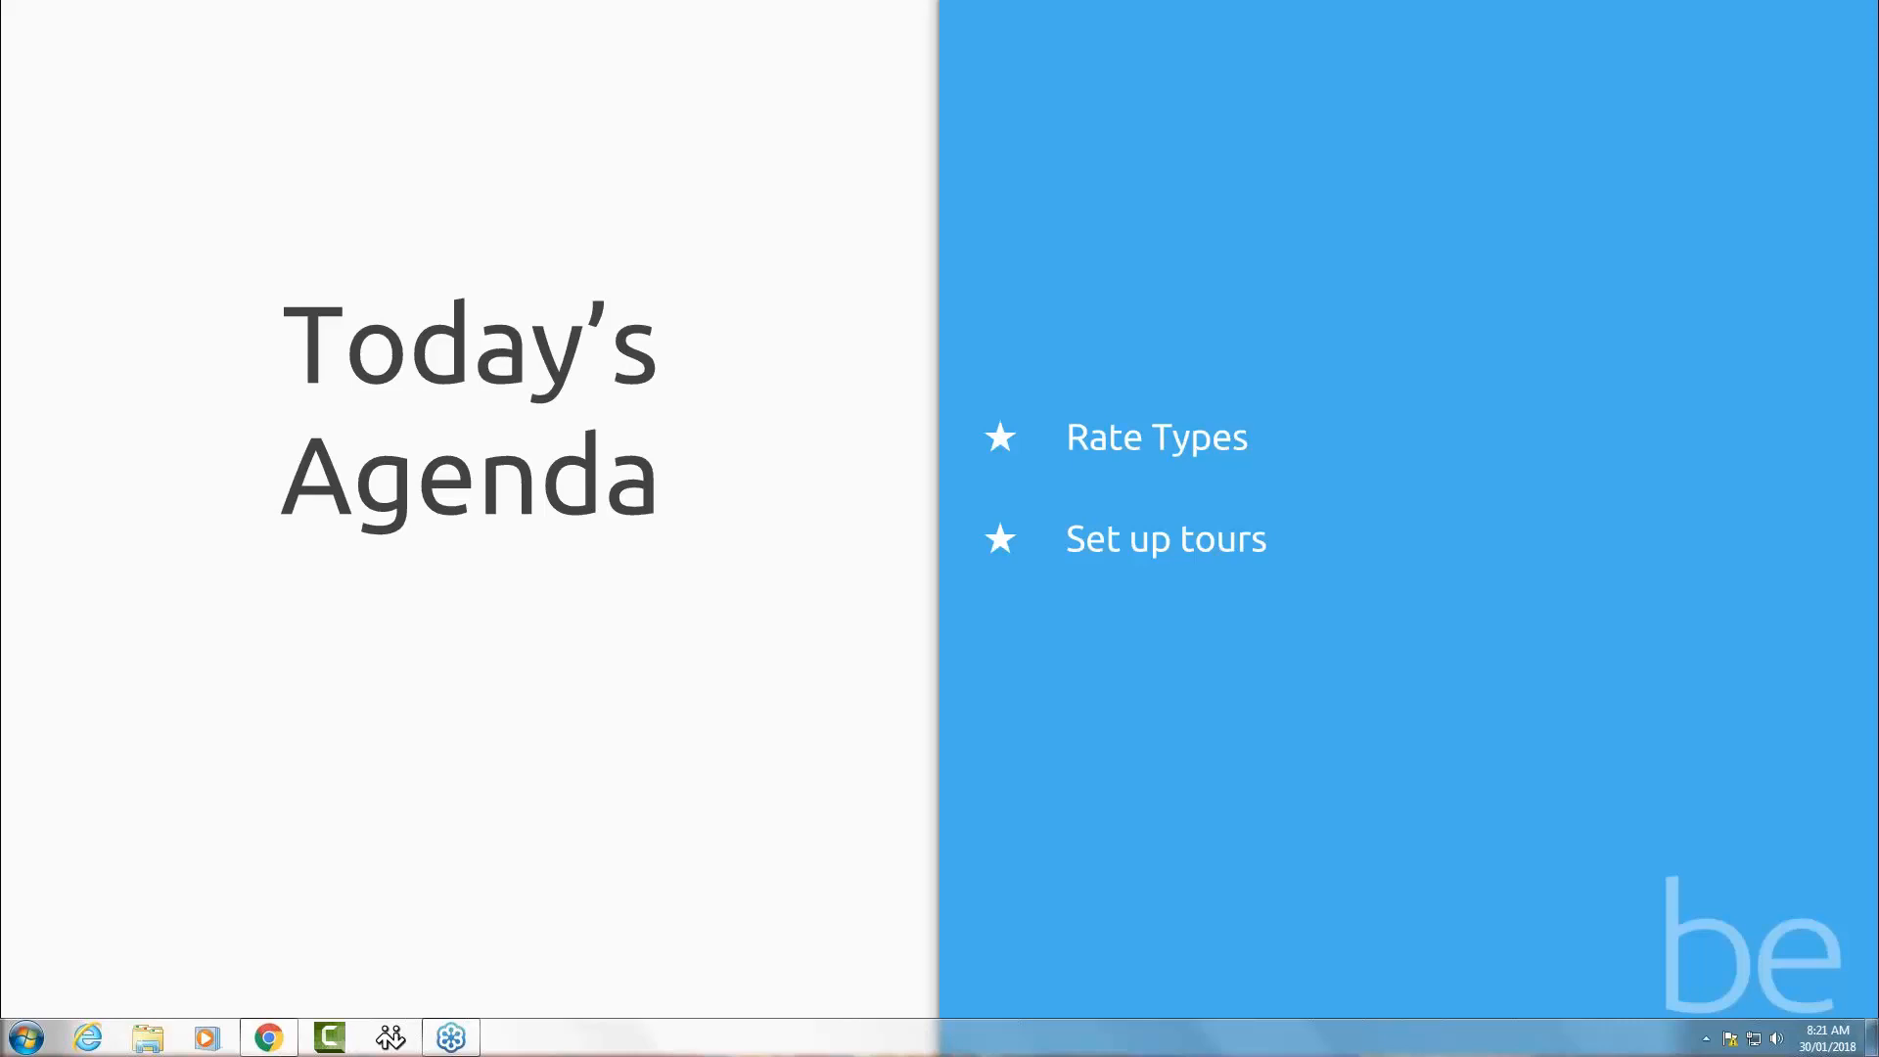
key(Right)
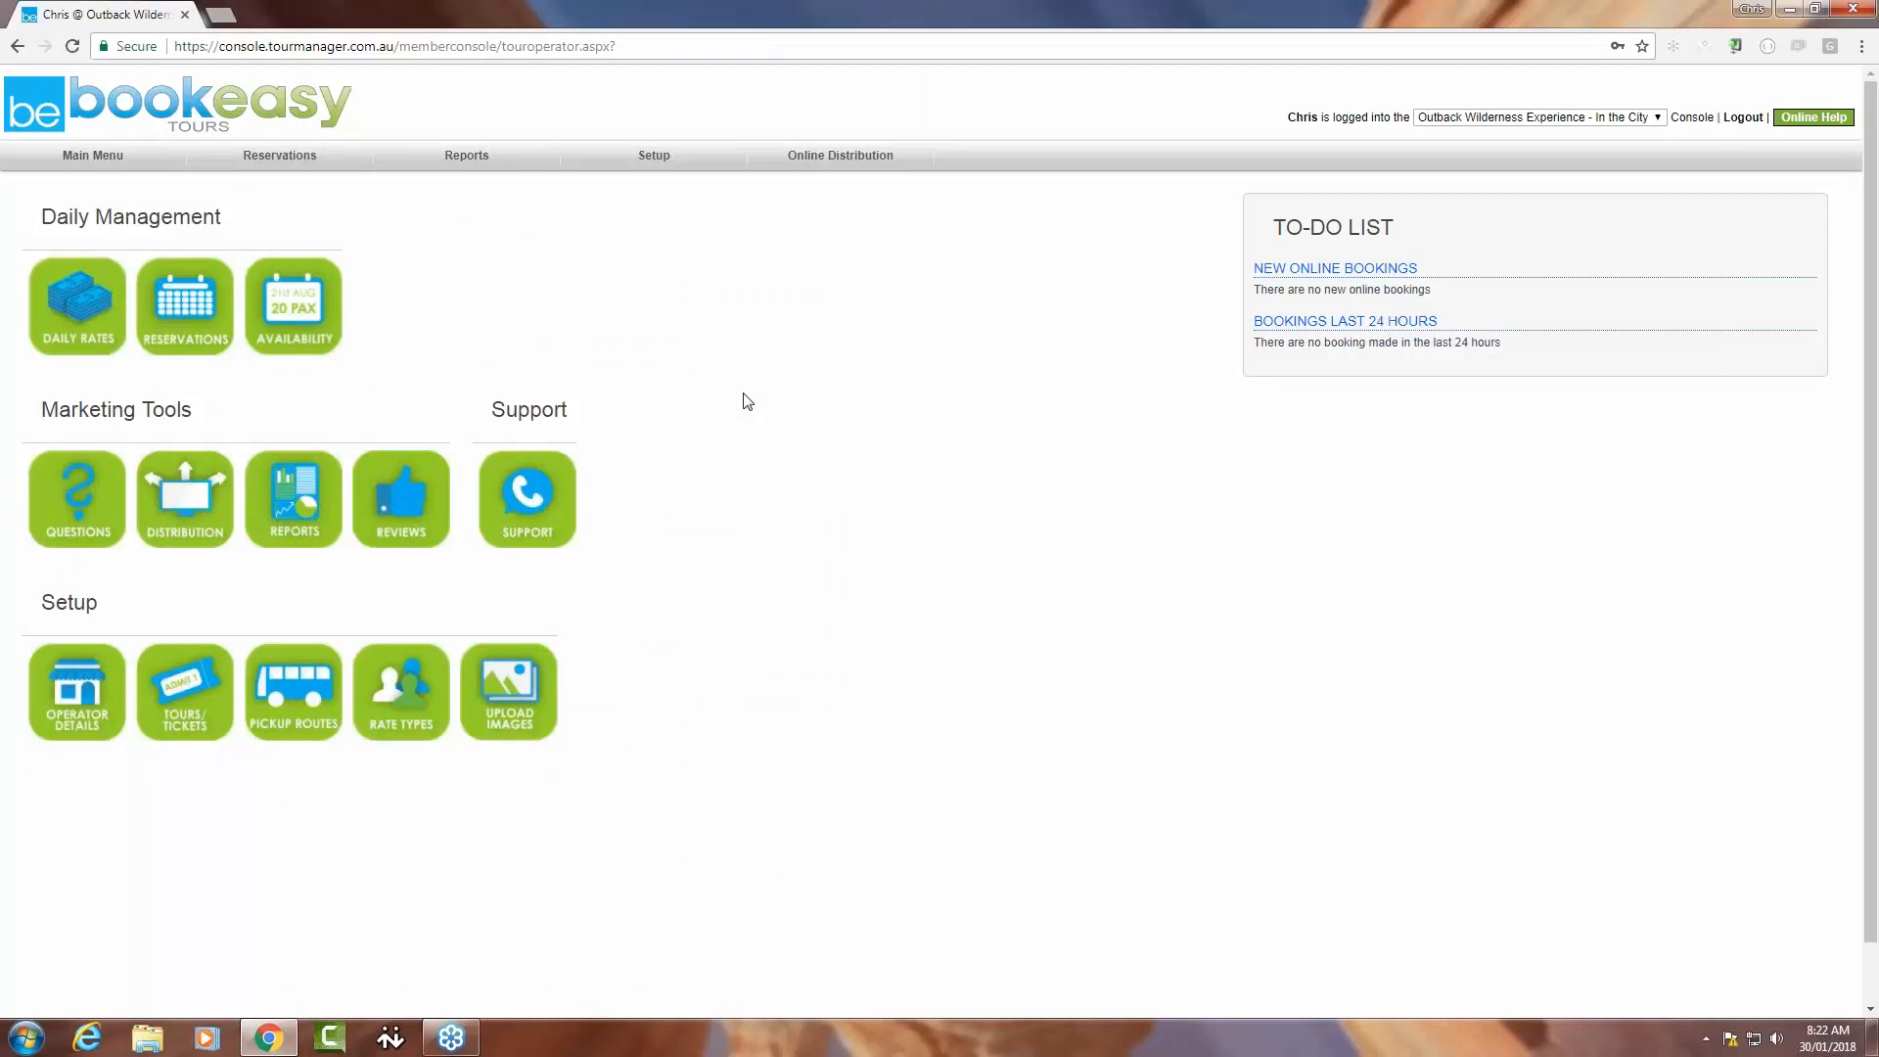
Open the tour rate types setup and remove the Group rate type.
click(406, 721)
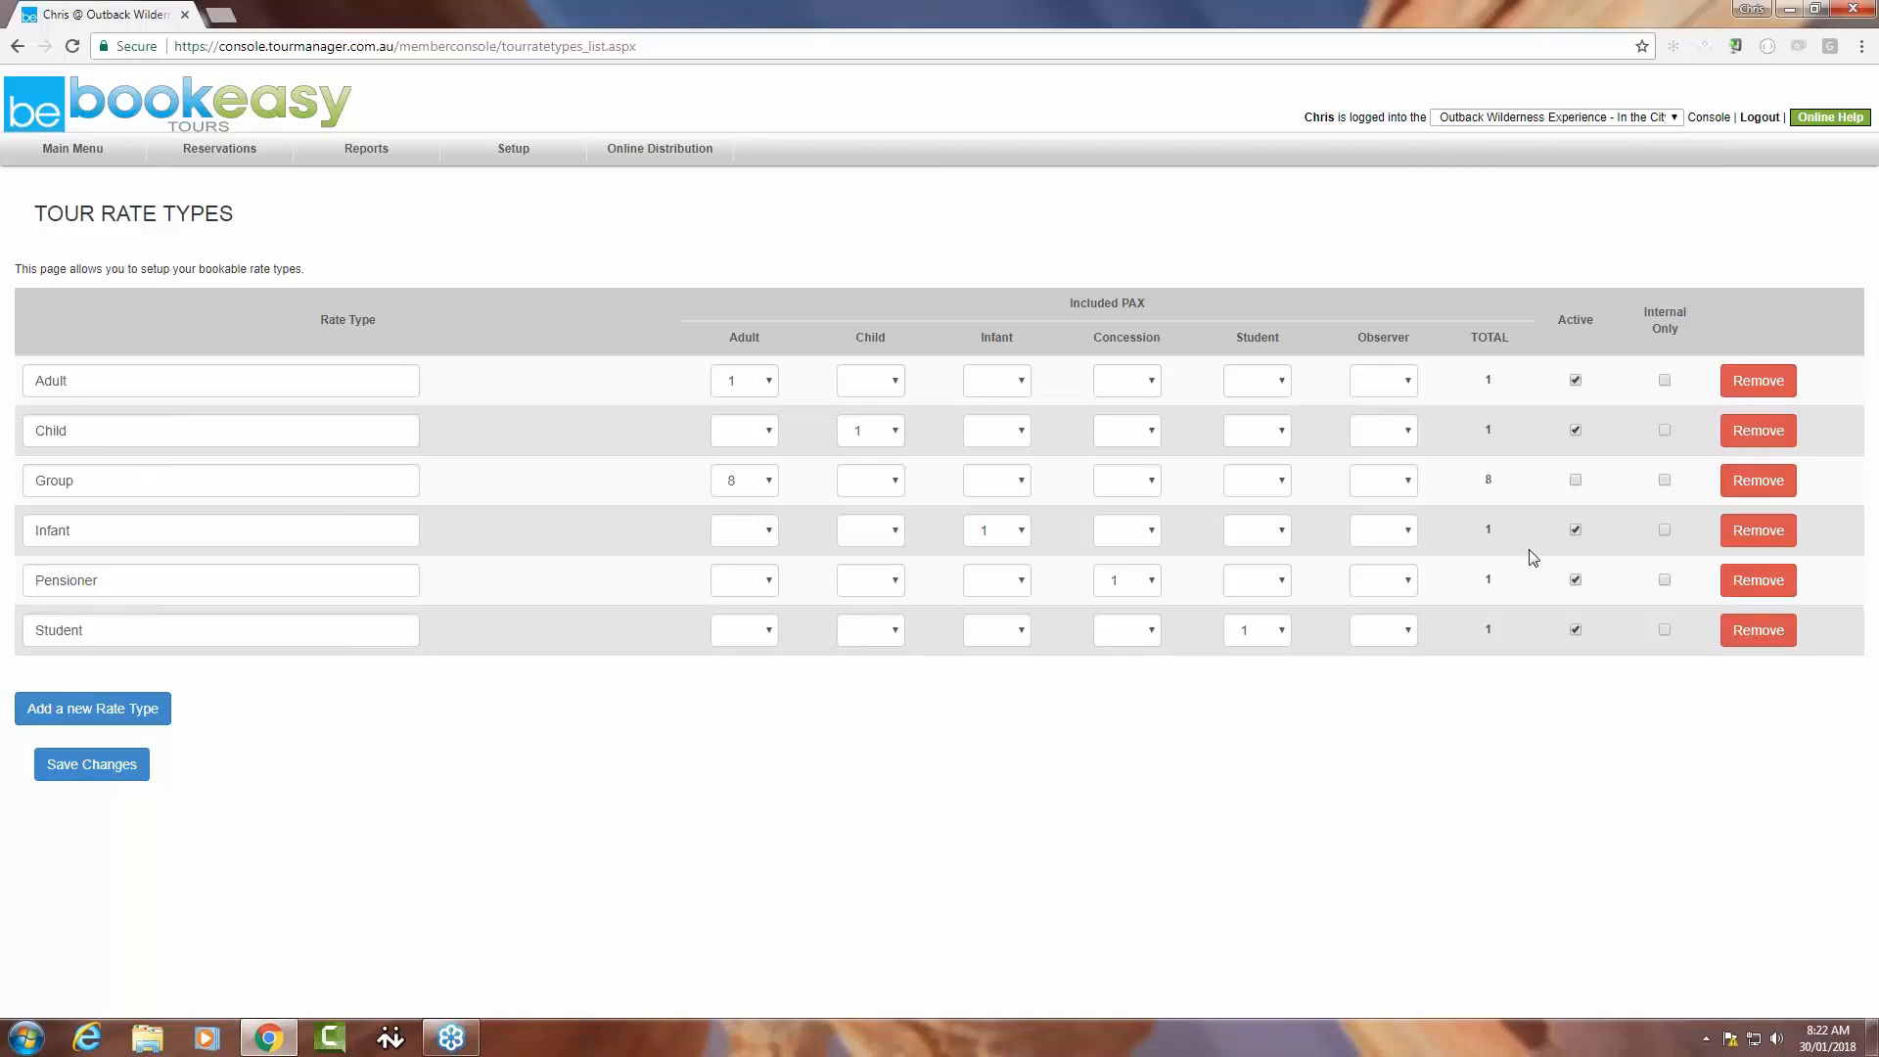
click(1741, 471)
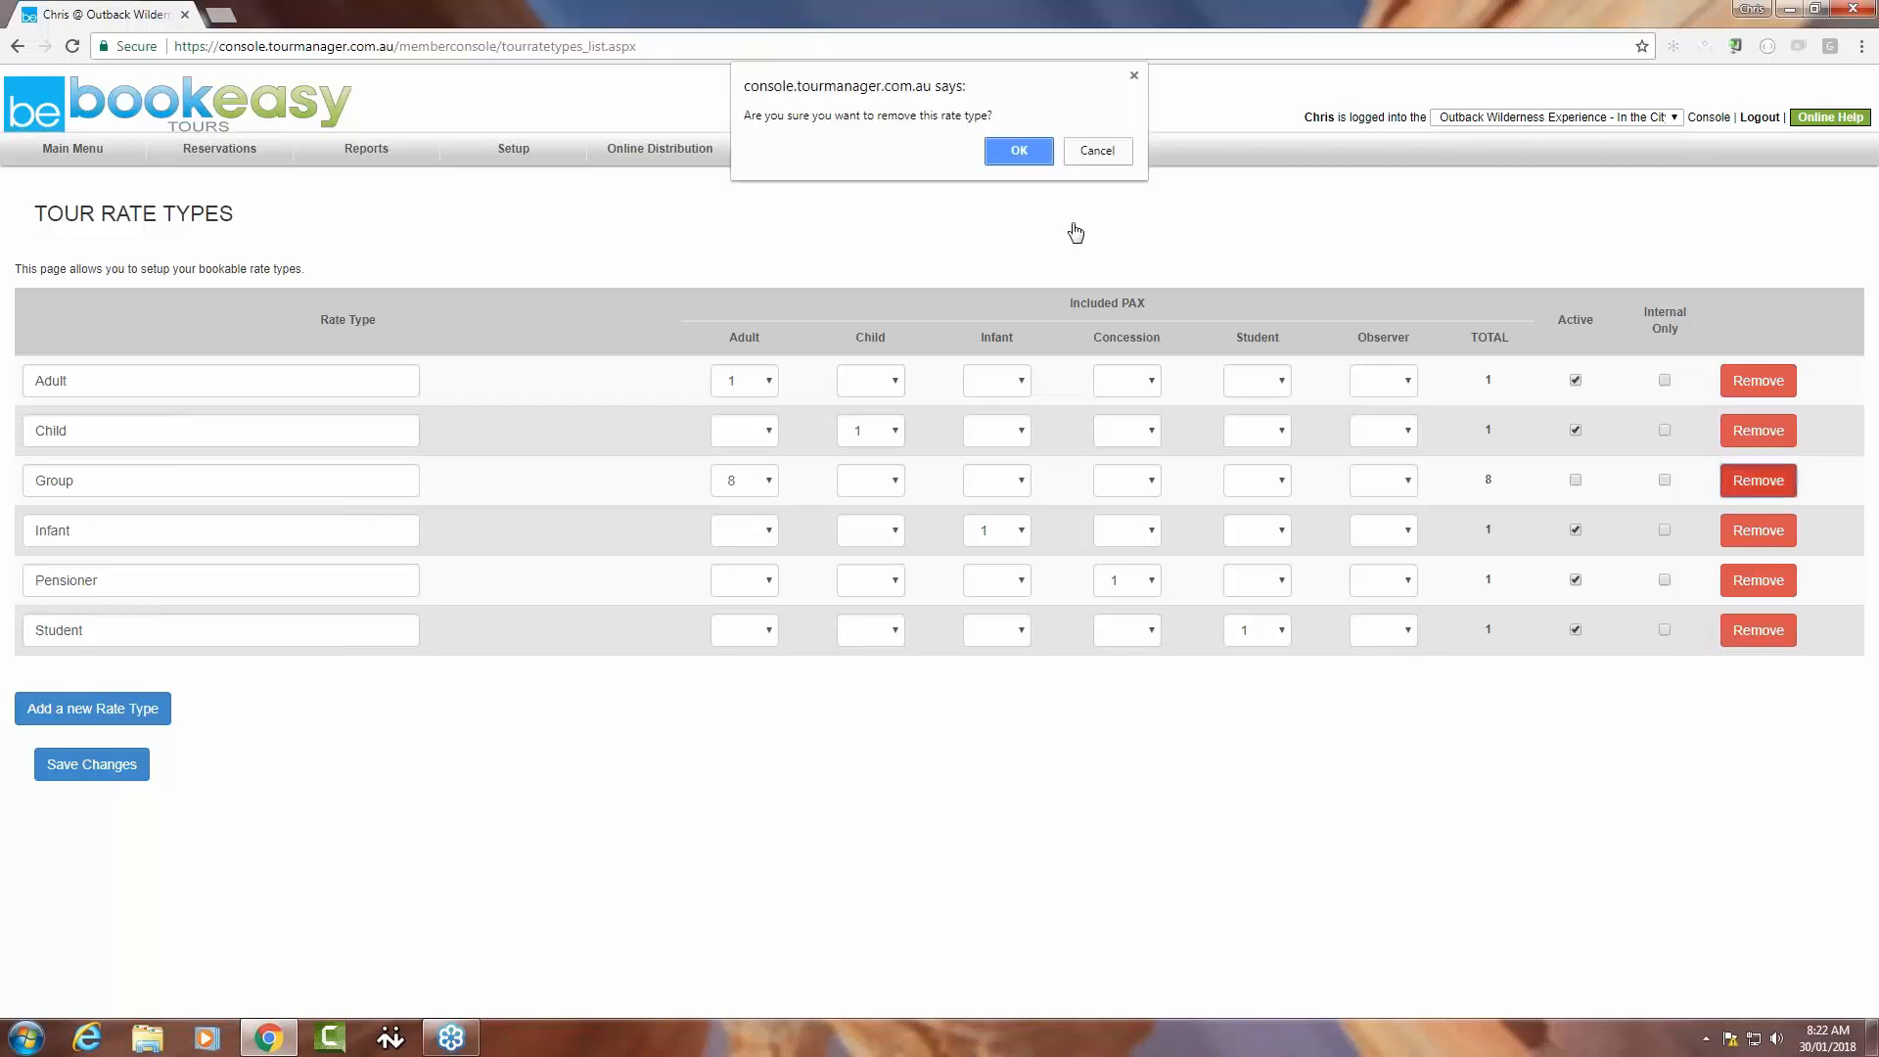
click(1033, 156)
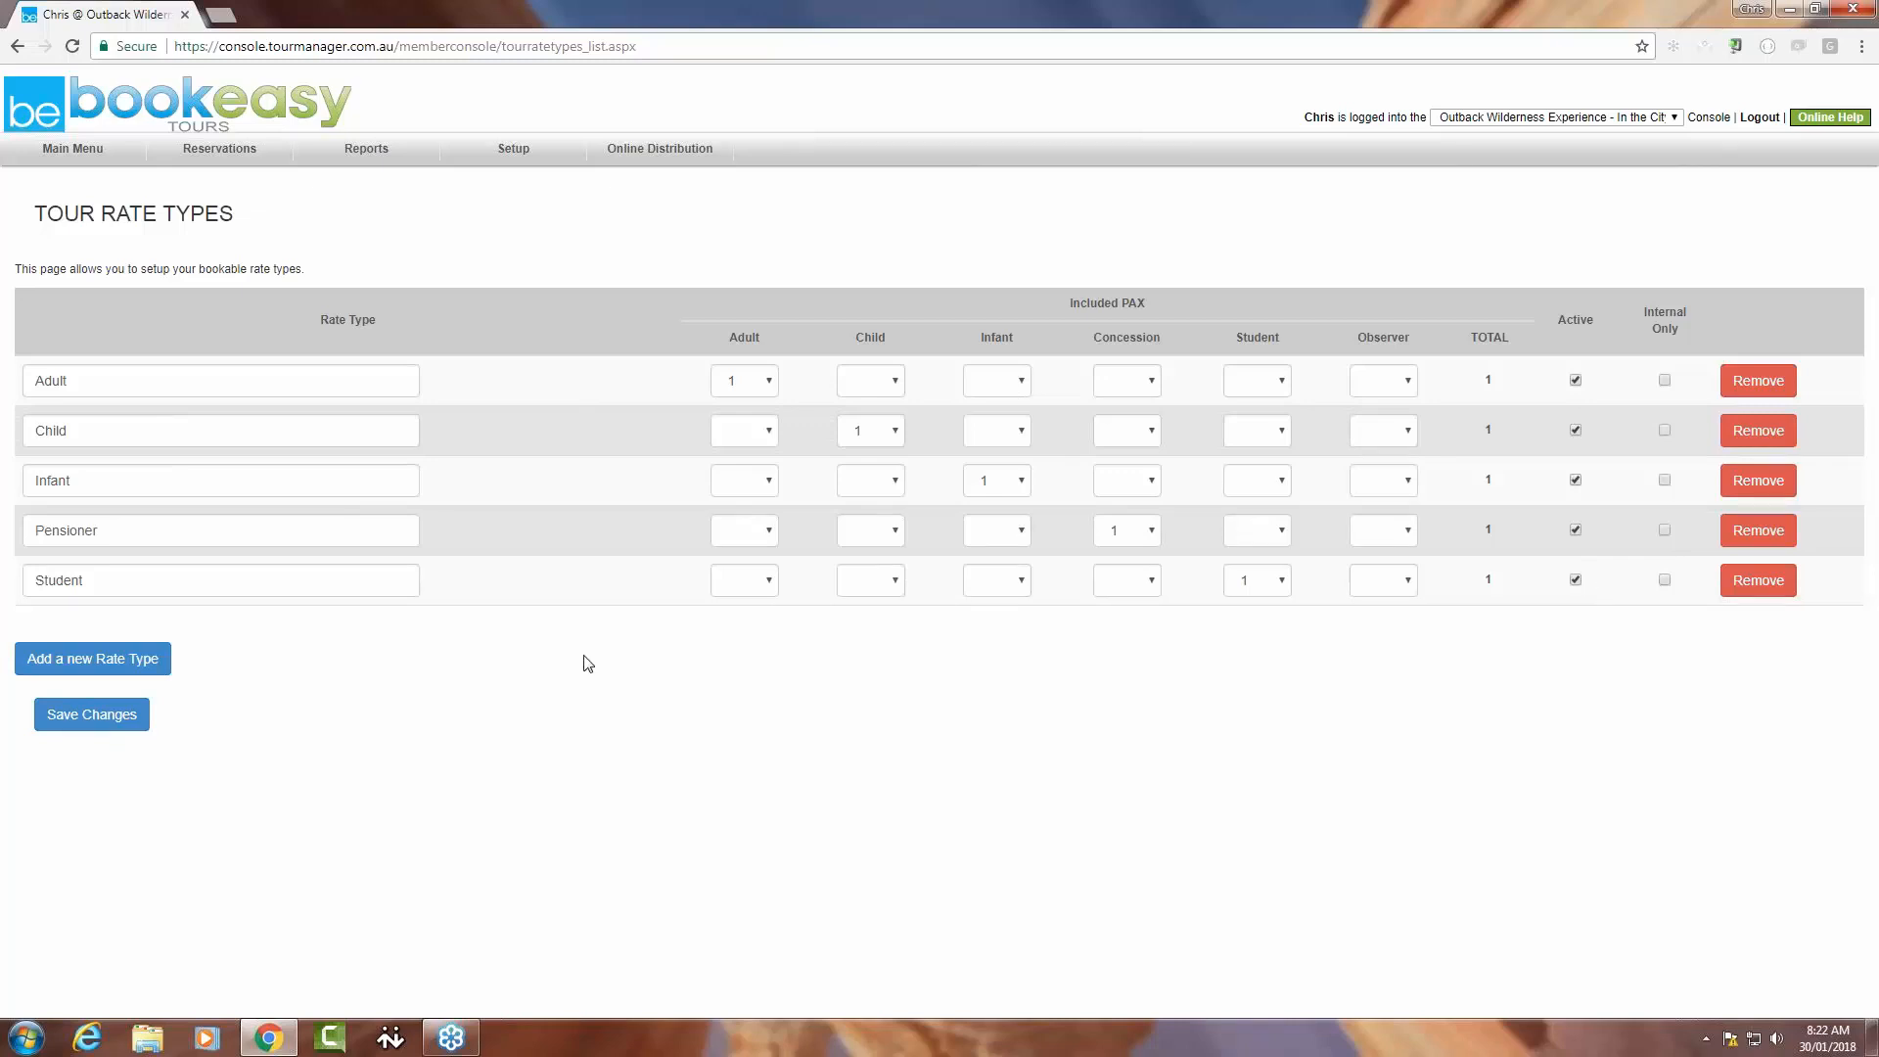
Add an active rate type named Family of 4 that includes 2 adults and 2 children.
click(95, 668)
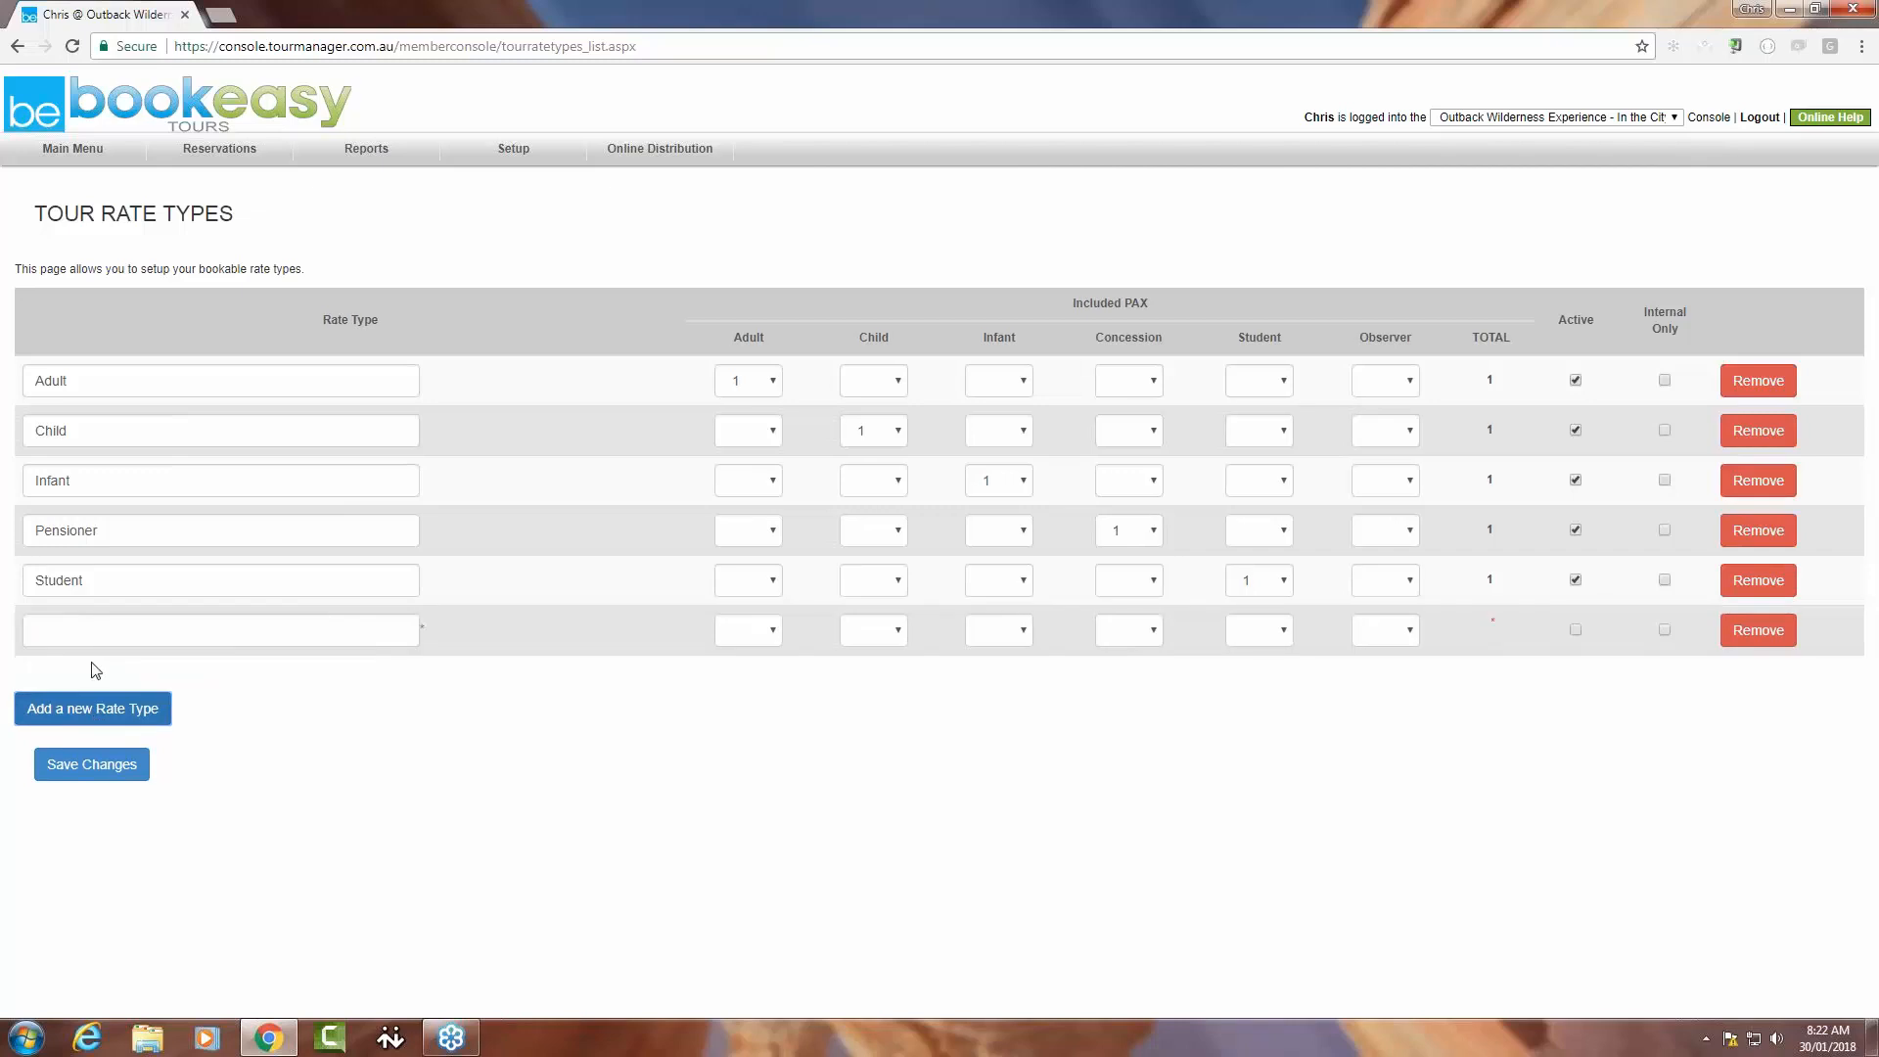
click(95, 630)
text(Family)
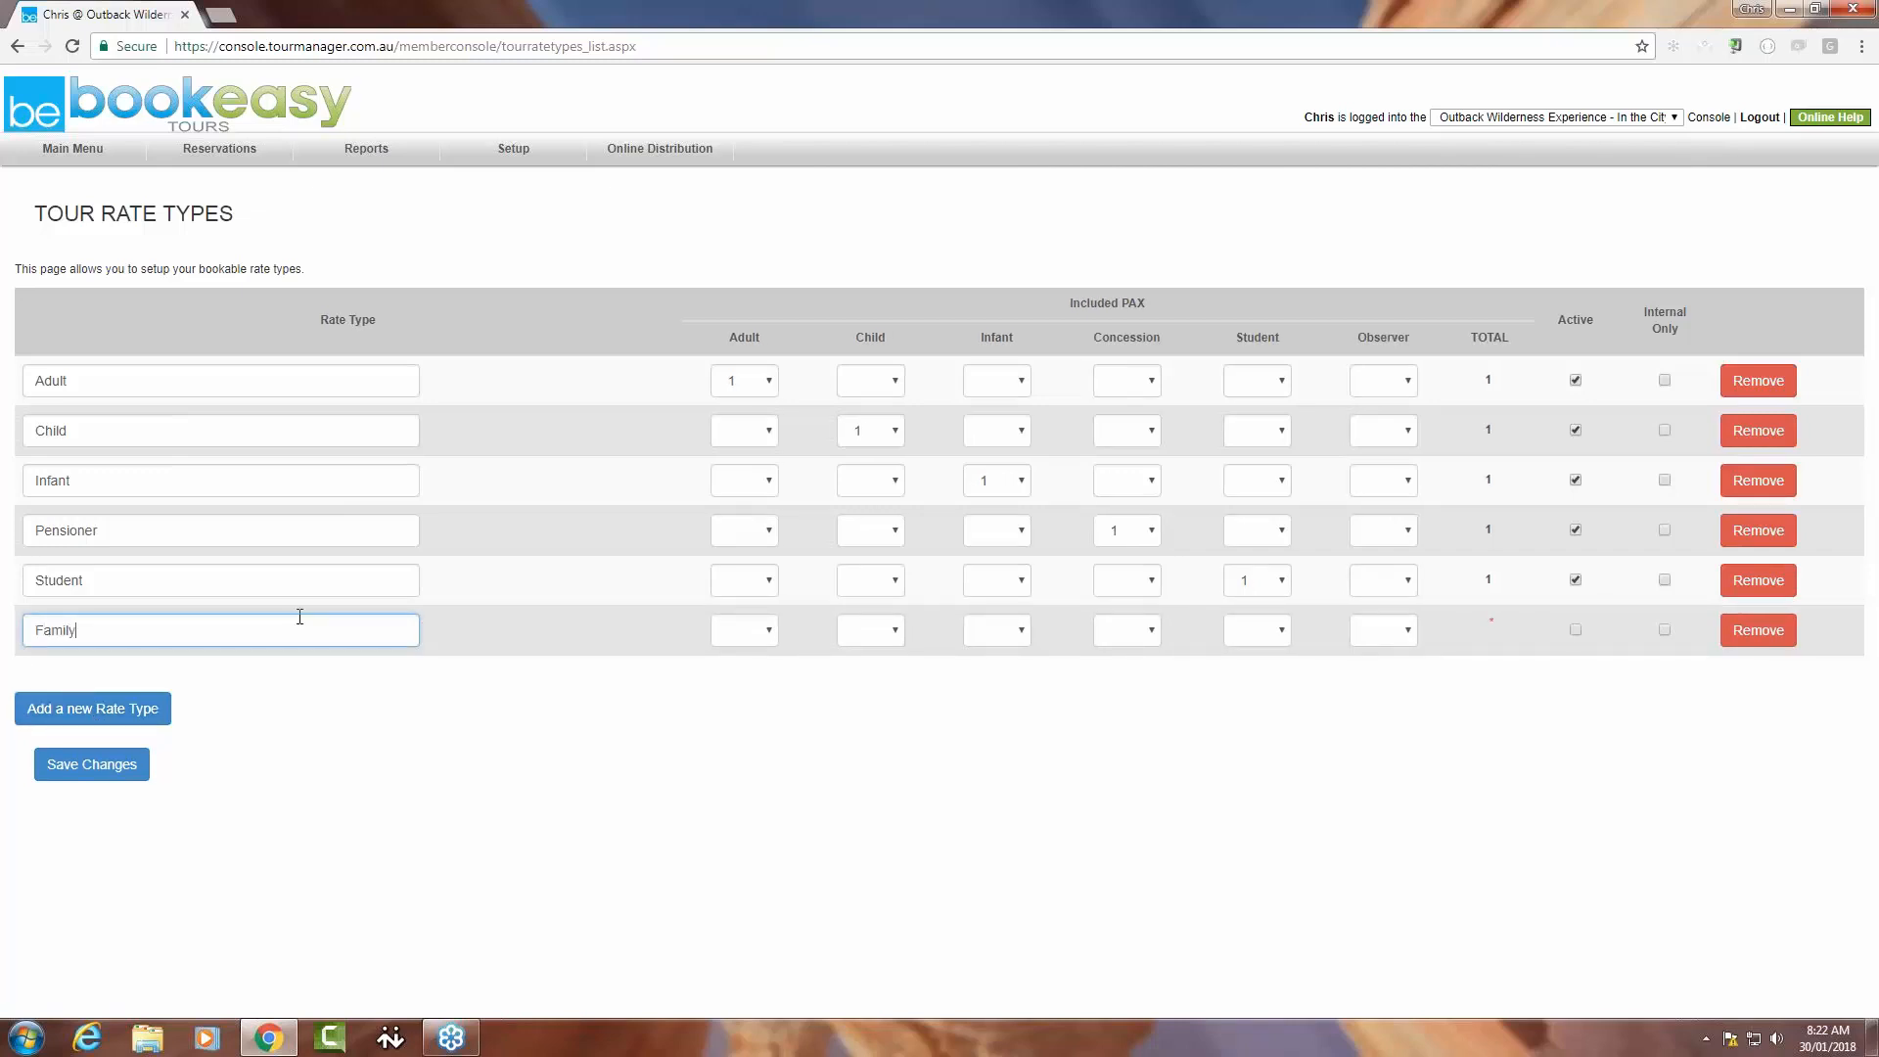
click(770, 630)
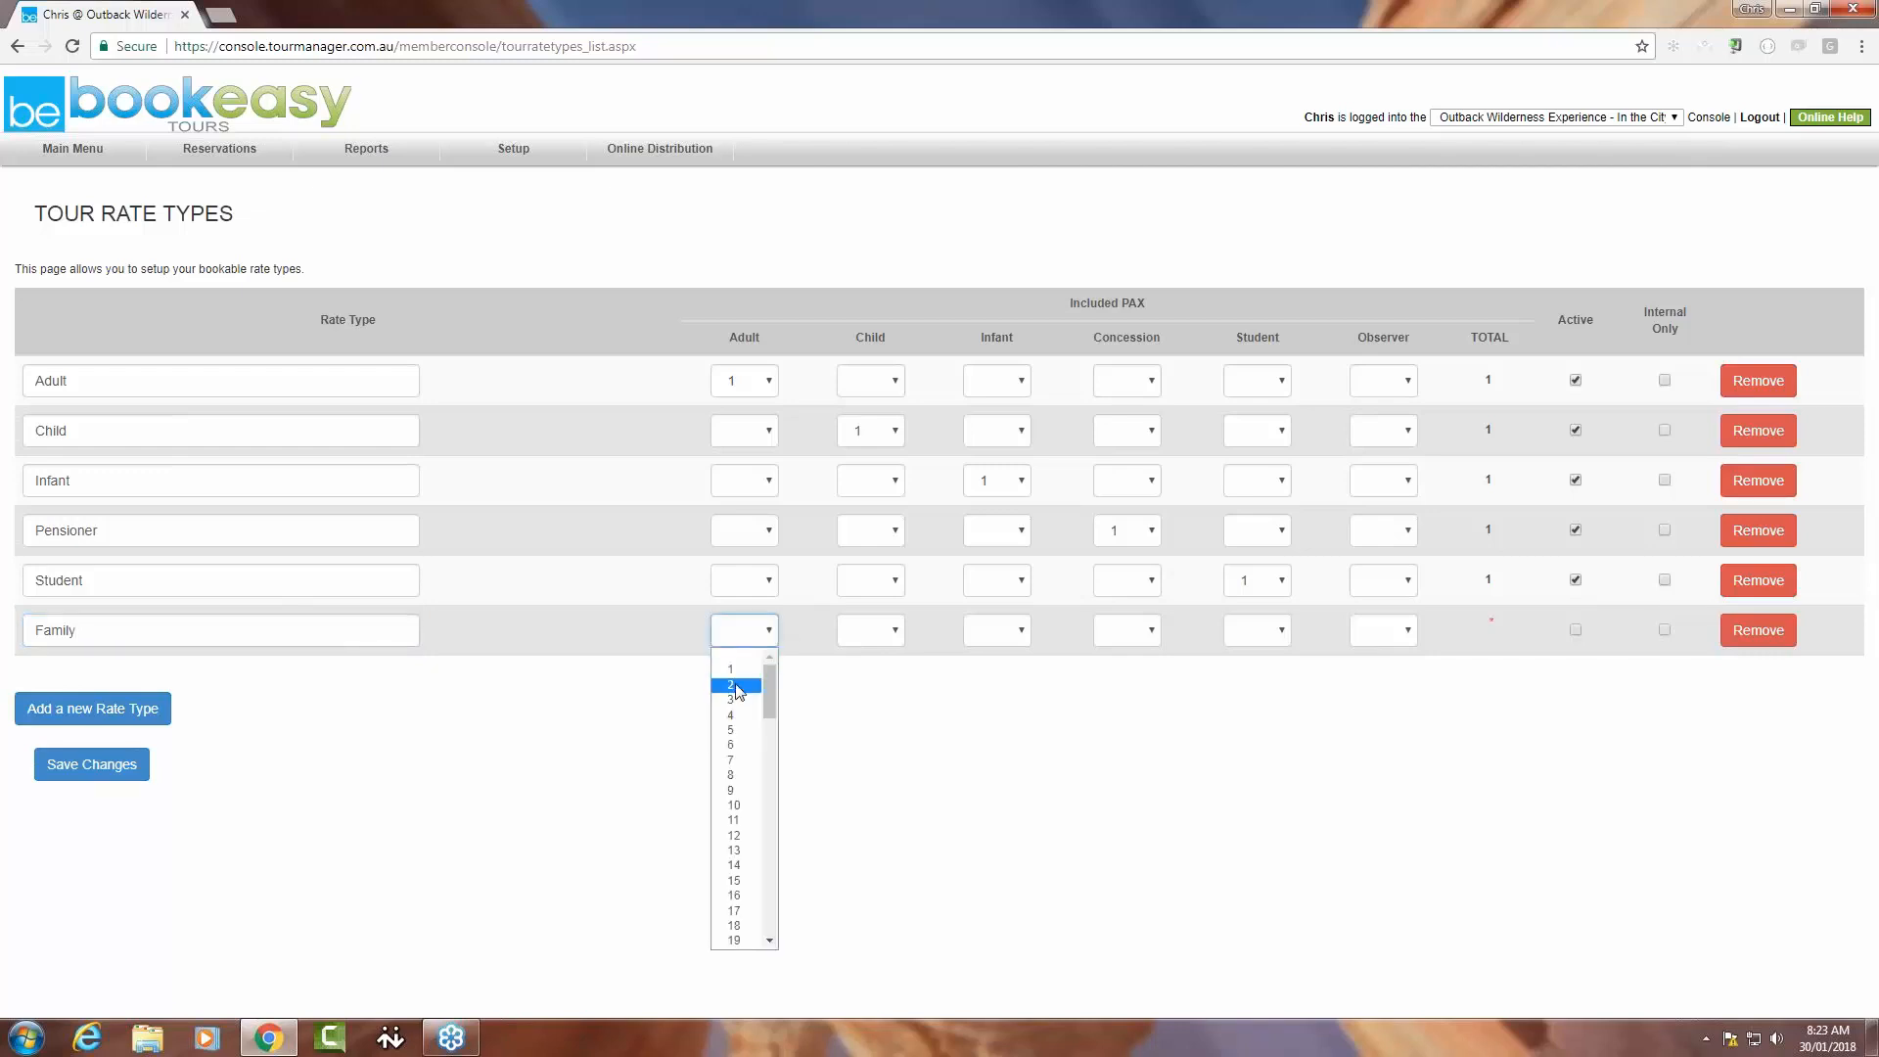
click(739, 691)
click(901, 638)
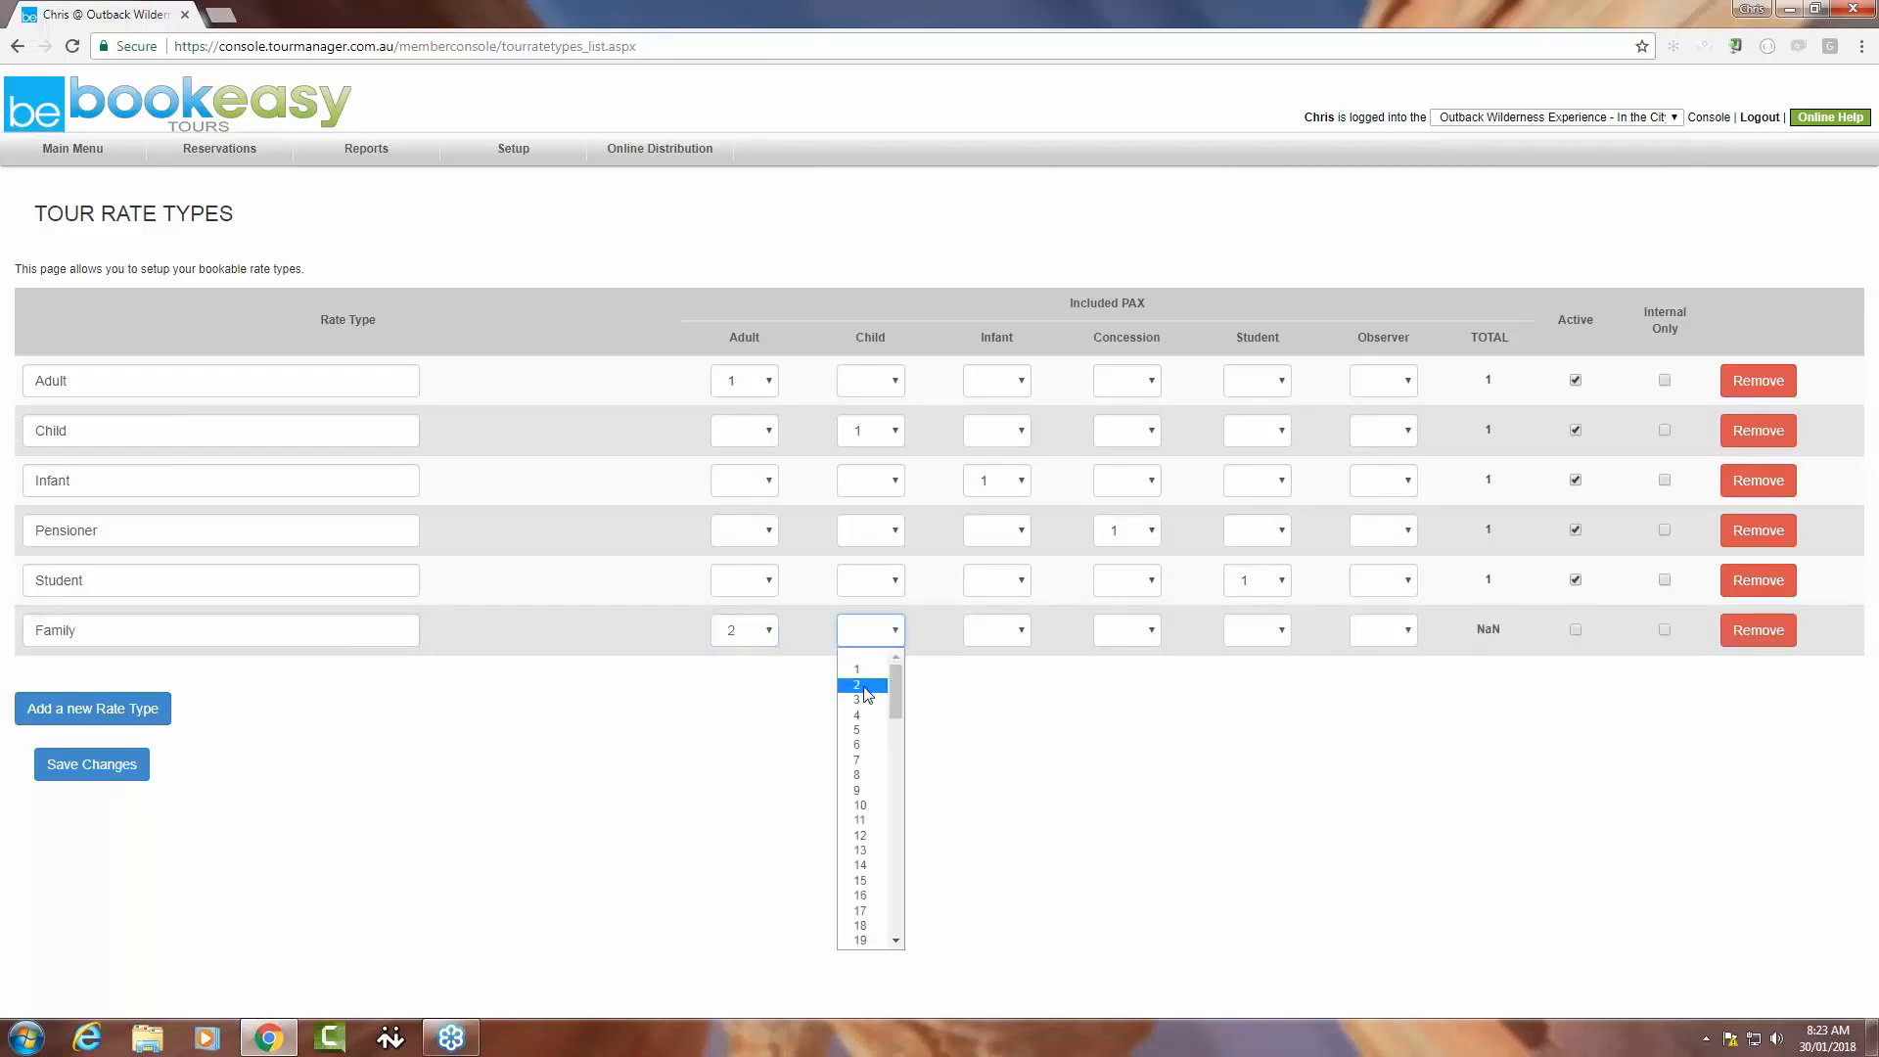
click(865, 691)
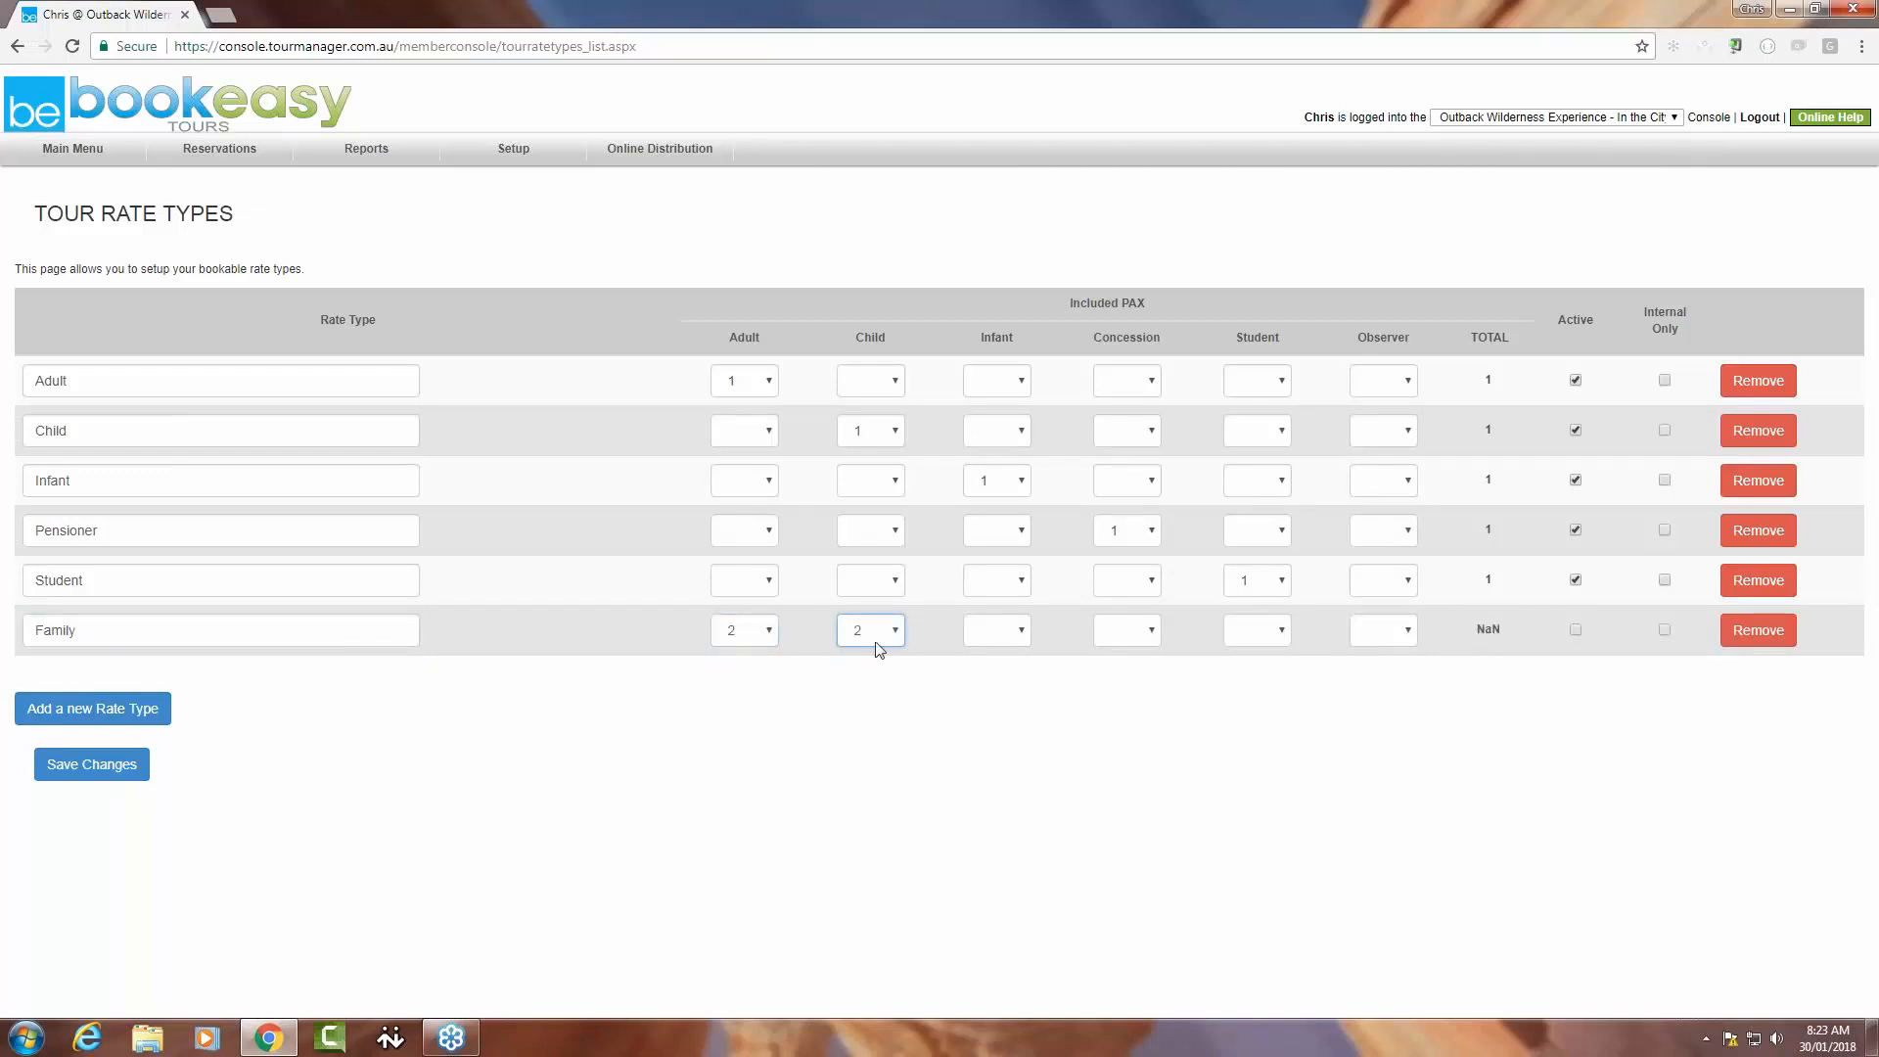
click(1575, 630)
click(136, 633)
text(of 4)
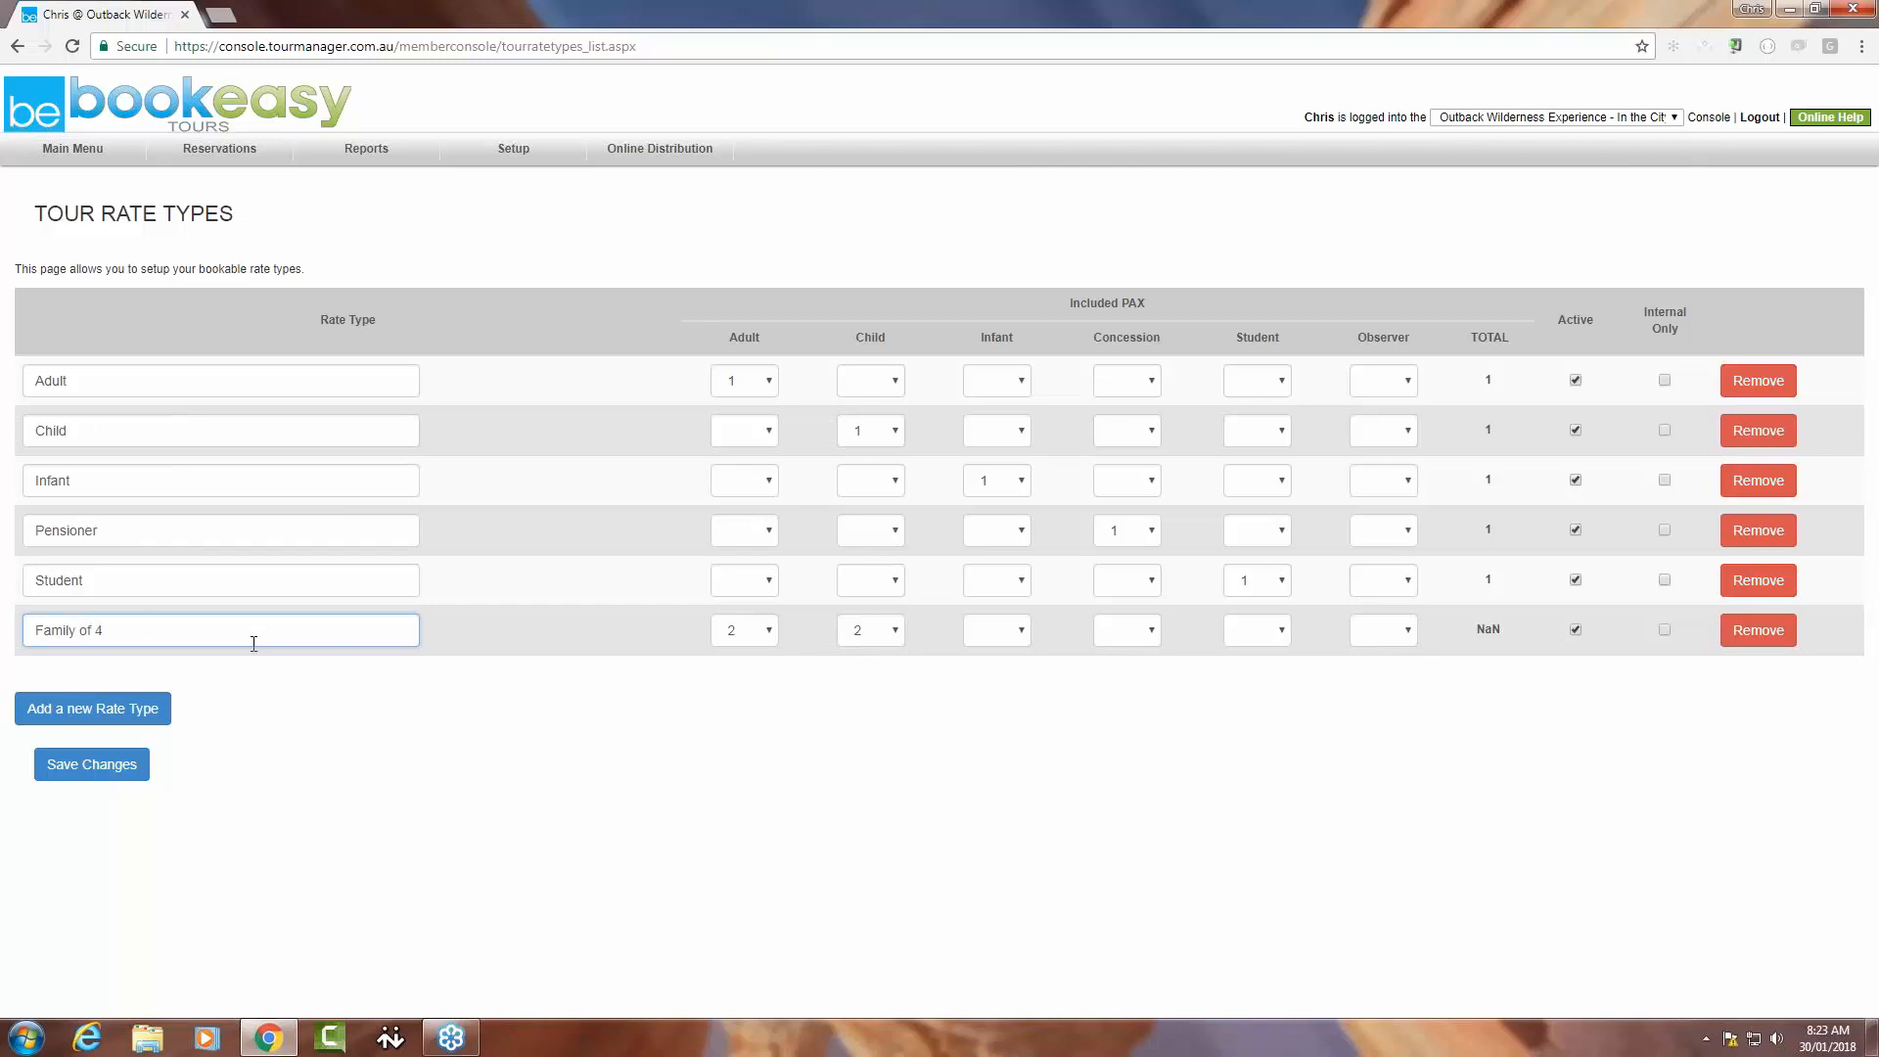
Add another active rate type for a family of 5 that includes 2 adults and 3 children.
click(114, 713)
click(126, 685)
text(Familoy of 5)
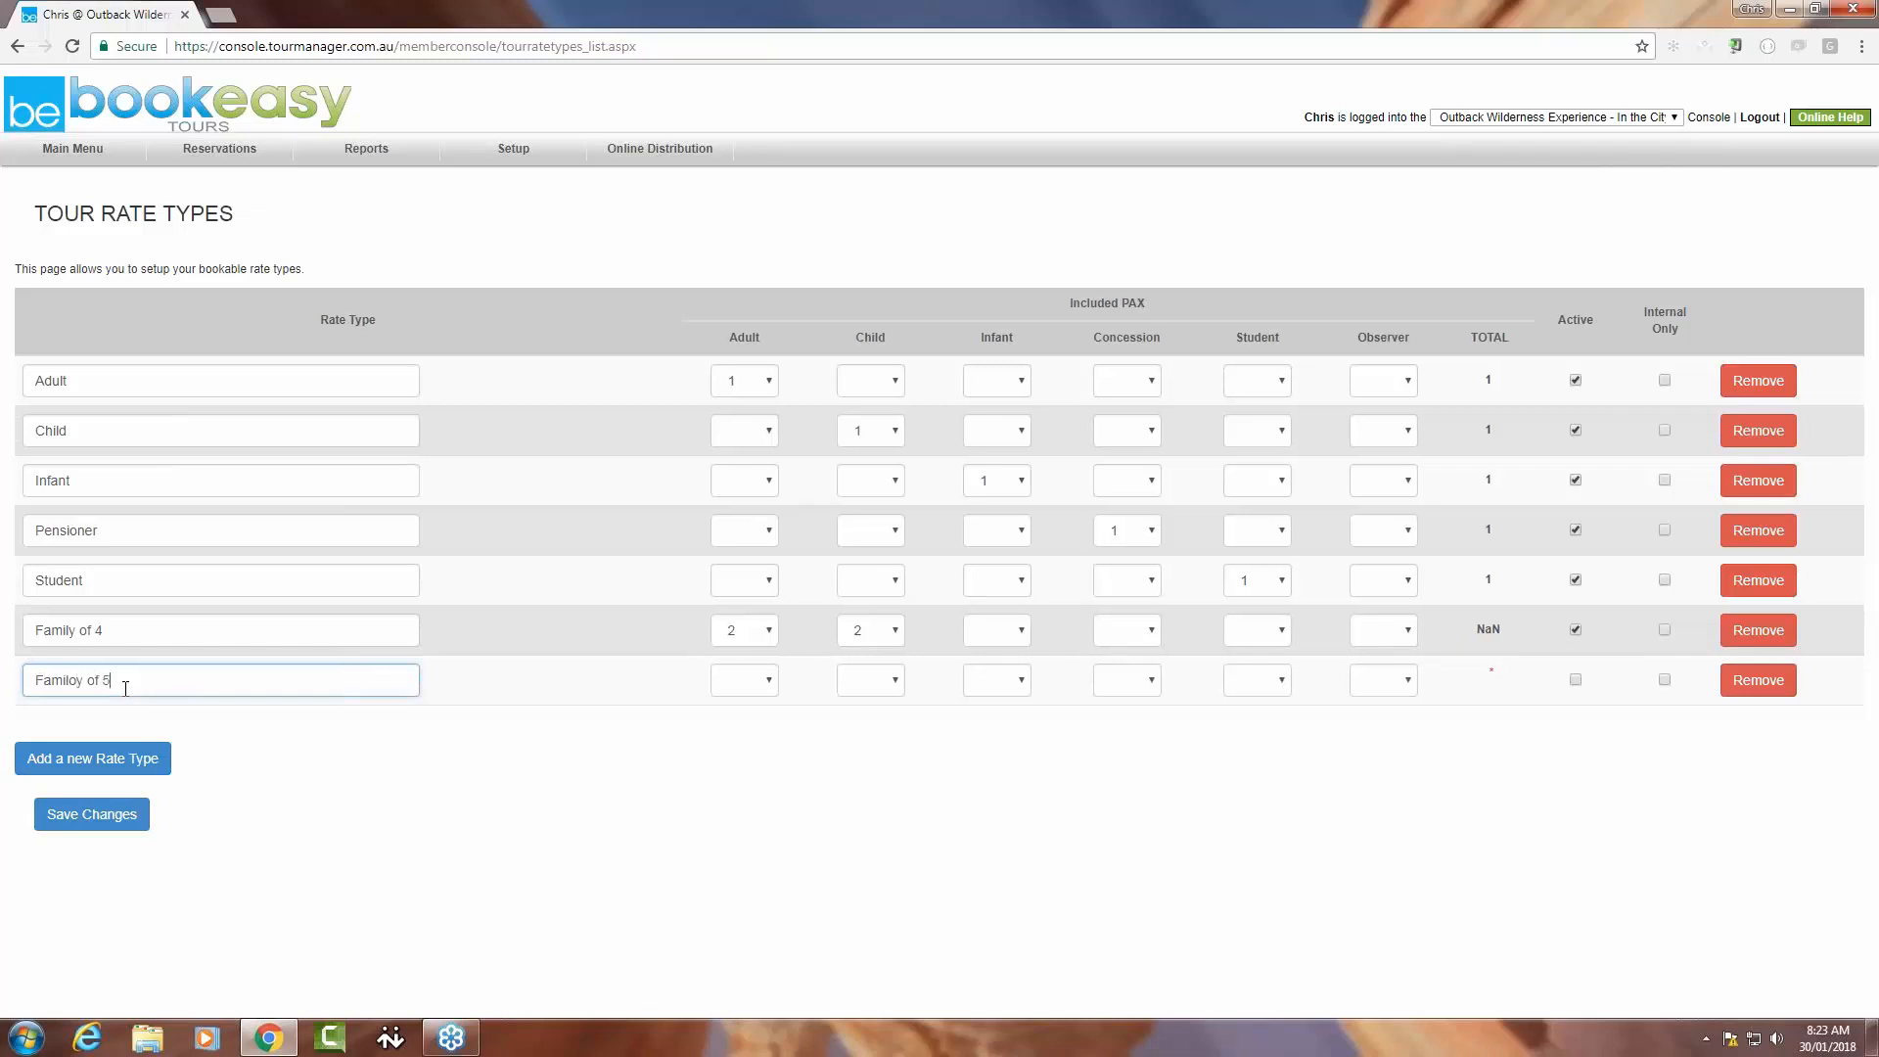
click(772, 690)
click(736, 734)
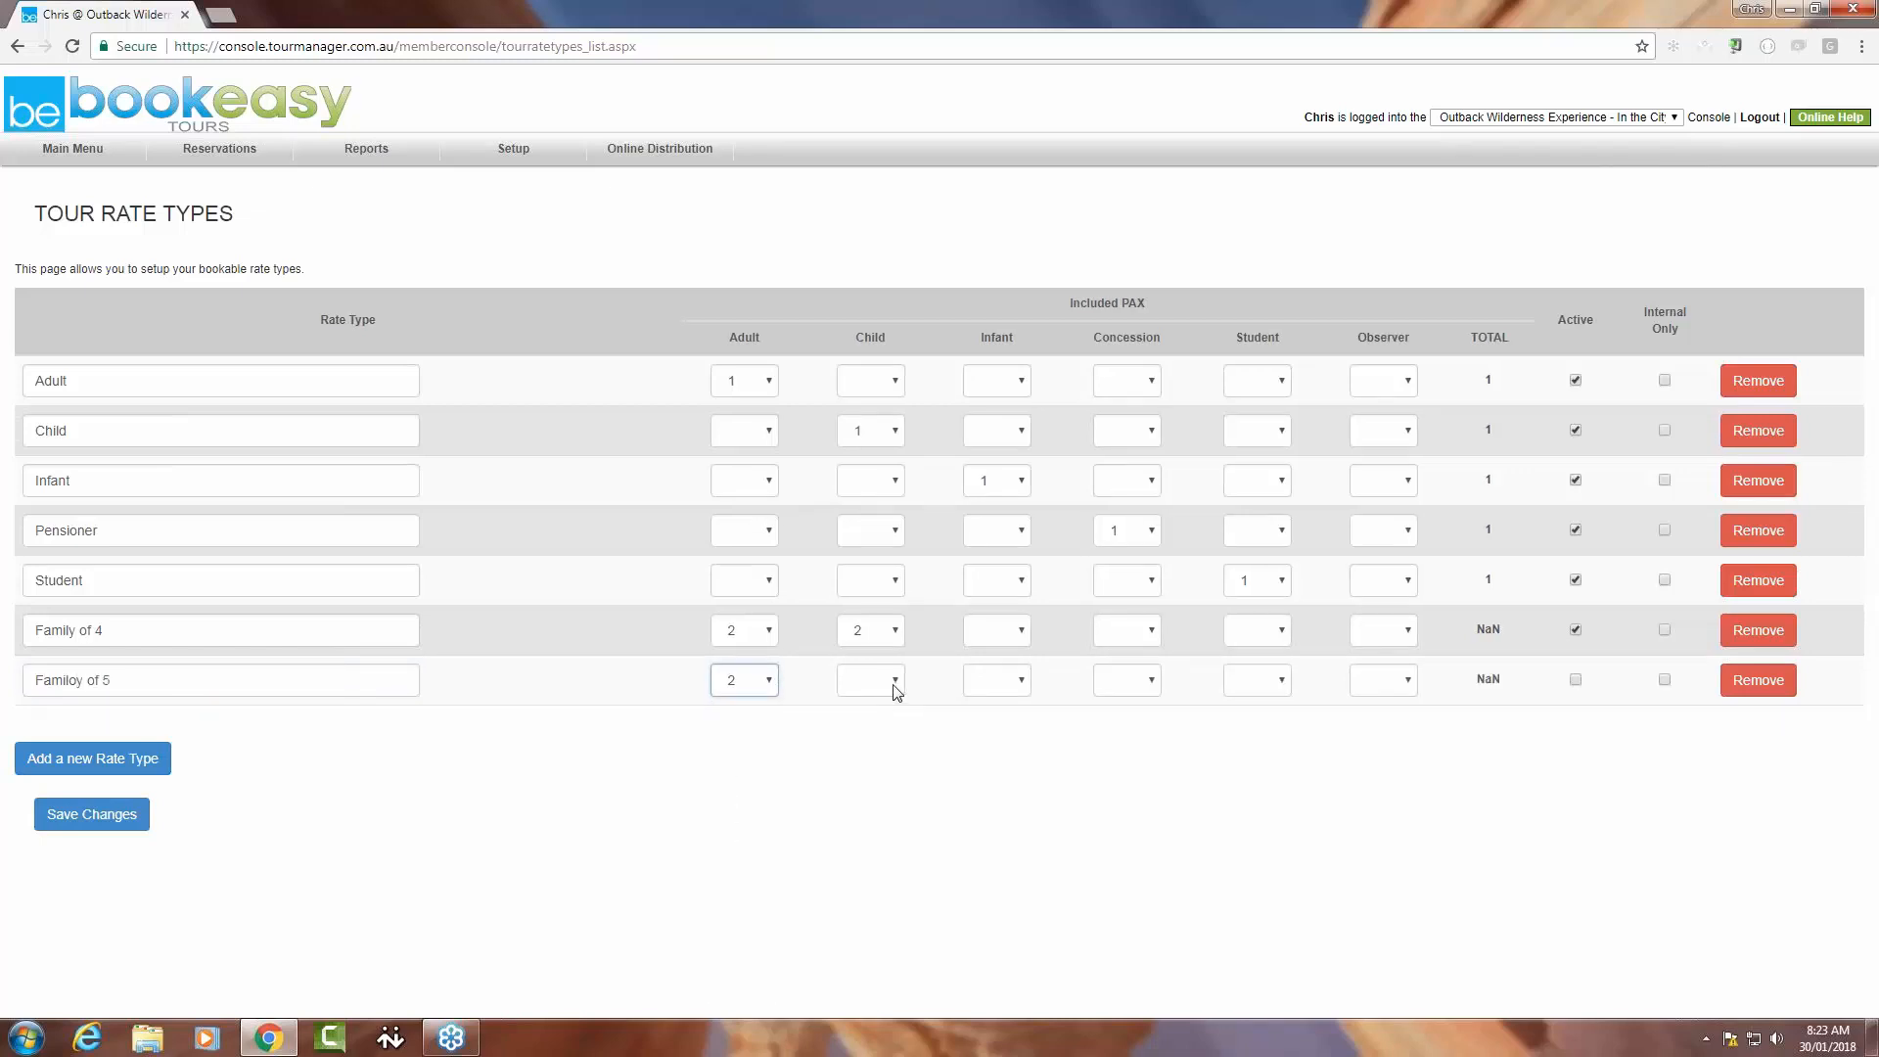
click(894, 689)
click(861, 750)
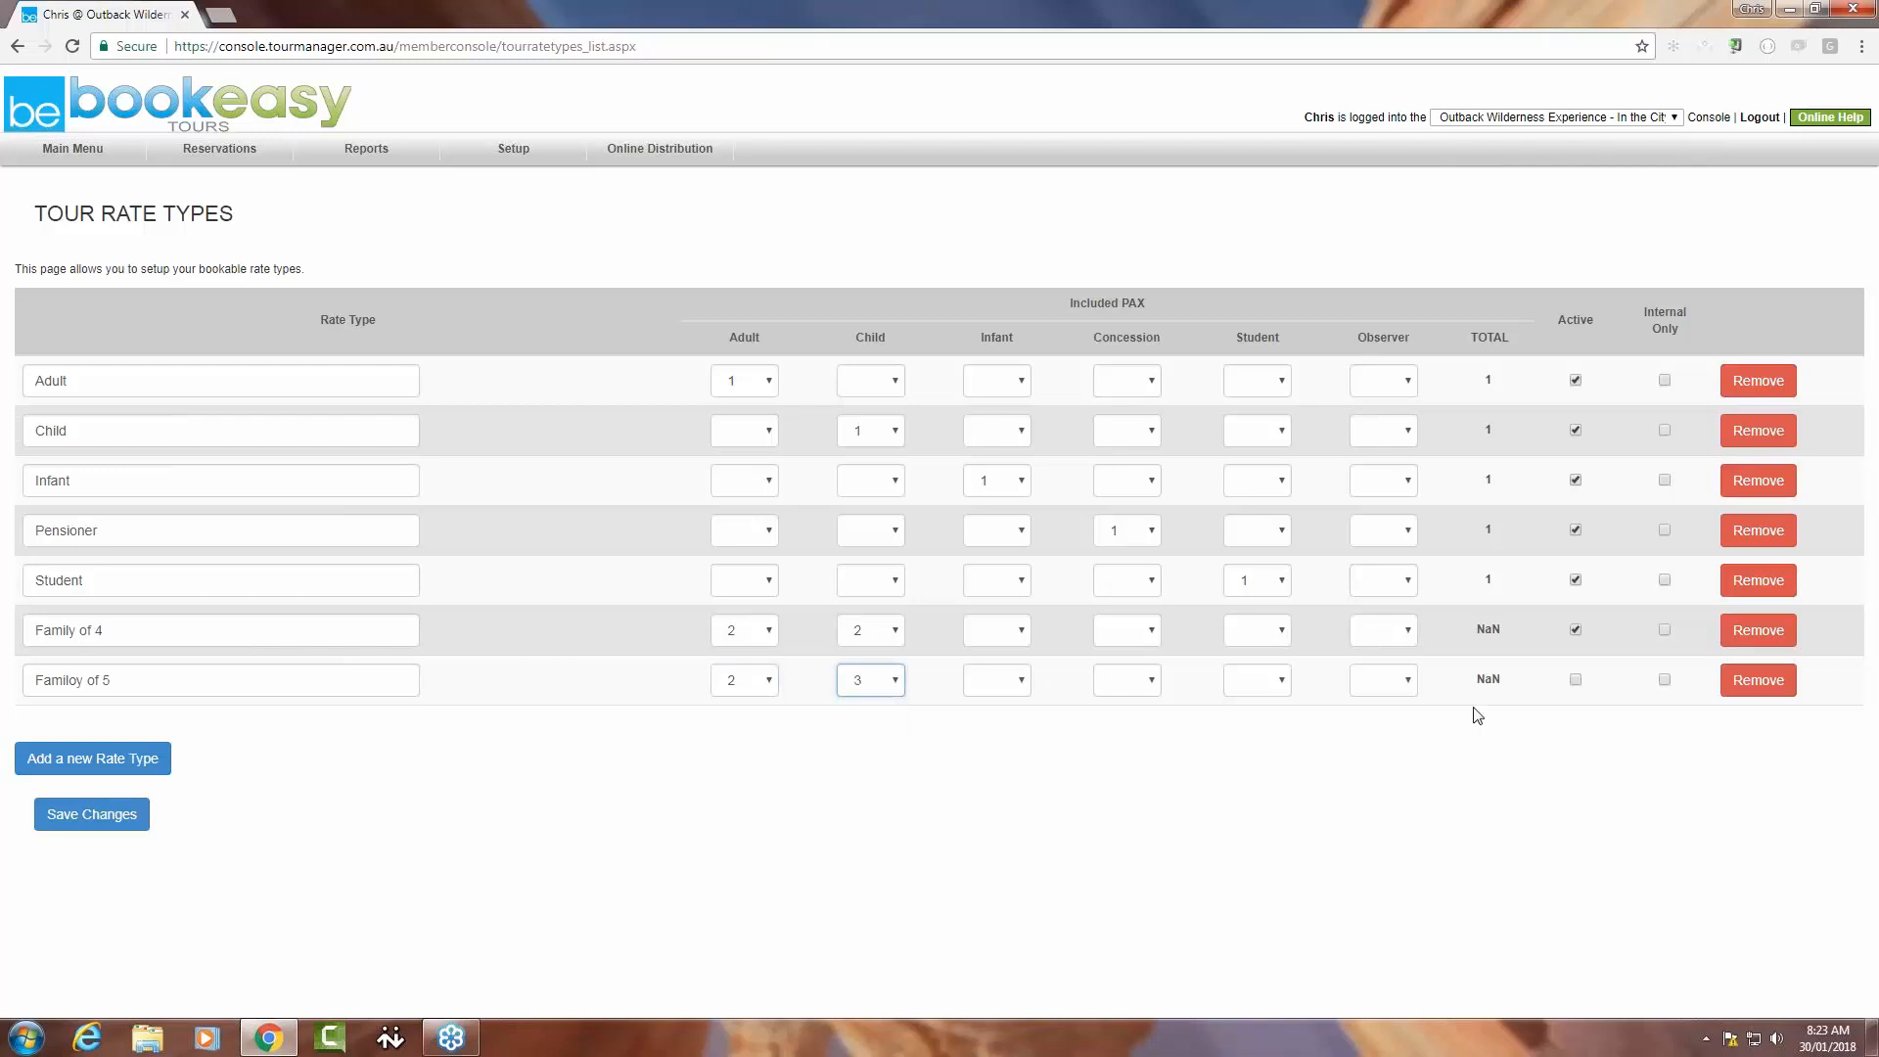
click(1576, 680)
Add an active Family of 6 rate type with 2 adults and 4 children, and correct the preceding row's name to Family of 5.
click(110, 752)
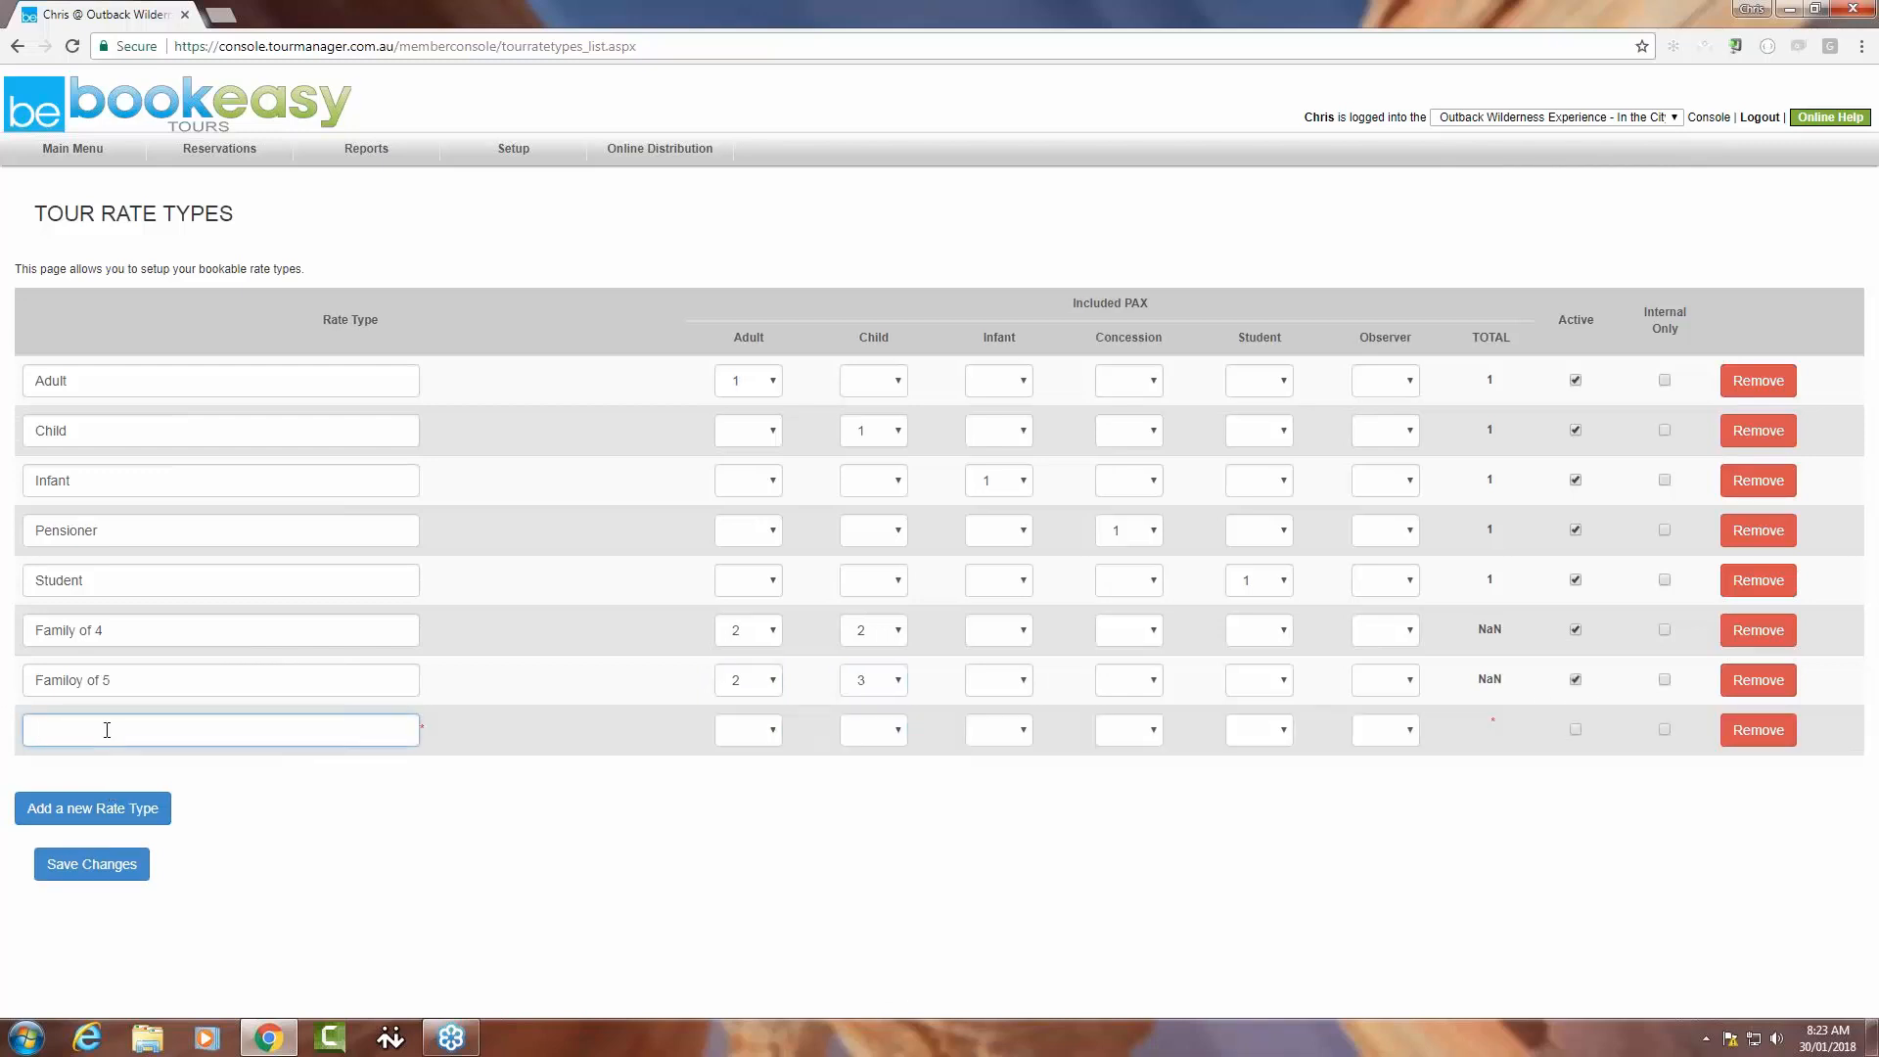
text(Family of 6)
click(78, 681)
key(BackSpace)
click(770, 735)
click(748, 448)
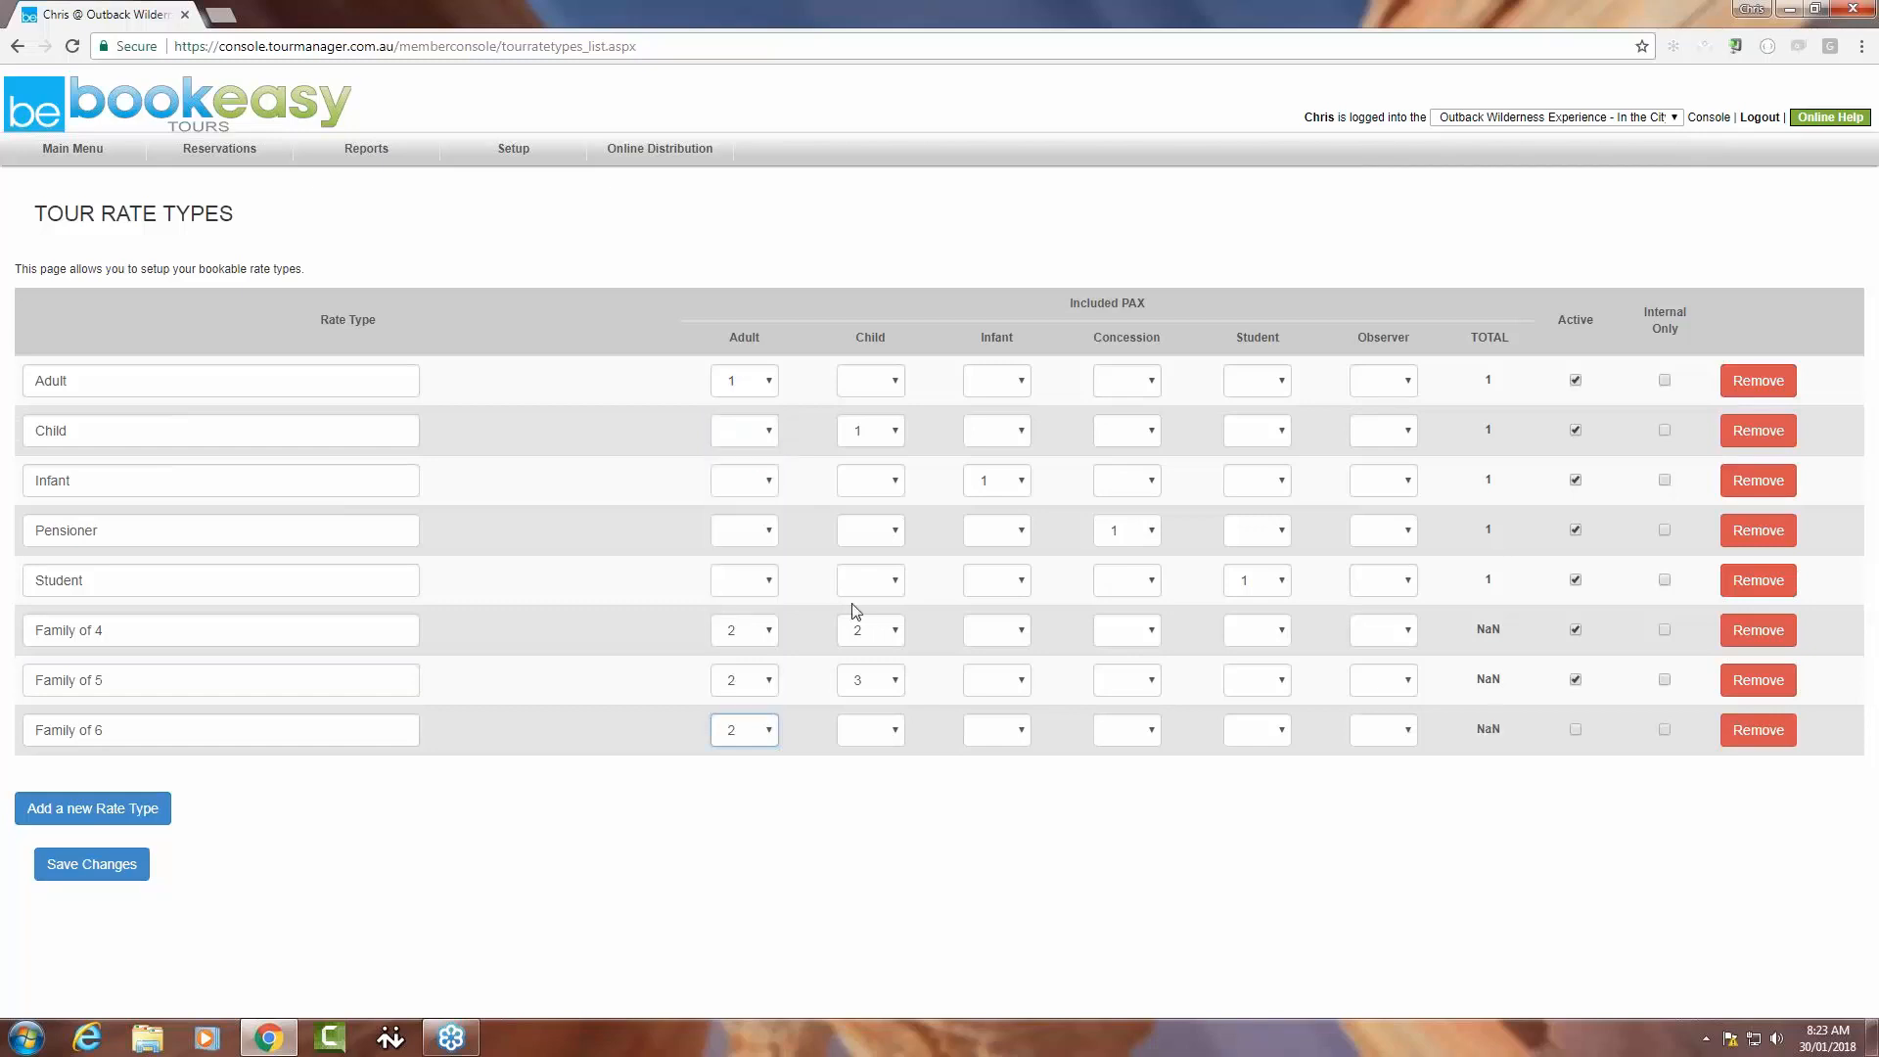
click(896, 726)
click(859, 479)
click(1575, 730)
Add an active, internal-only rate type named 2 for 1 Deal with 2 adults, and save the rate type changes.
click(122, 820)
click(103, 775)
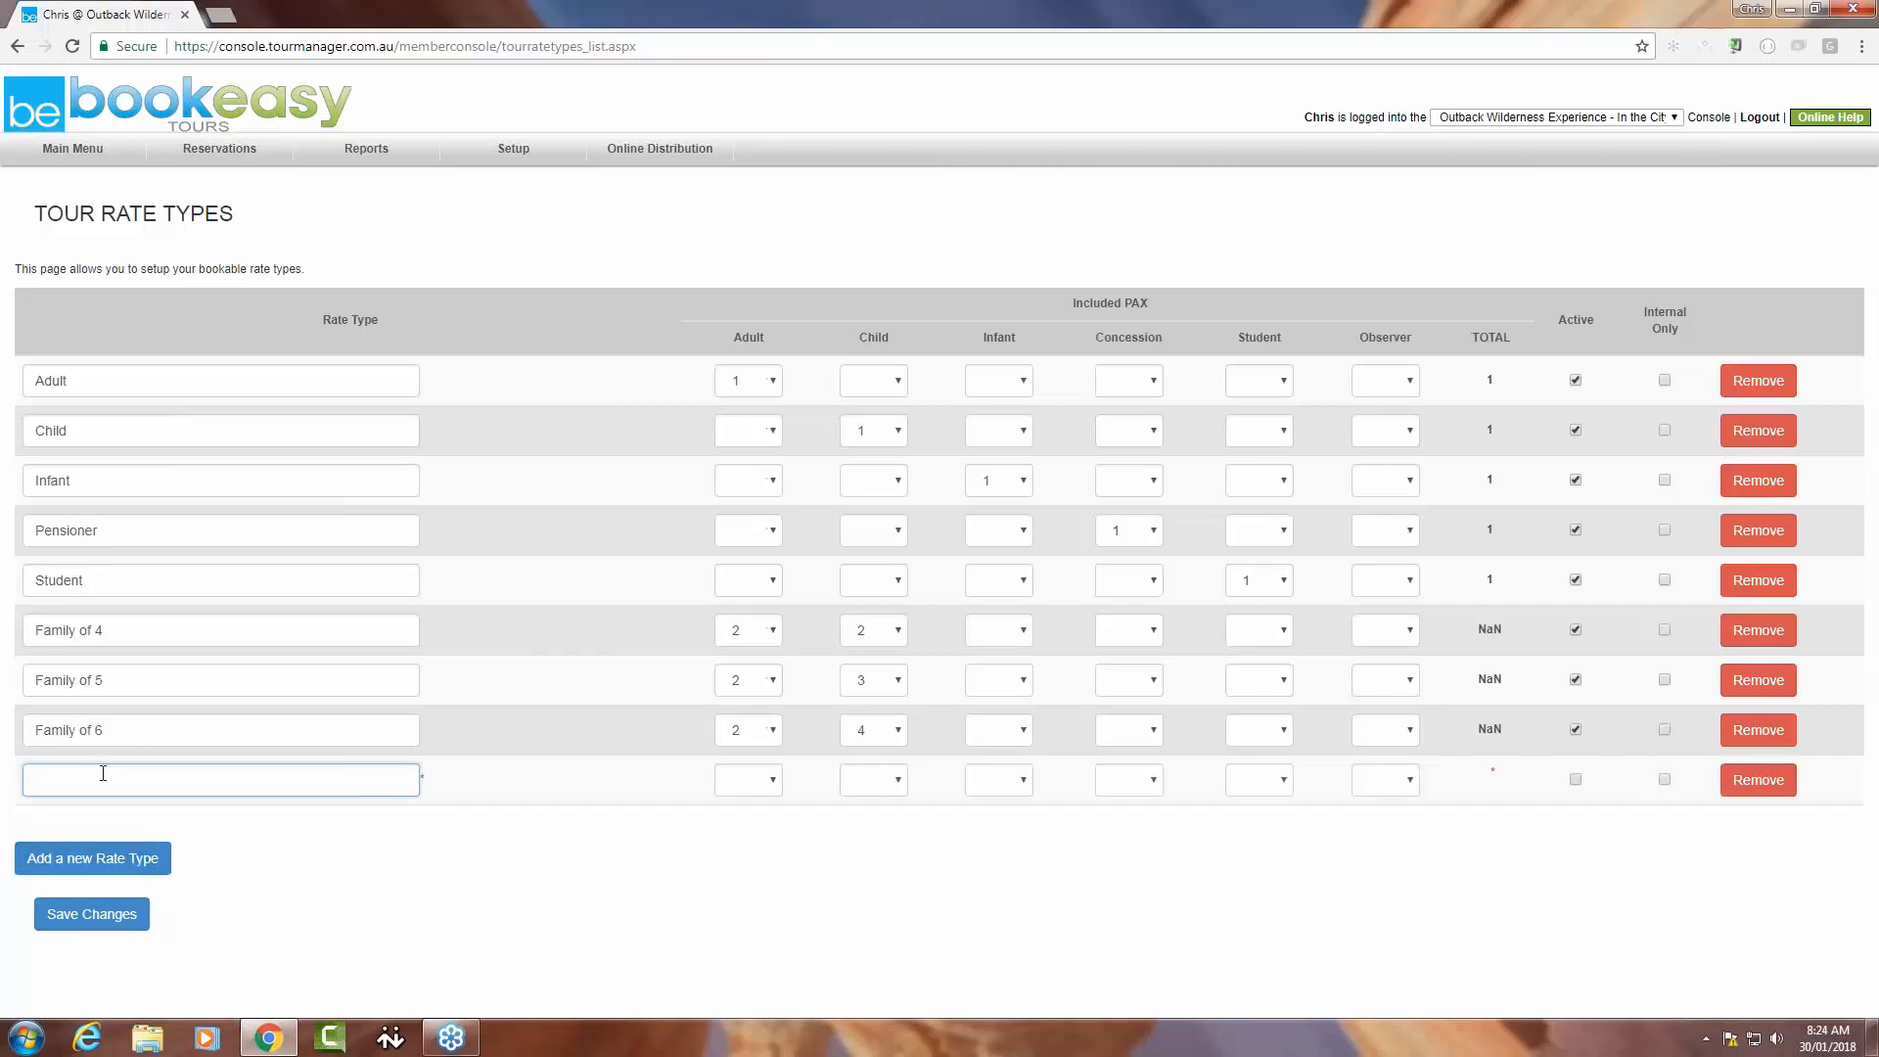
text(2 for 1 Deal)
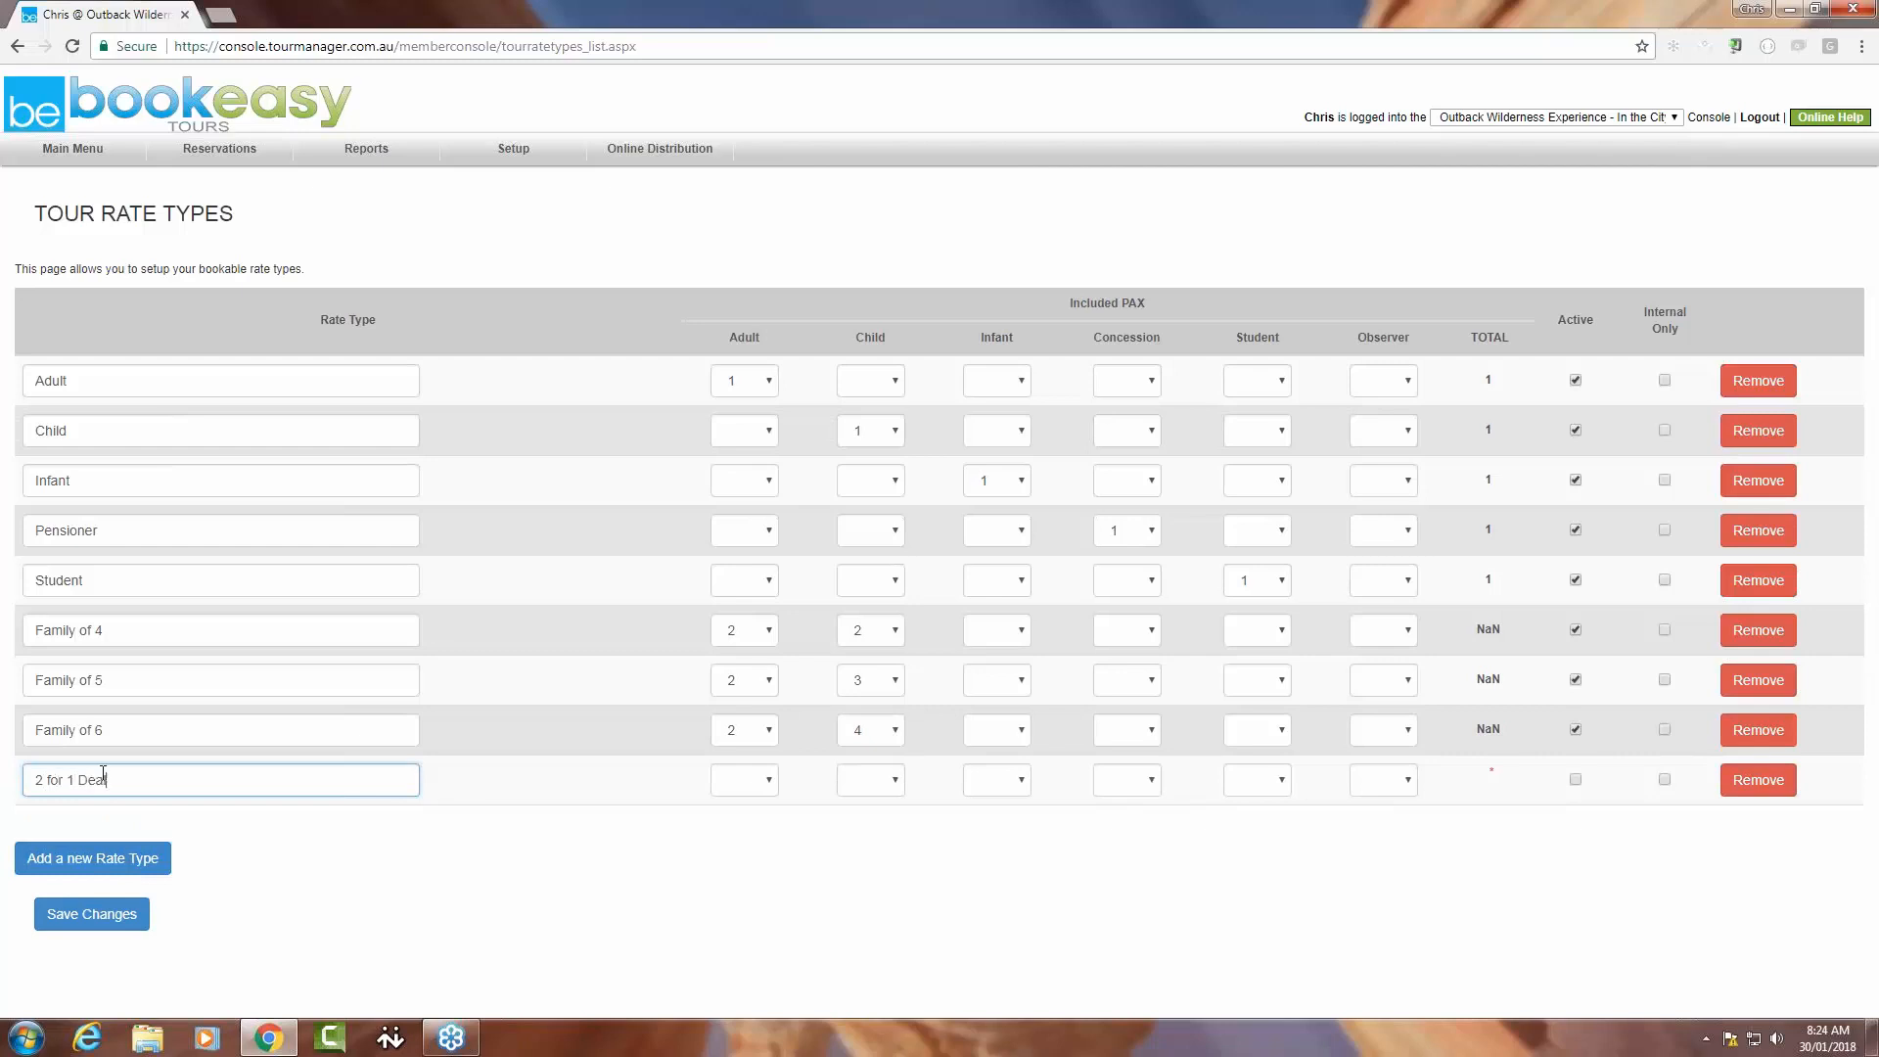
key(Tab)
key(2)
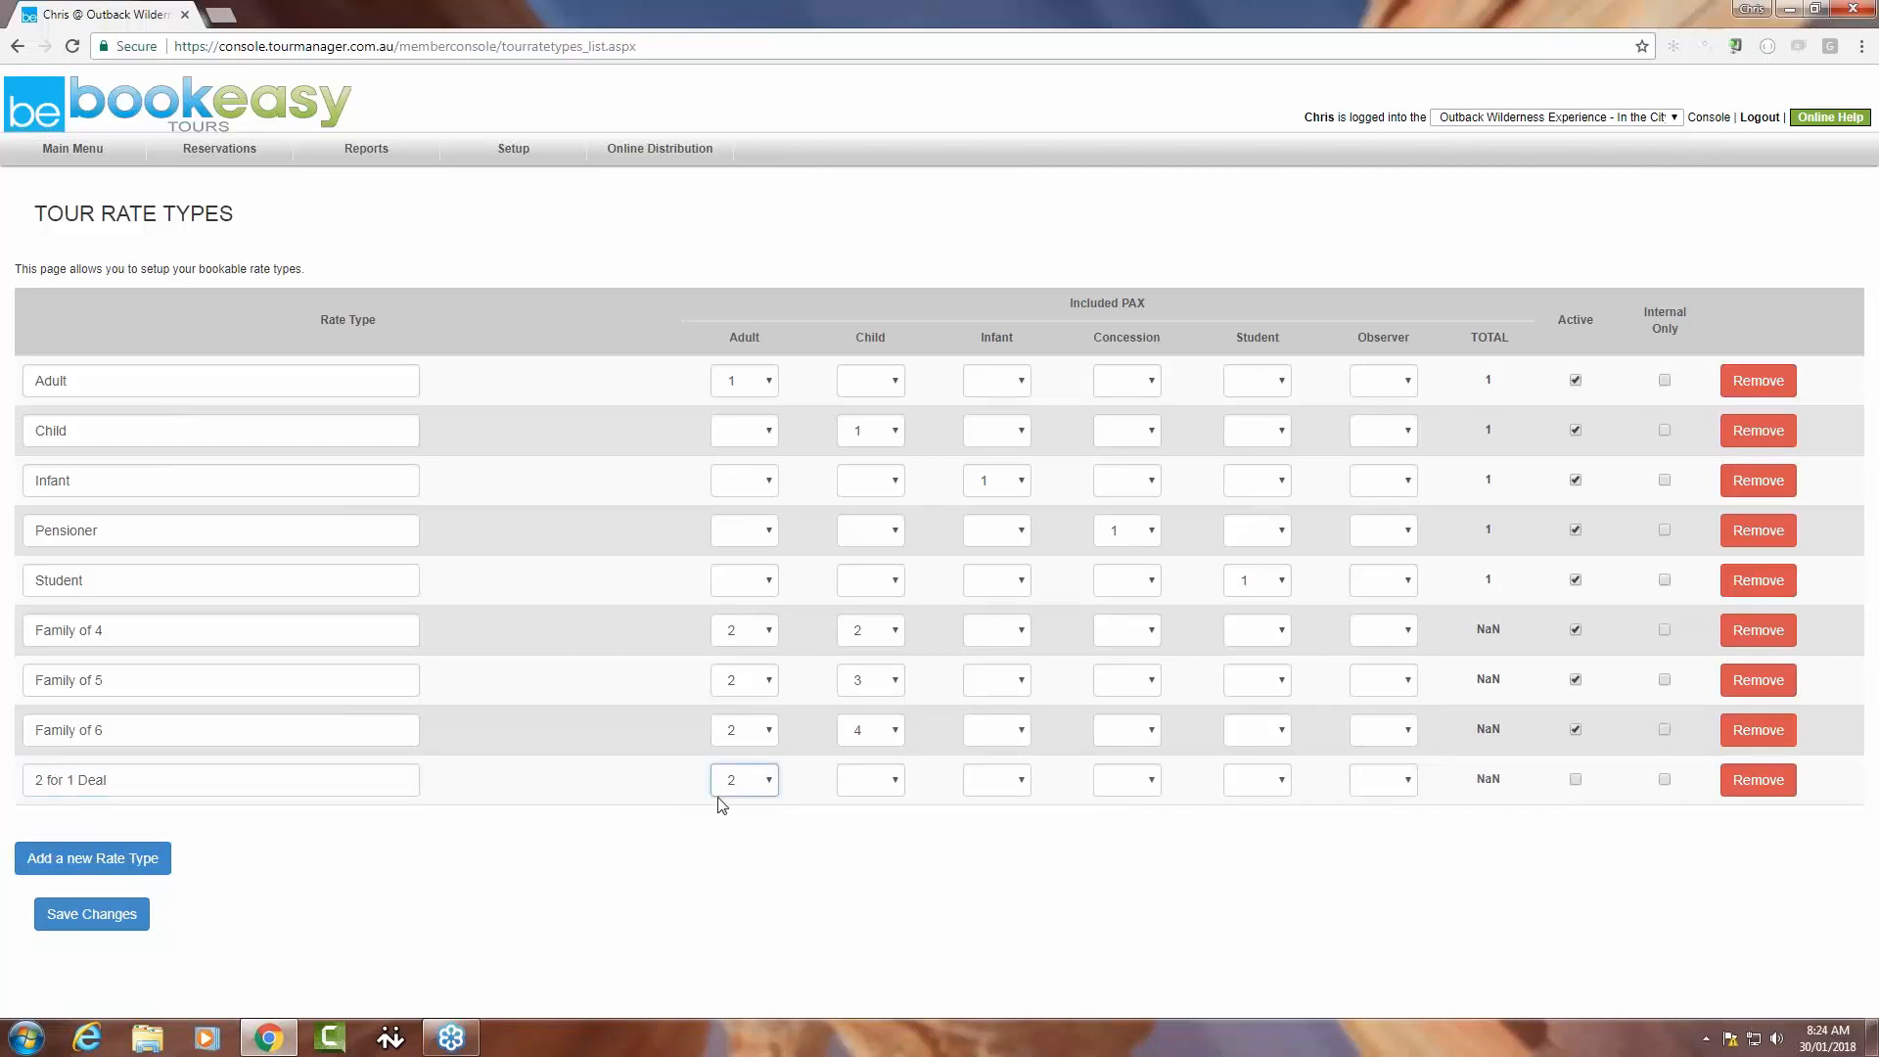
click(1575, 779)
click(1661, 781)
click(119, 918)
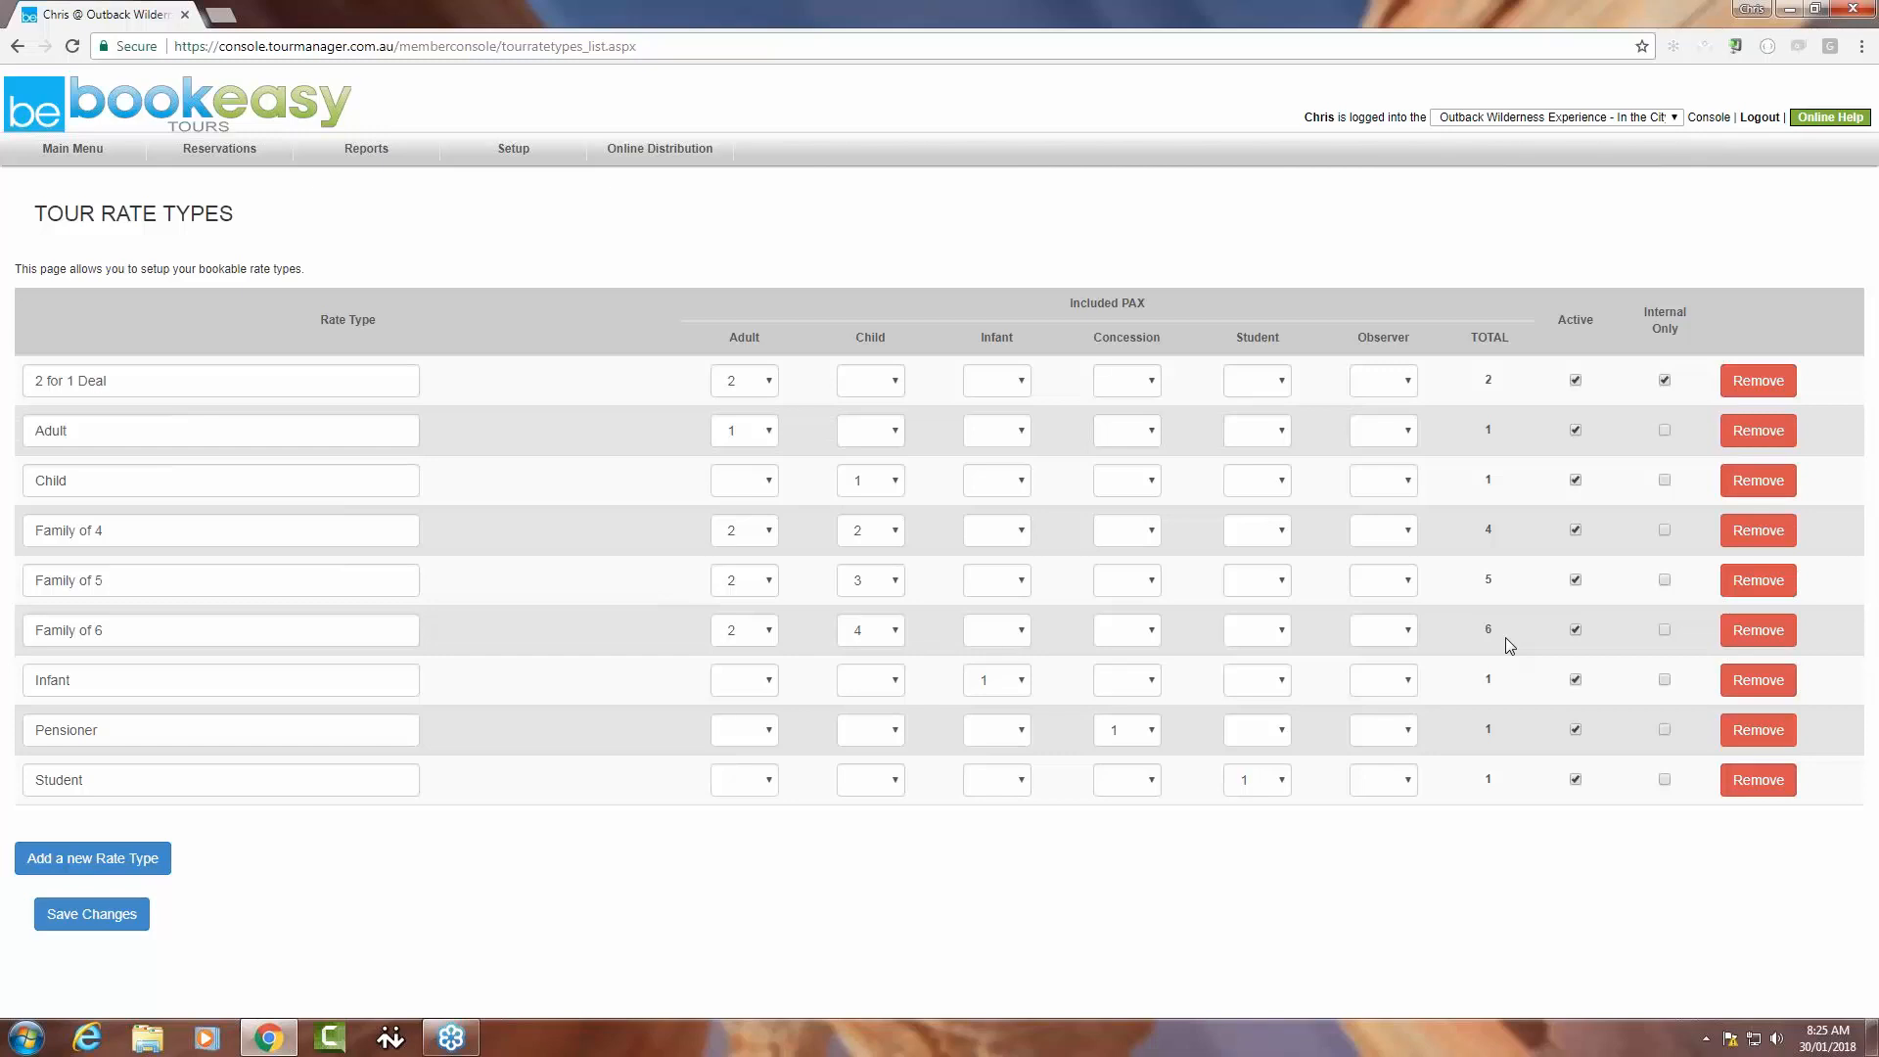
Go to the tours setup list and start adding a new tour.
click(67, 151)
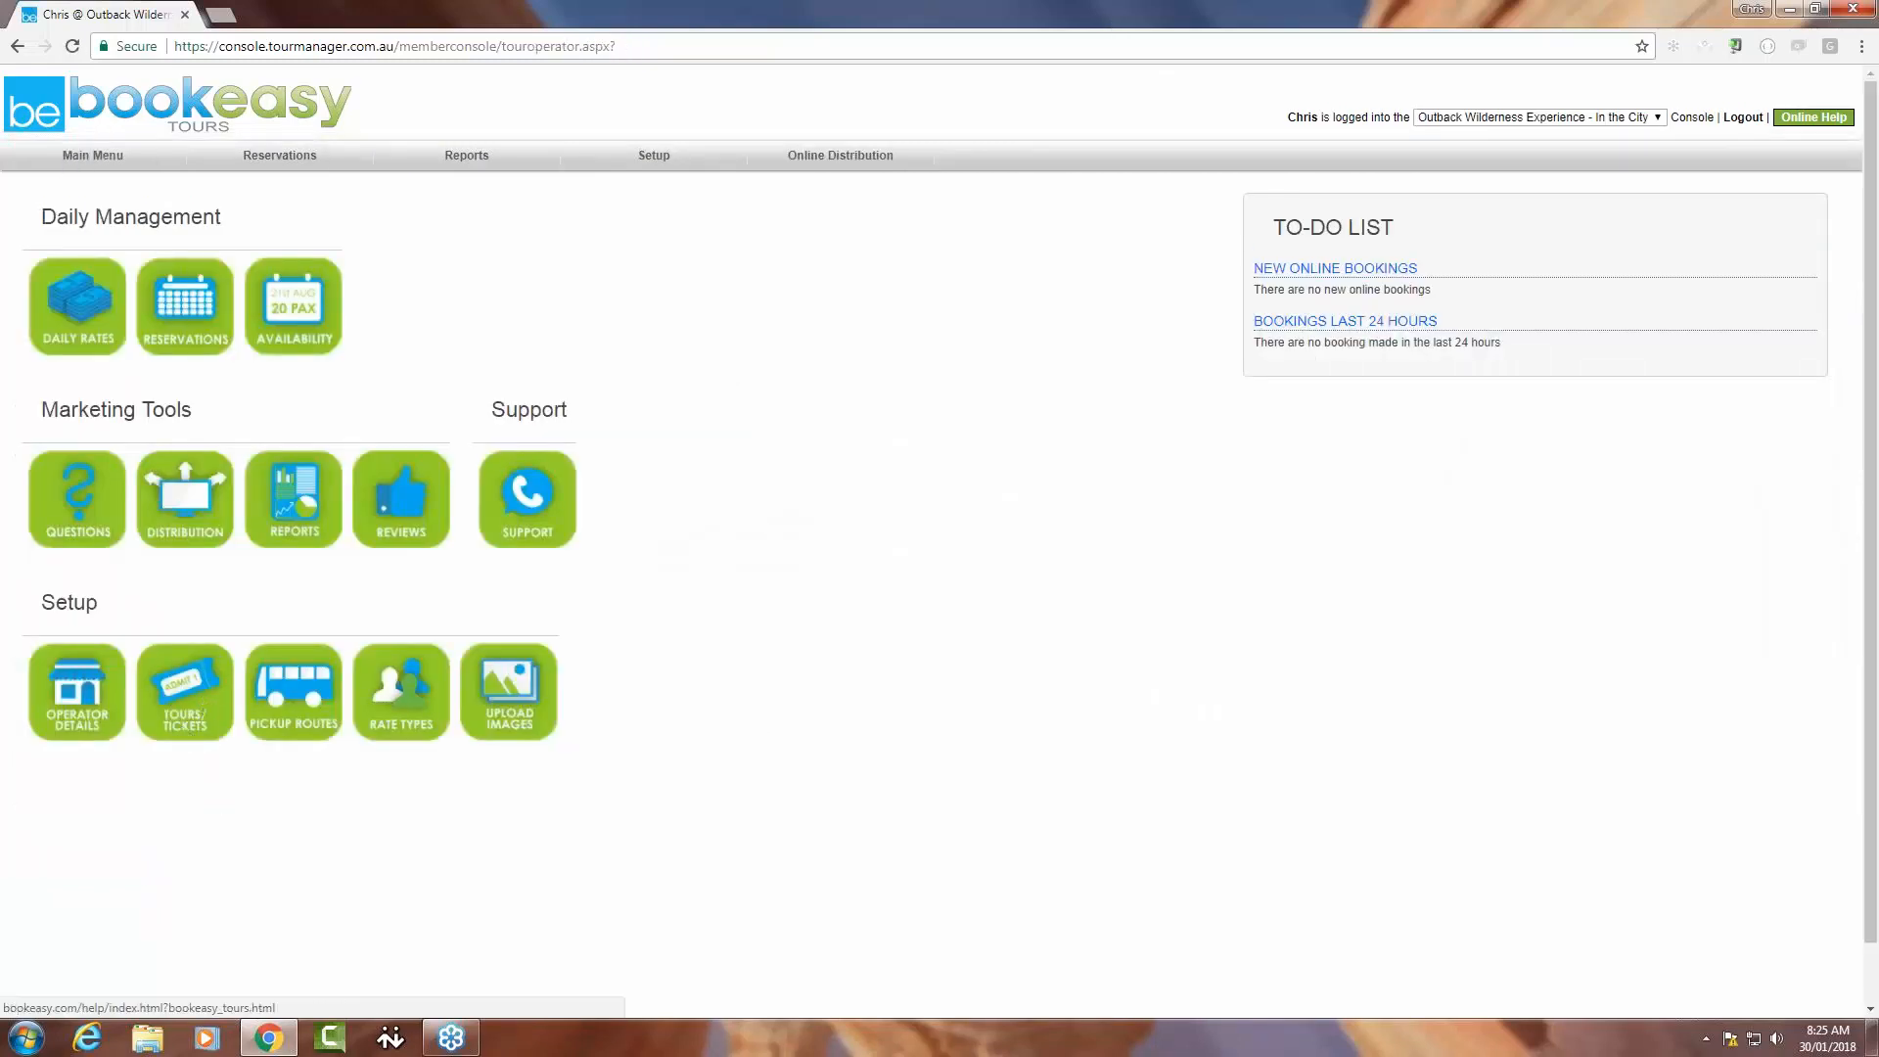
mouse_move(652, 165)
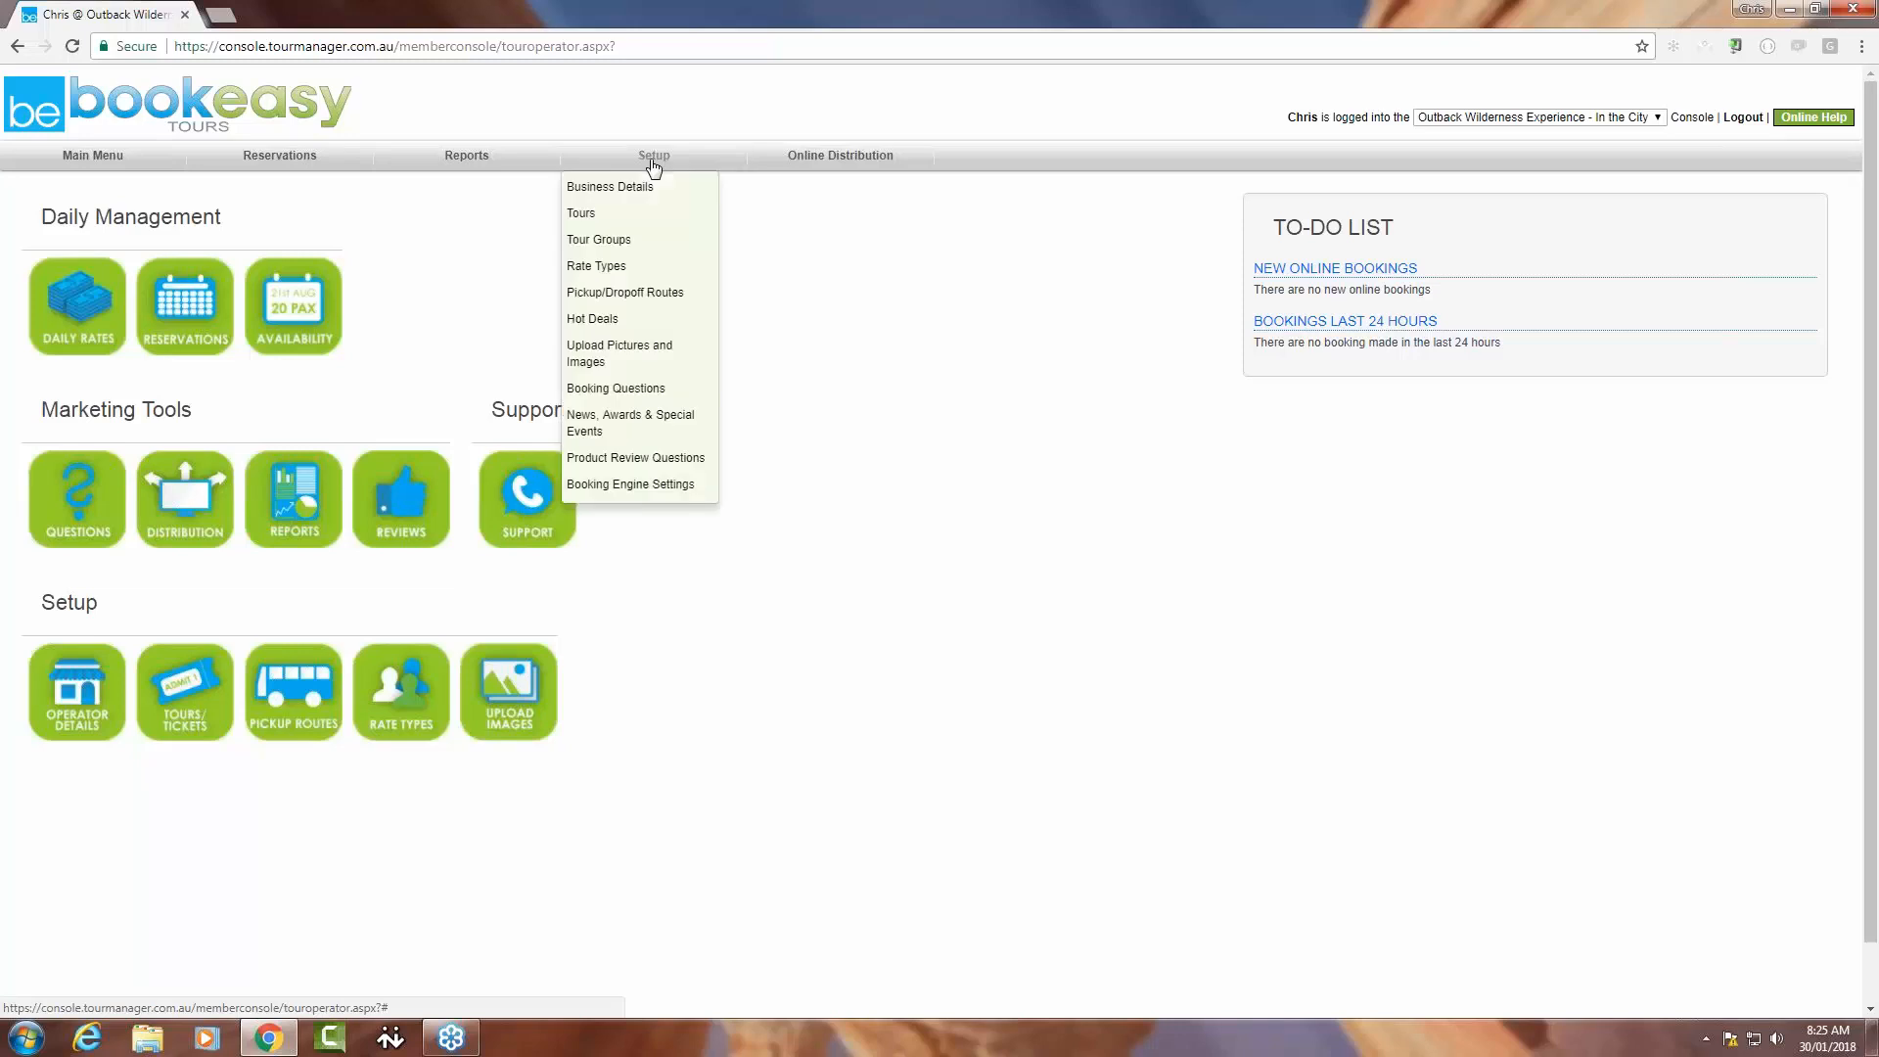
click(586, 217)
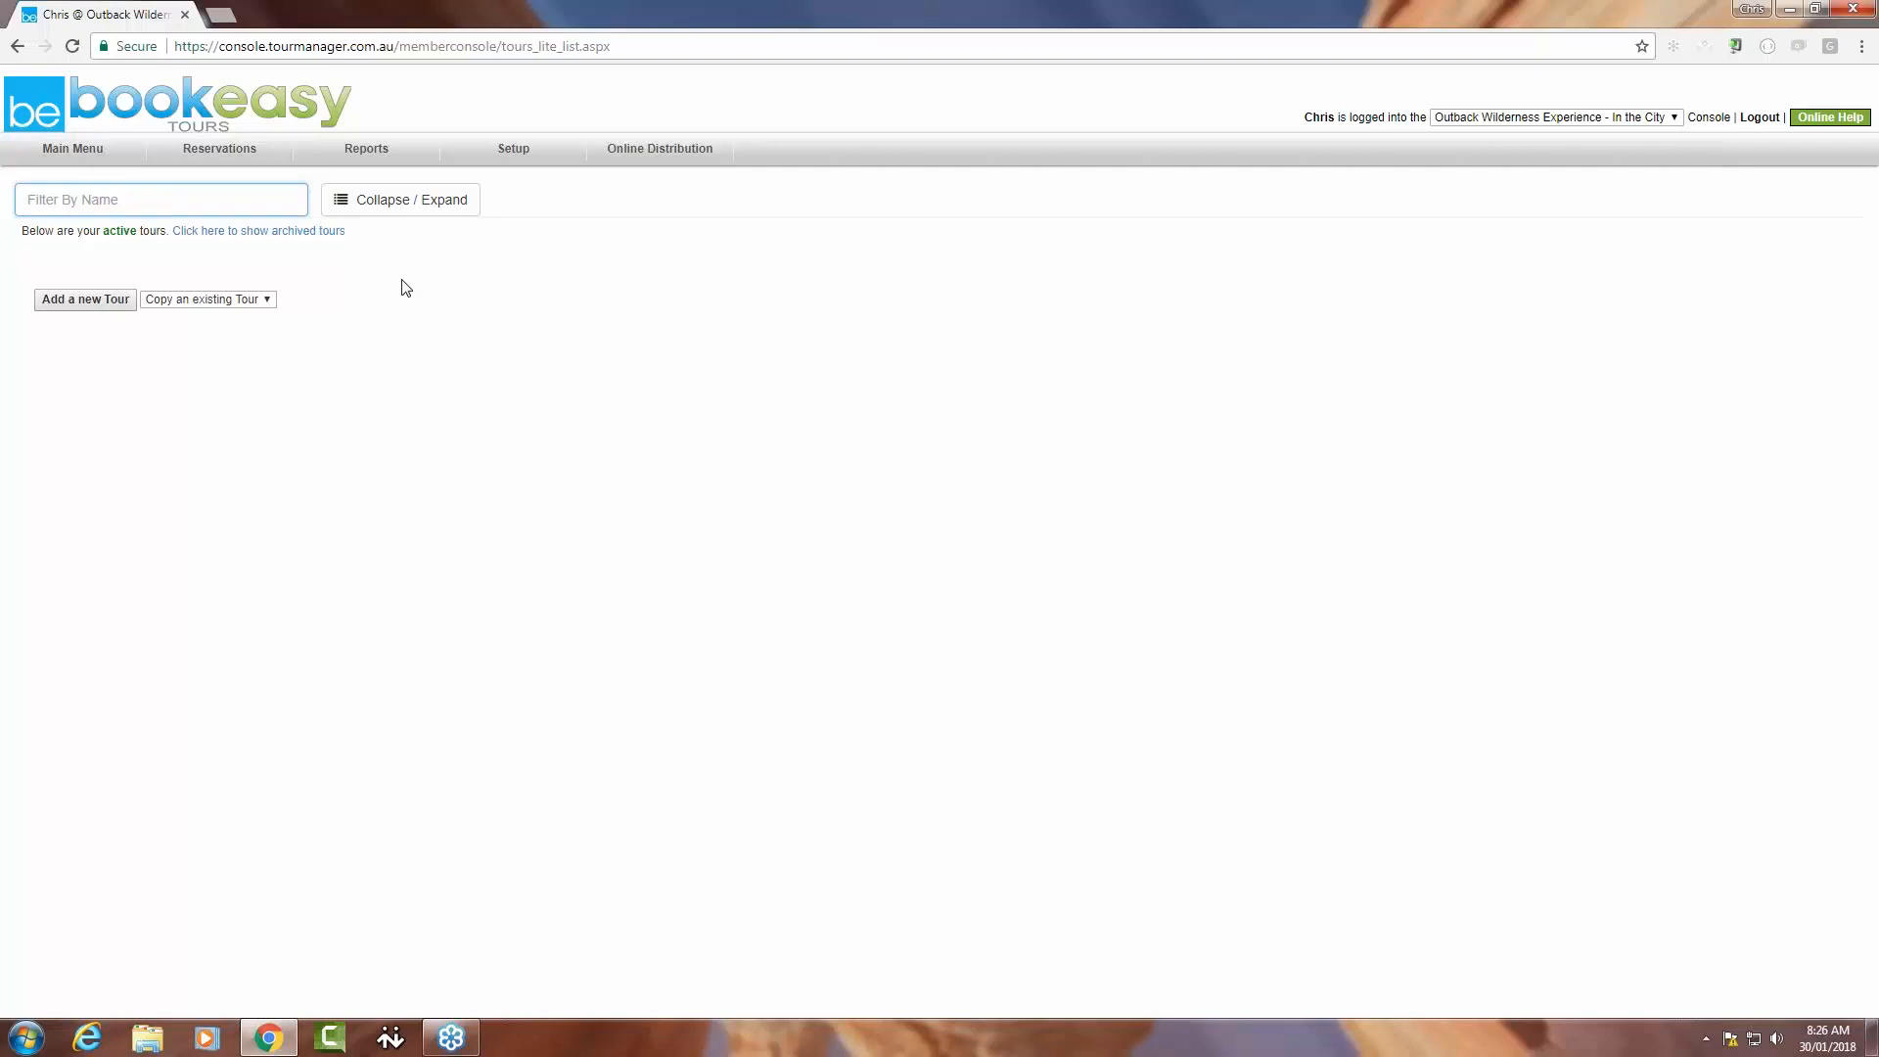
click(88, 299)
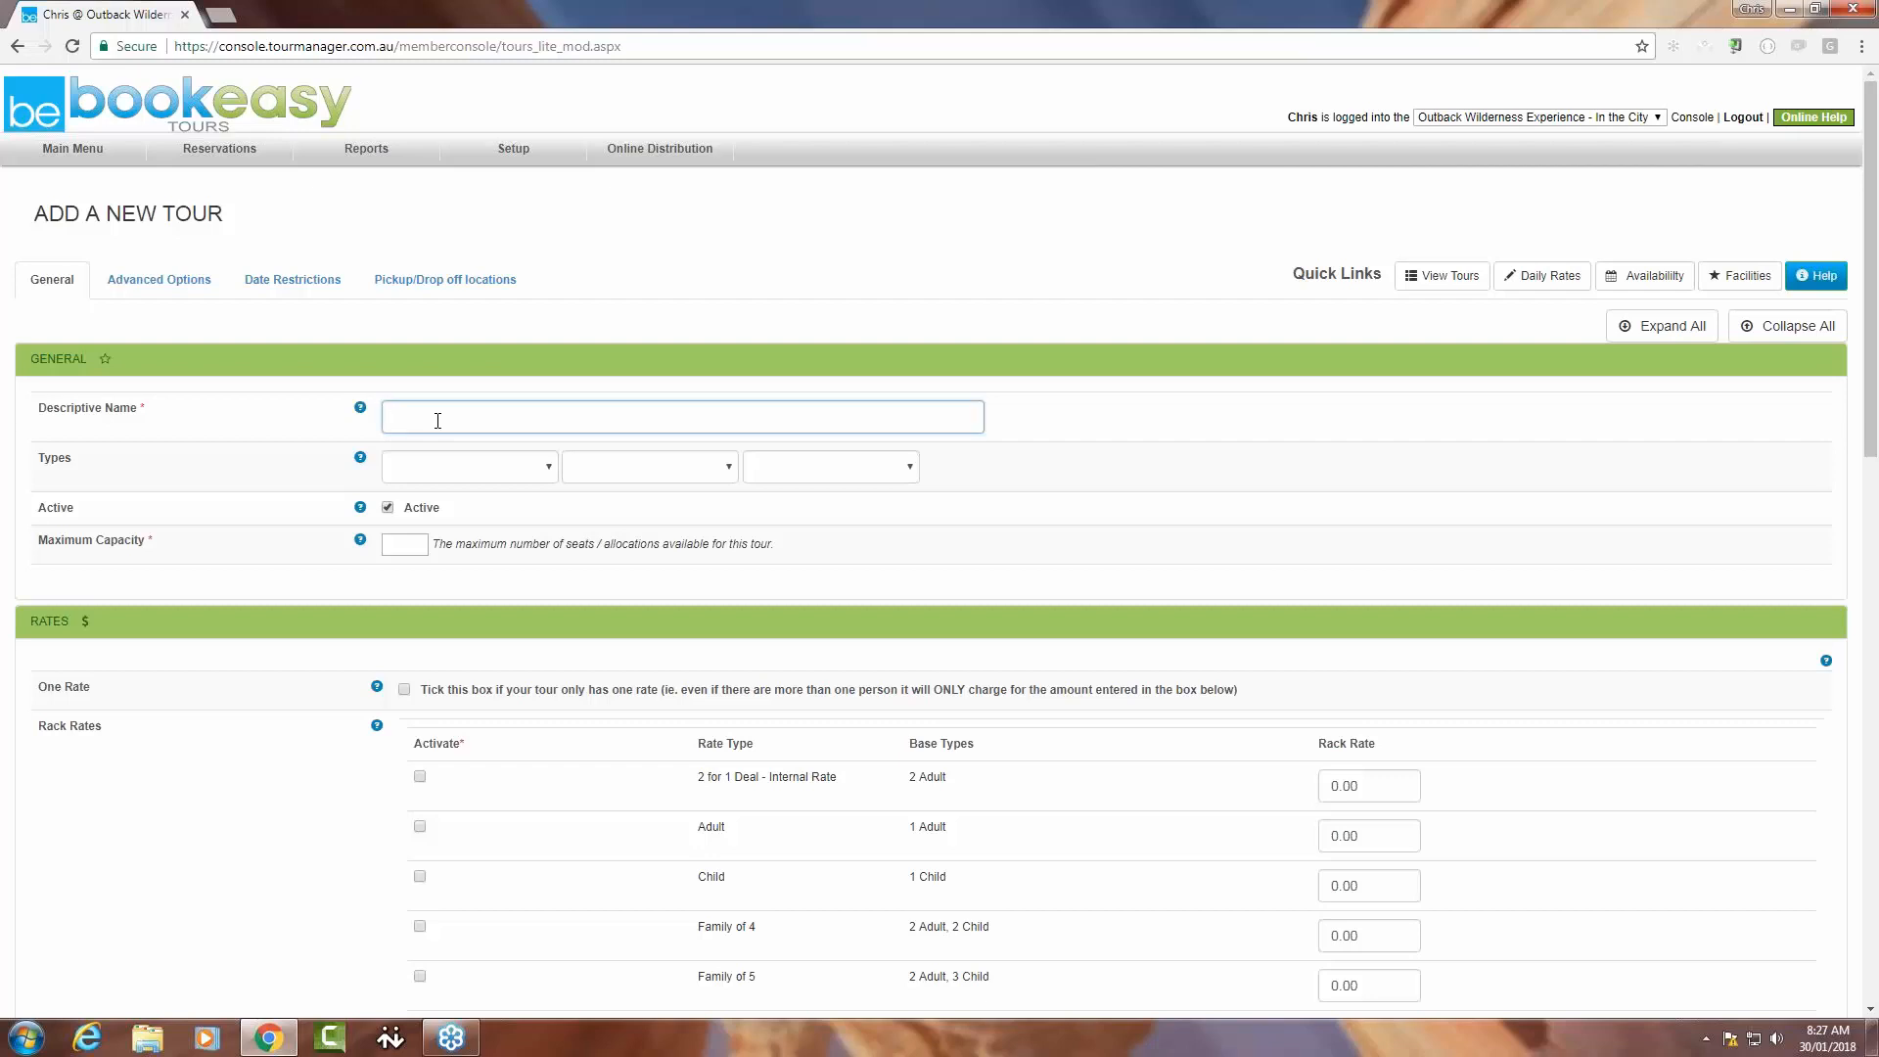
Name the tour Outback Horse Wrangling Experience, set its type to Wilderness Tour, keep it active and set the maximum capacity to 15.
text(Outback Horse Wrangling Experience)
click(548, 470)
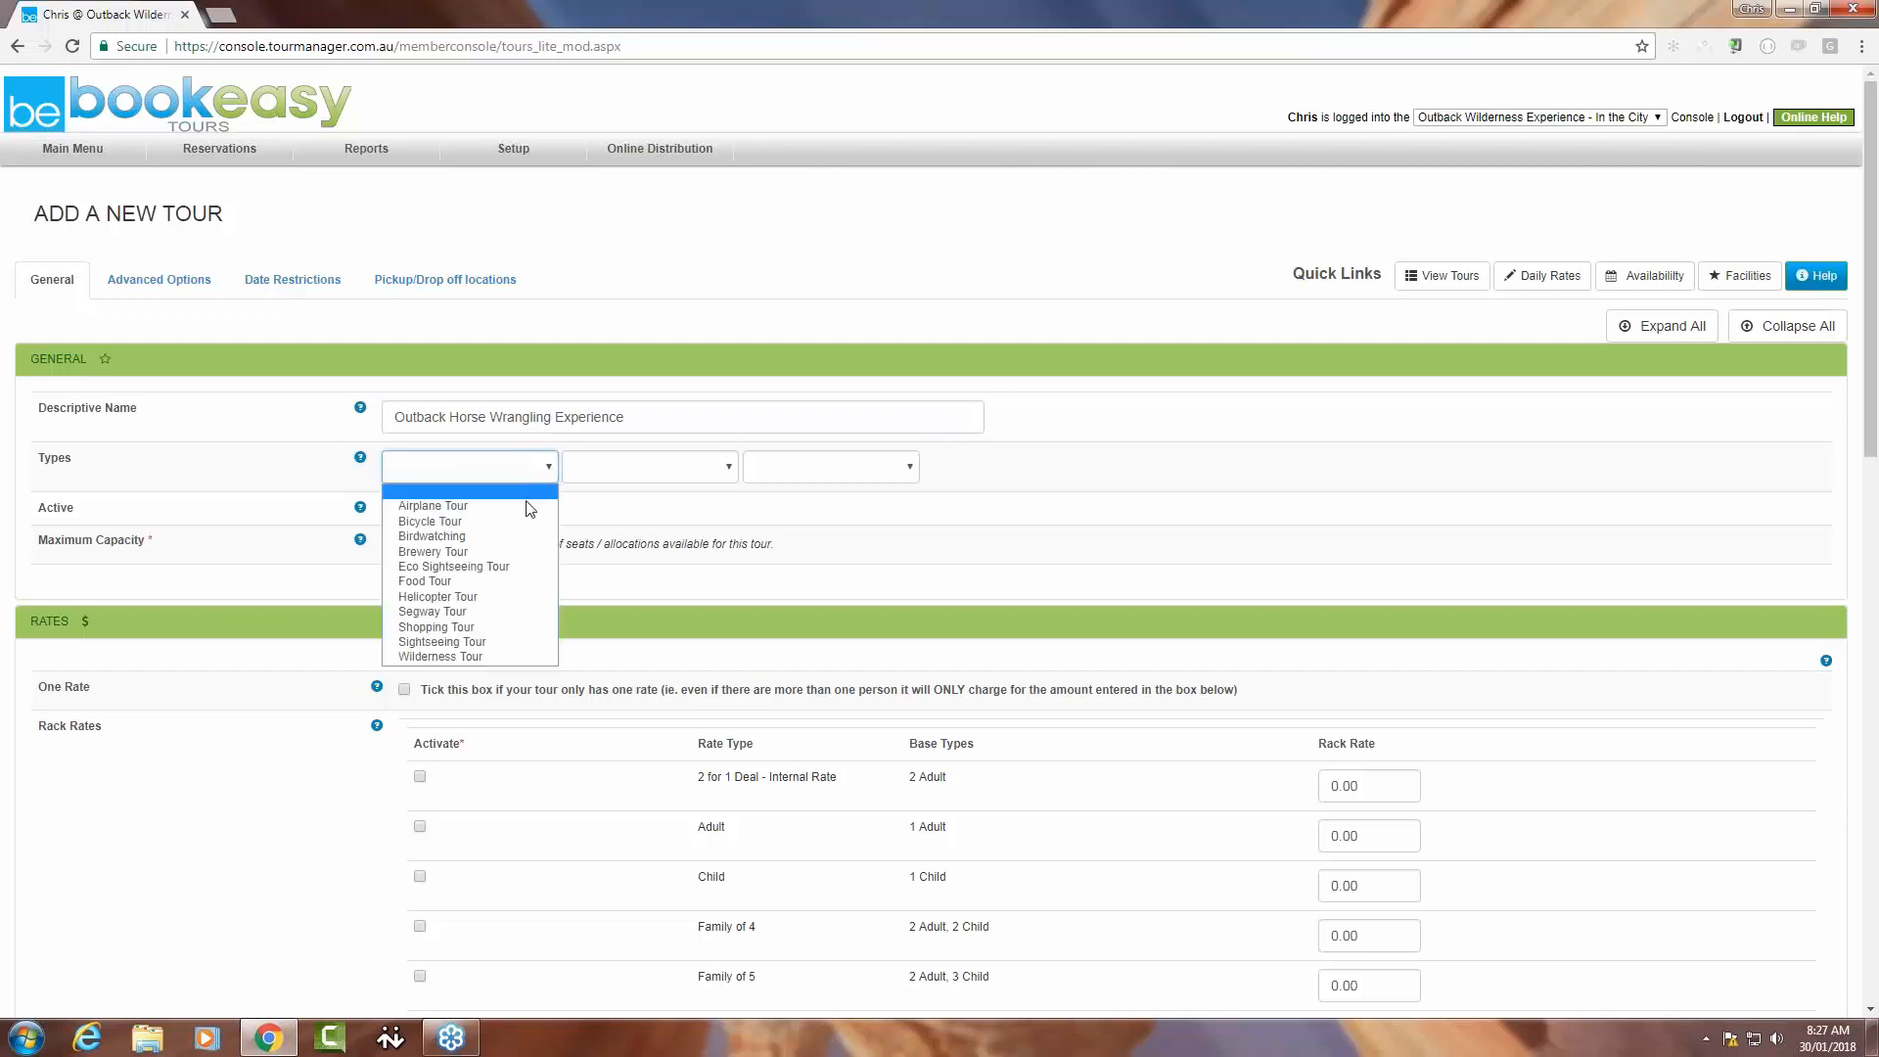
click(496, 657)
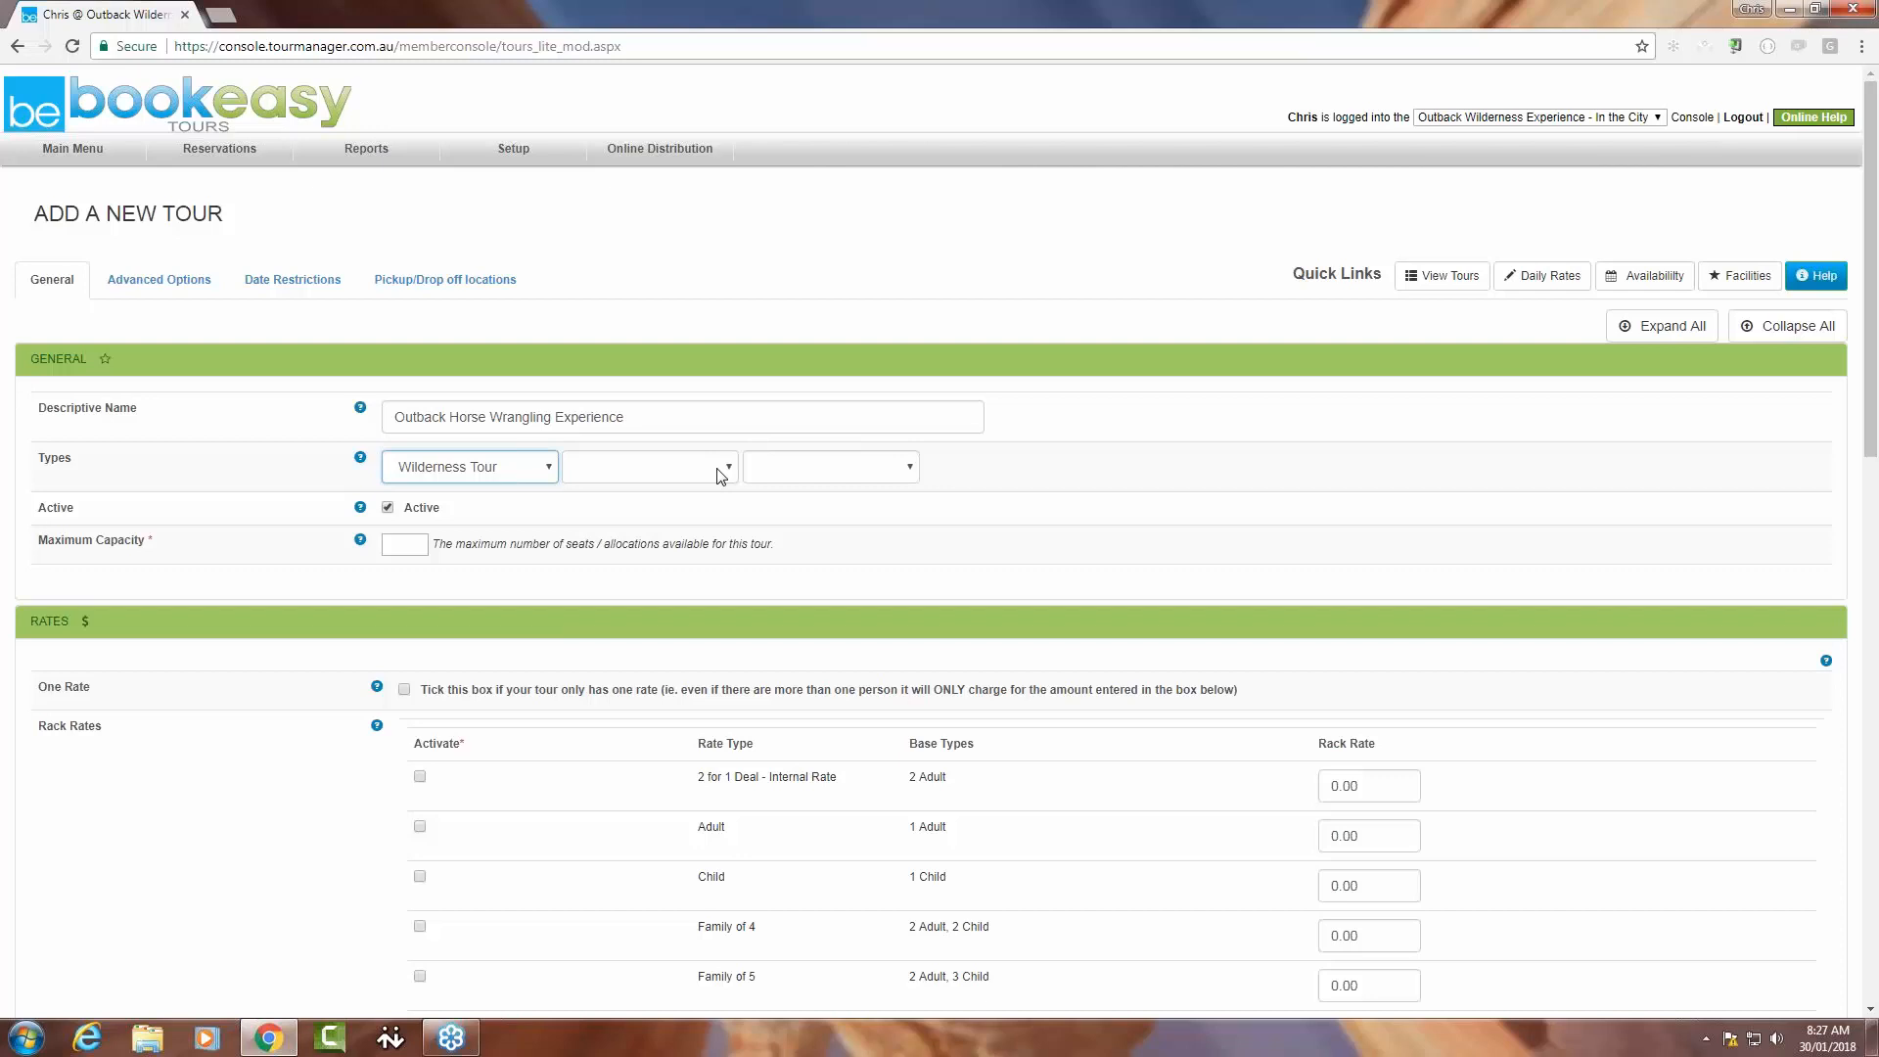
click(388, 508)
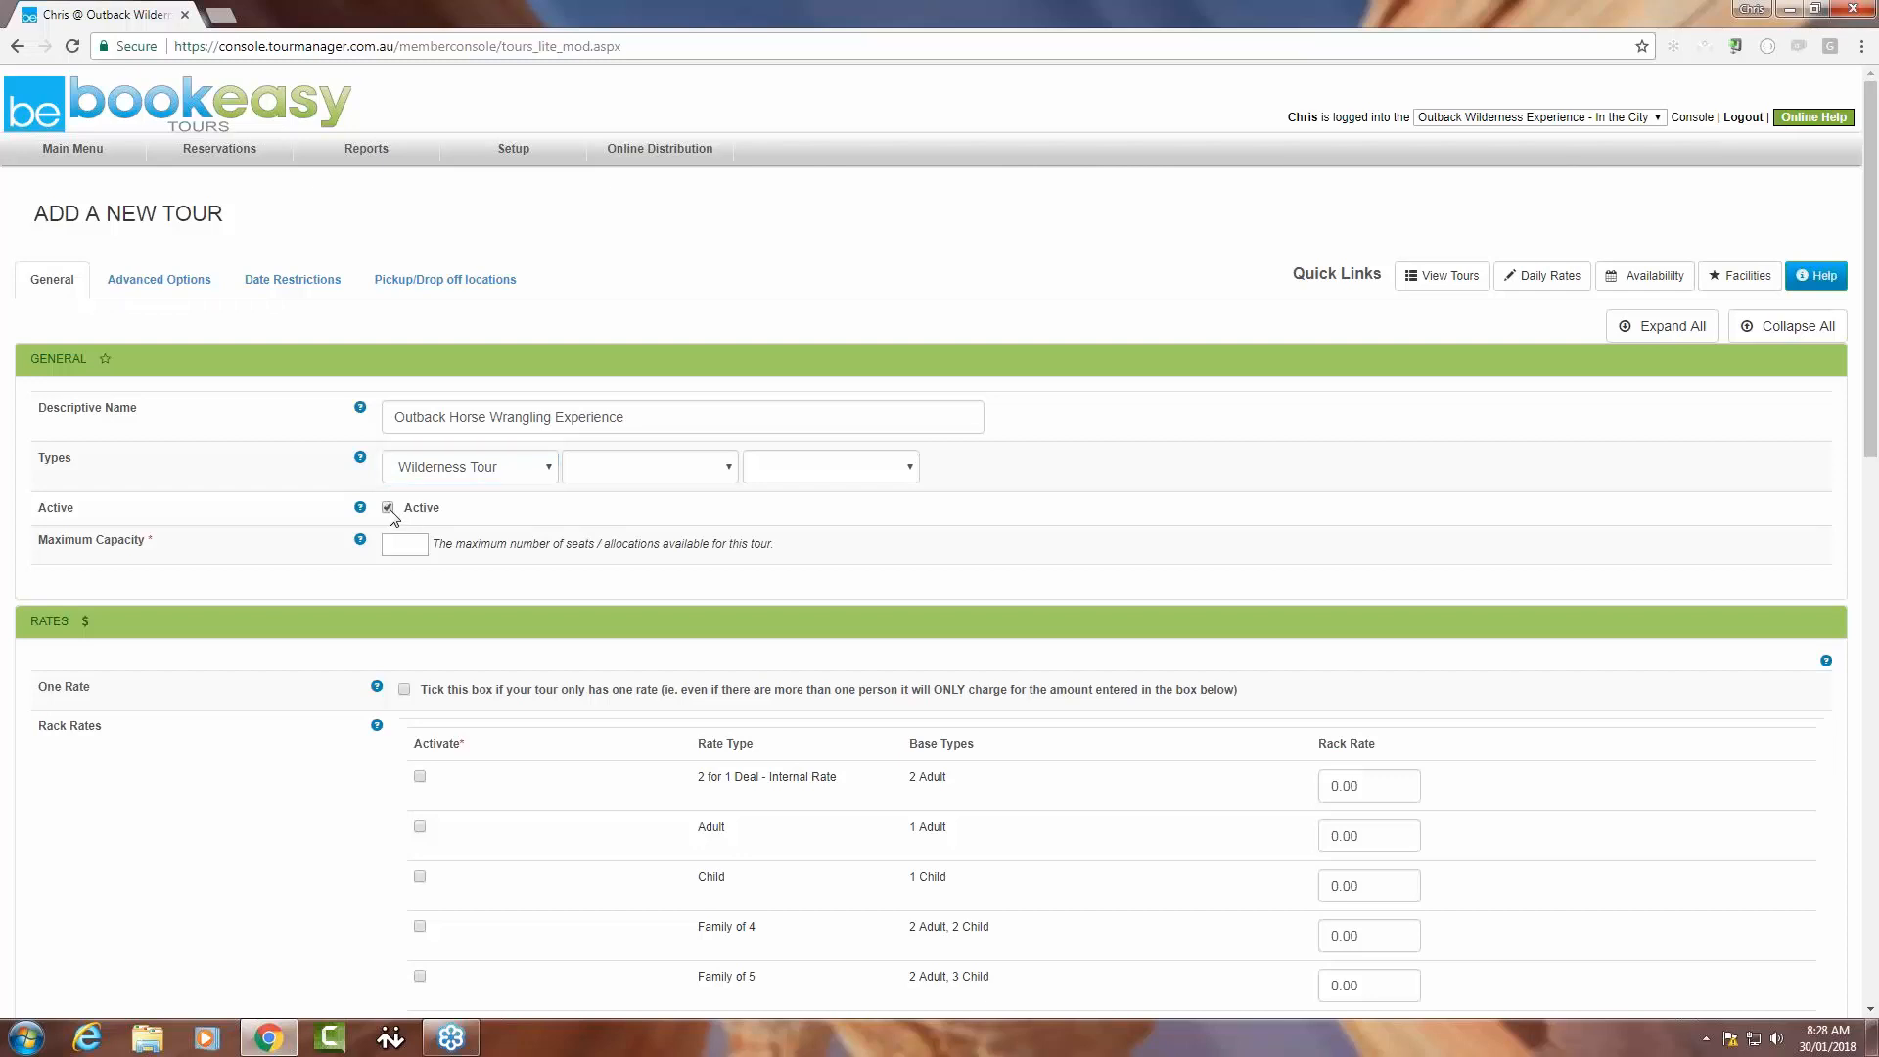
click(406, 546)
text(15)
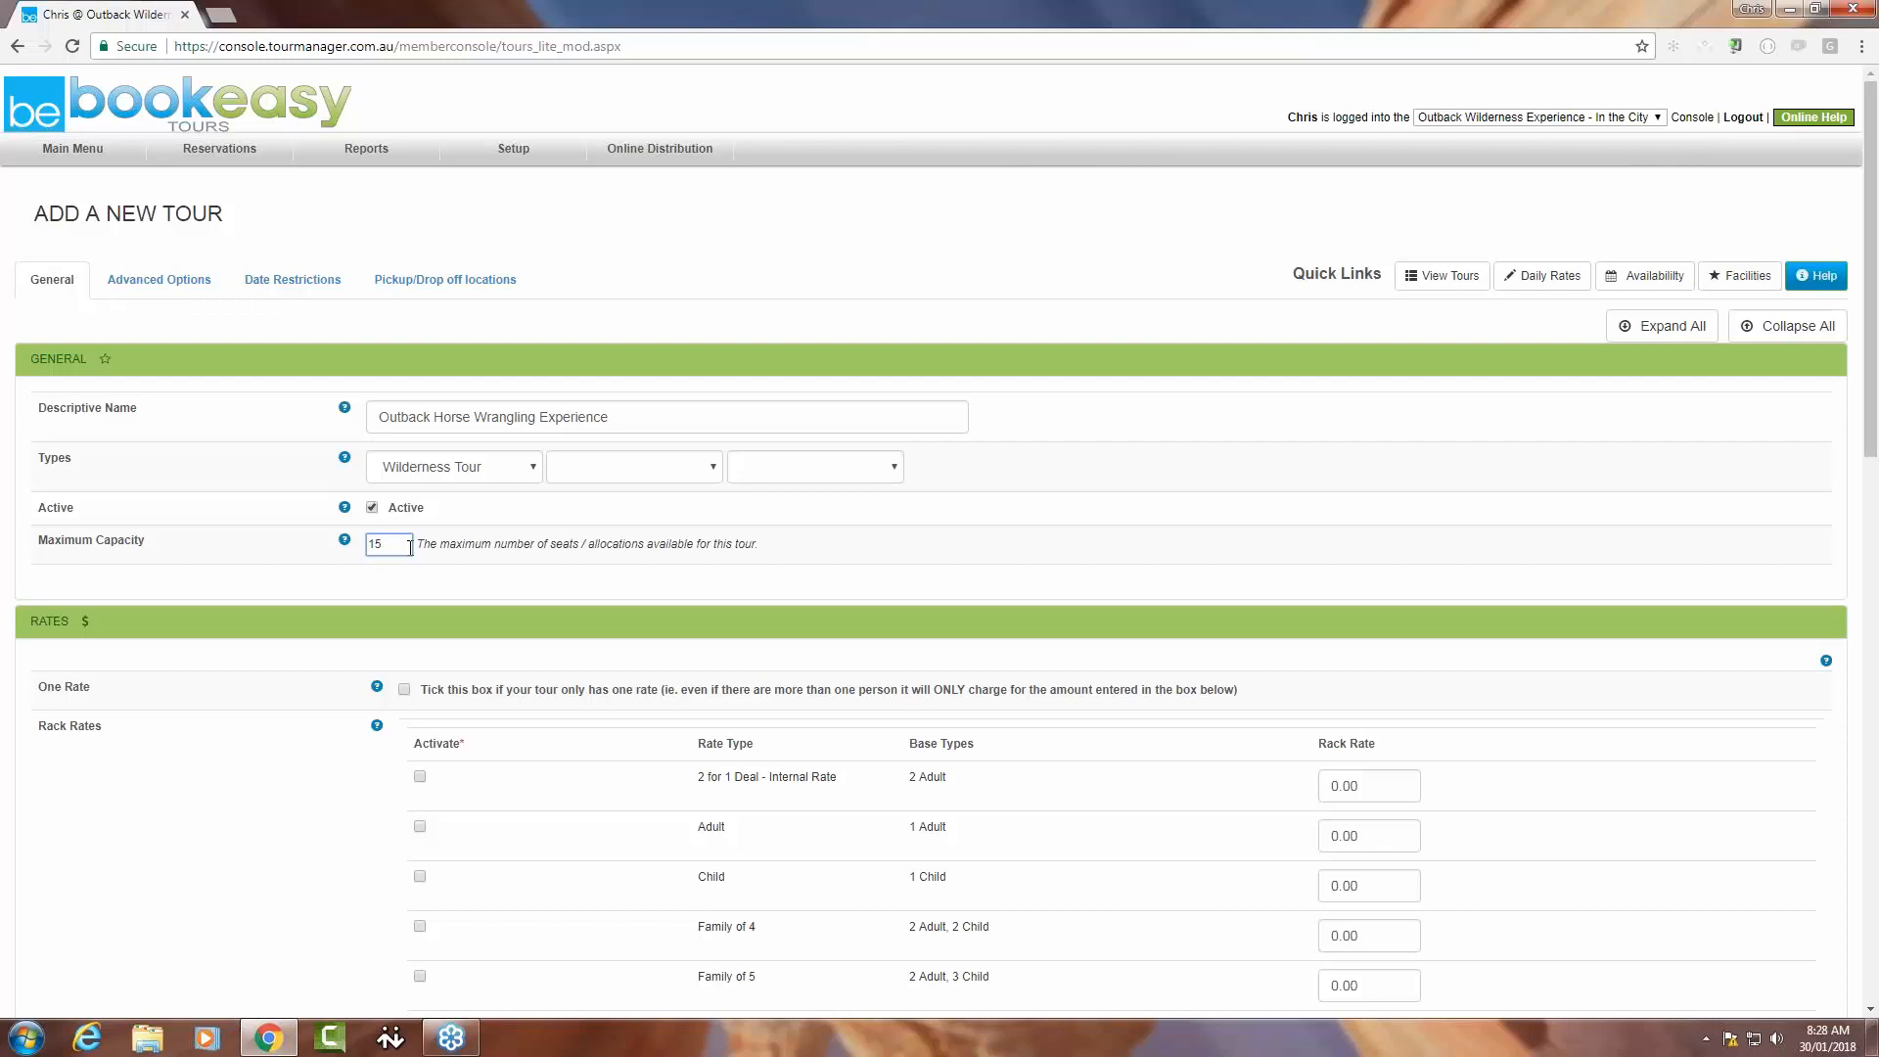
Enter the tour's rack rates: Adult 150, Child 90, Pensioner 135 and Family of 4 390.
scroll(320, 558, down, 3)
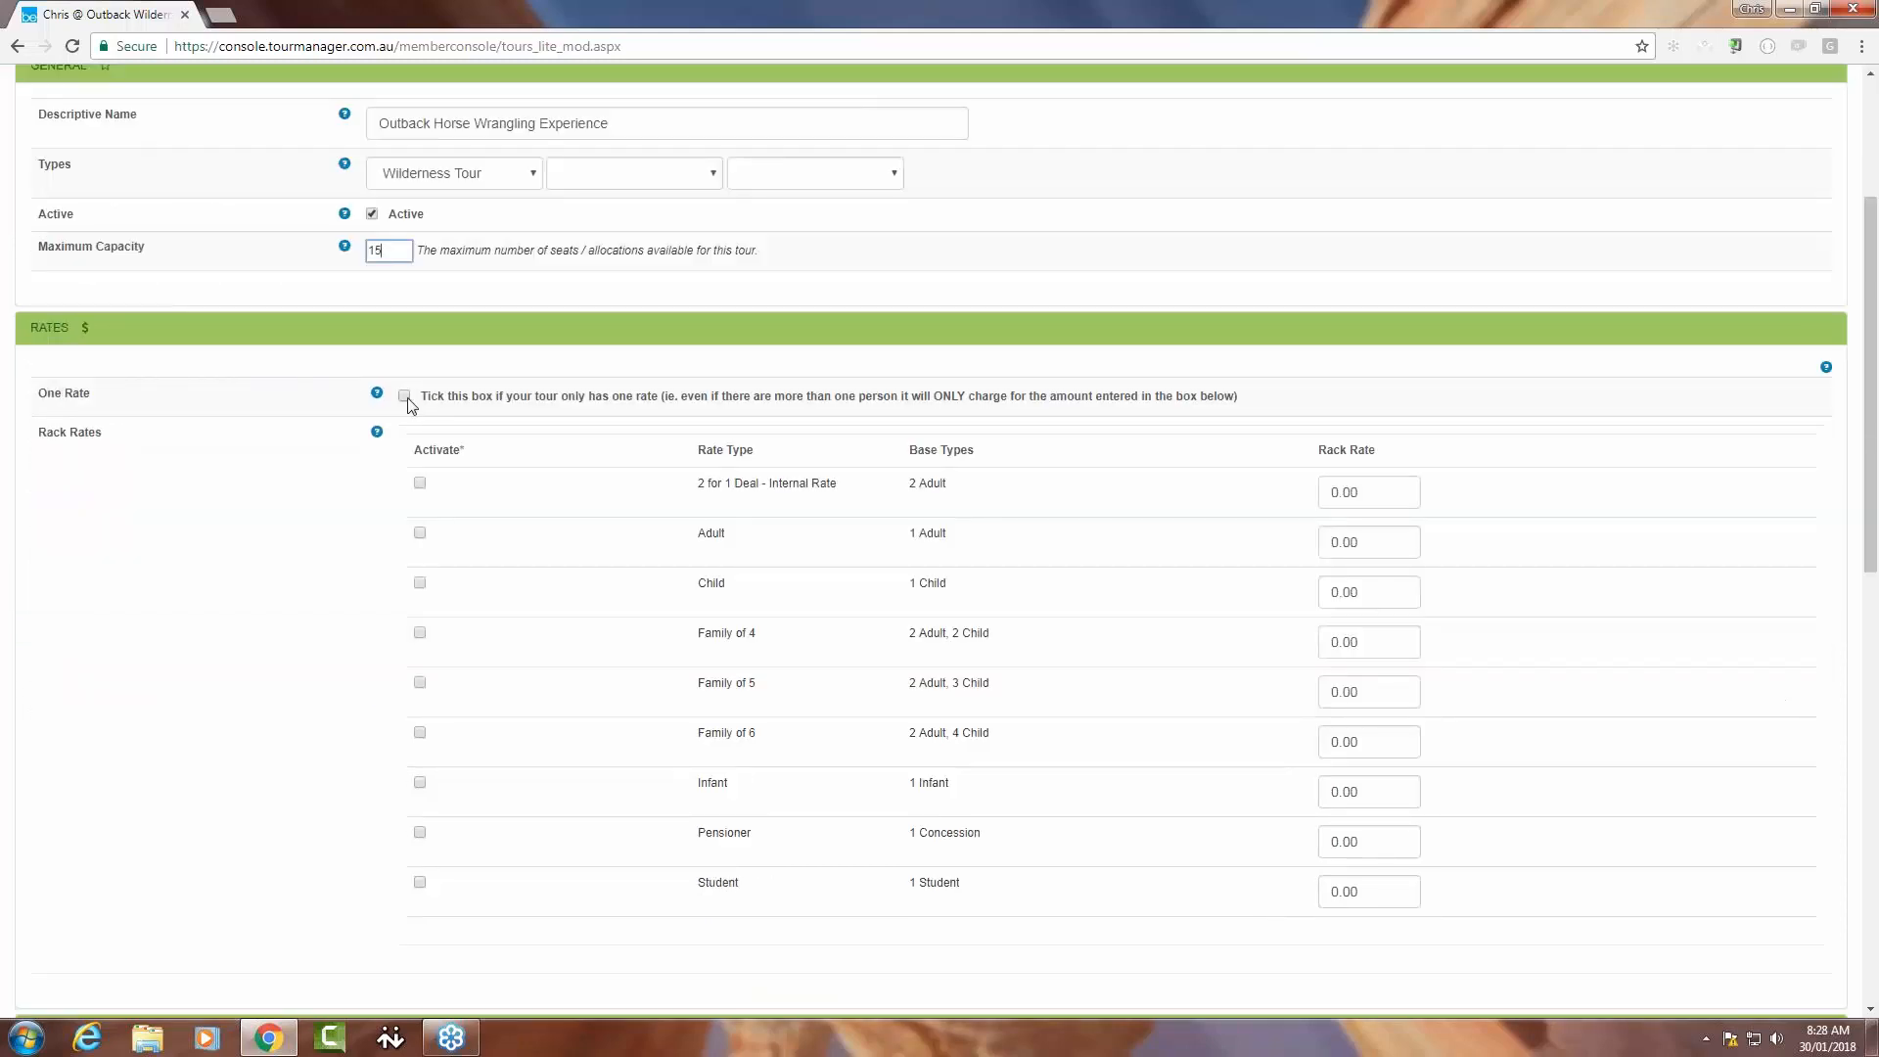
scroll(440, 448, down, 2)
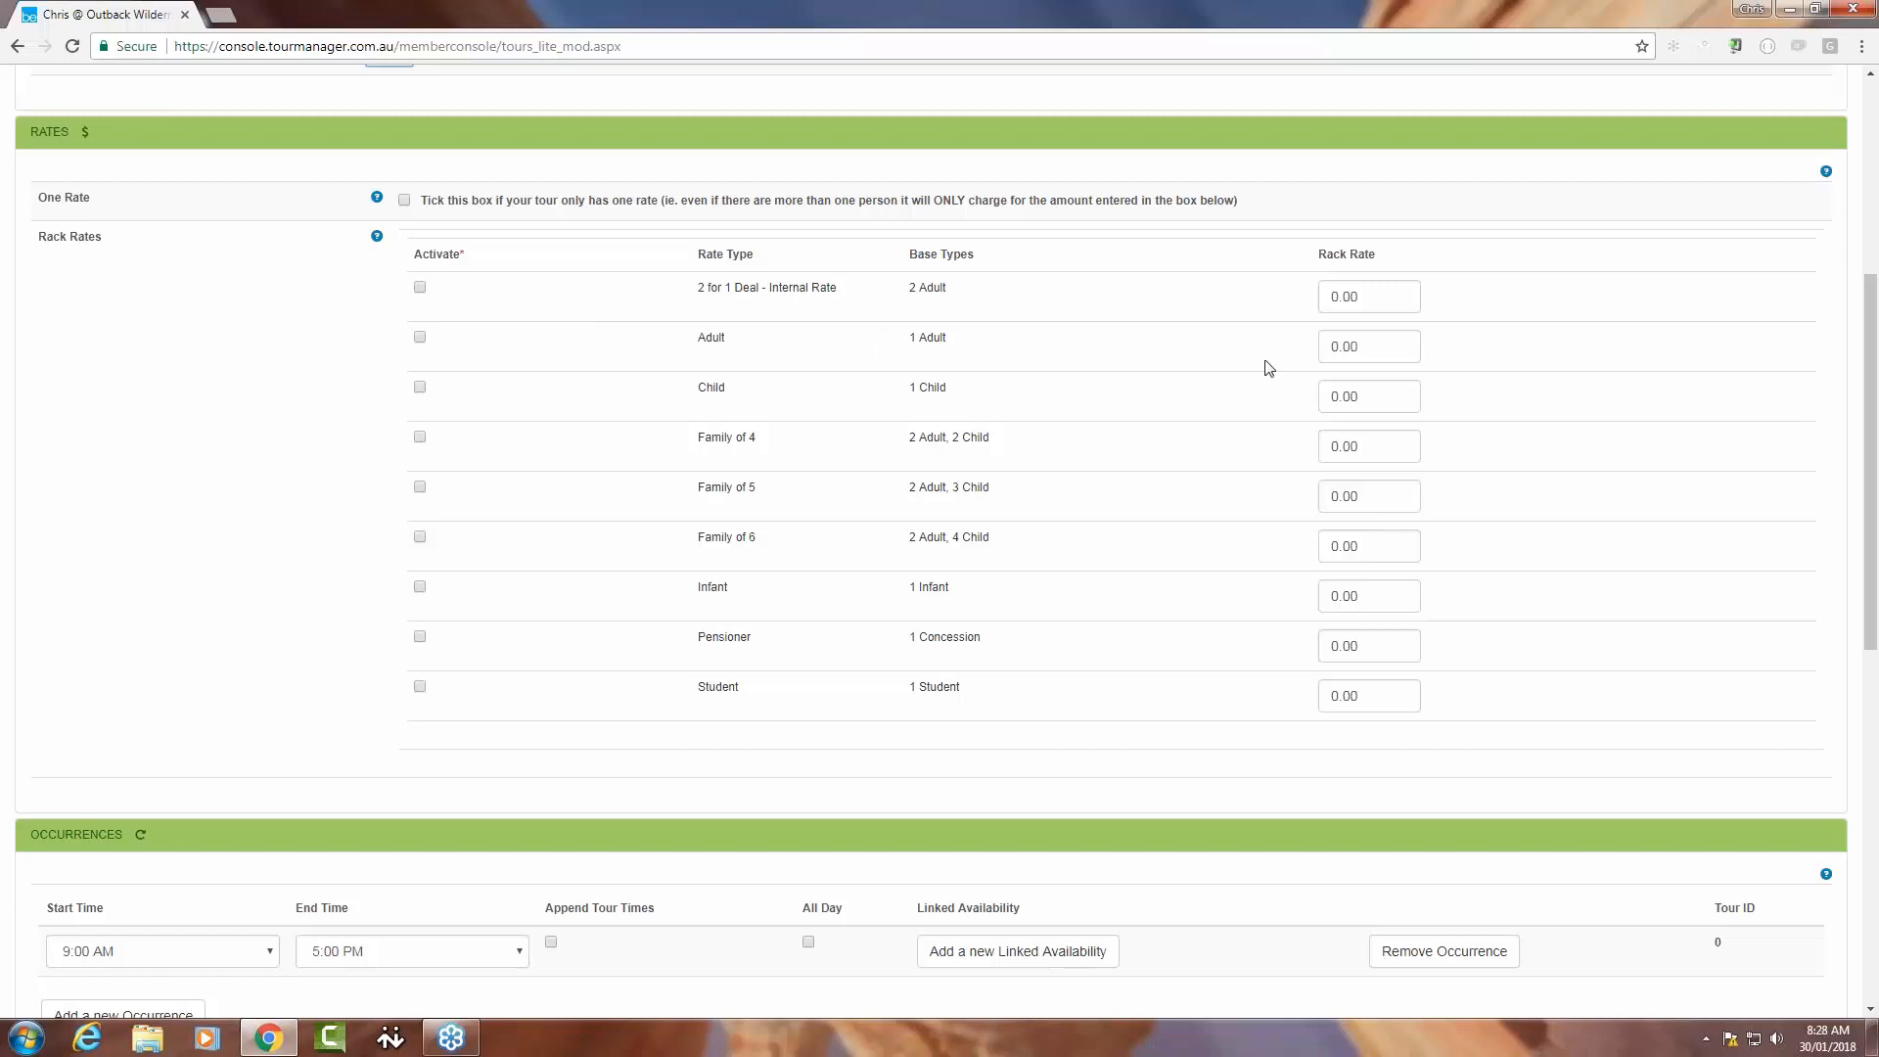
key(Tab)
text(150)
key(Tab)
text(90)
click(1375, 646)
text(135)
click(1365, 446)
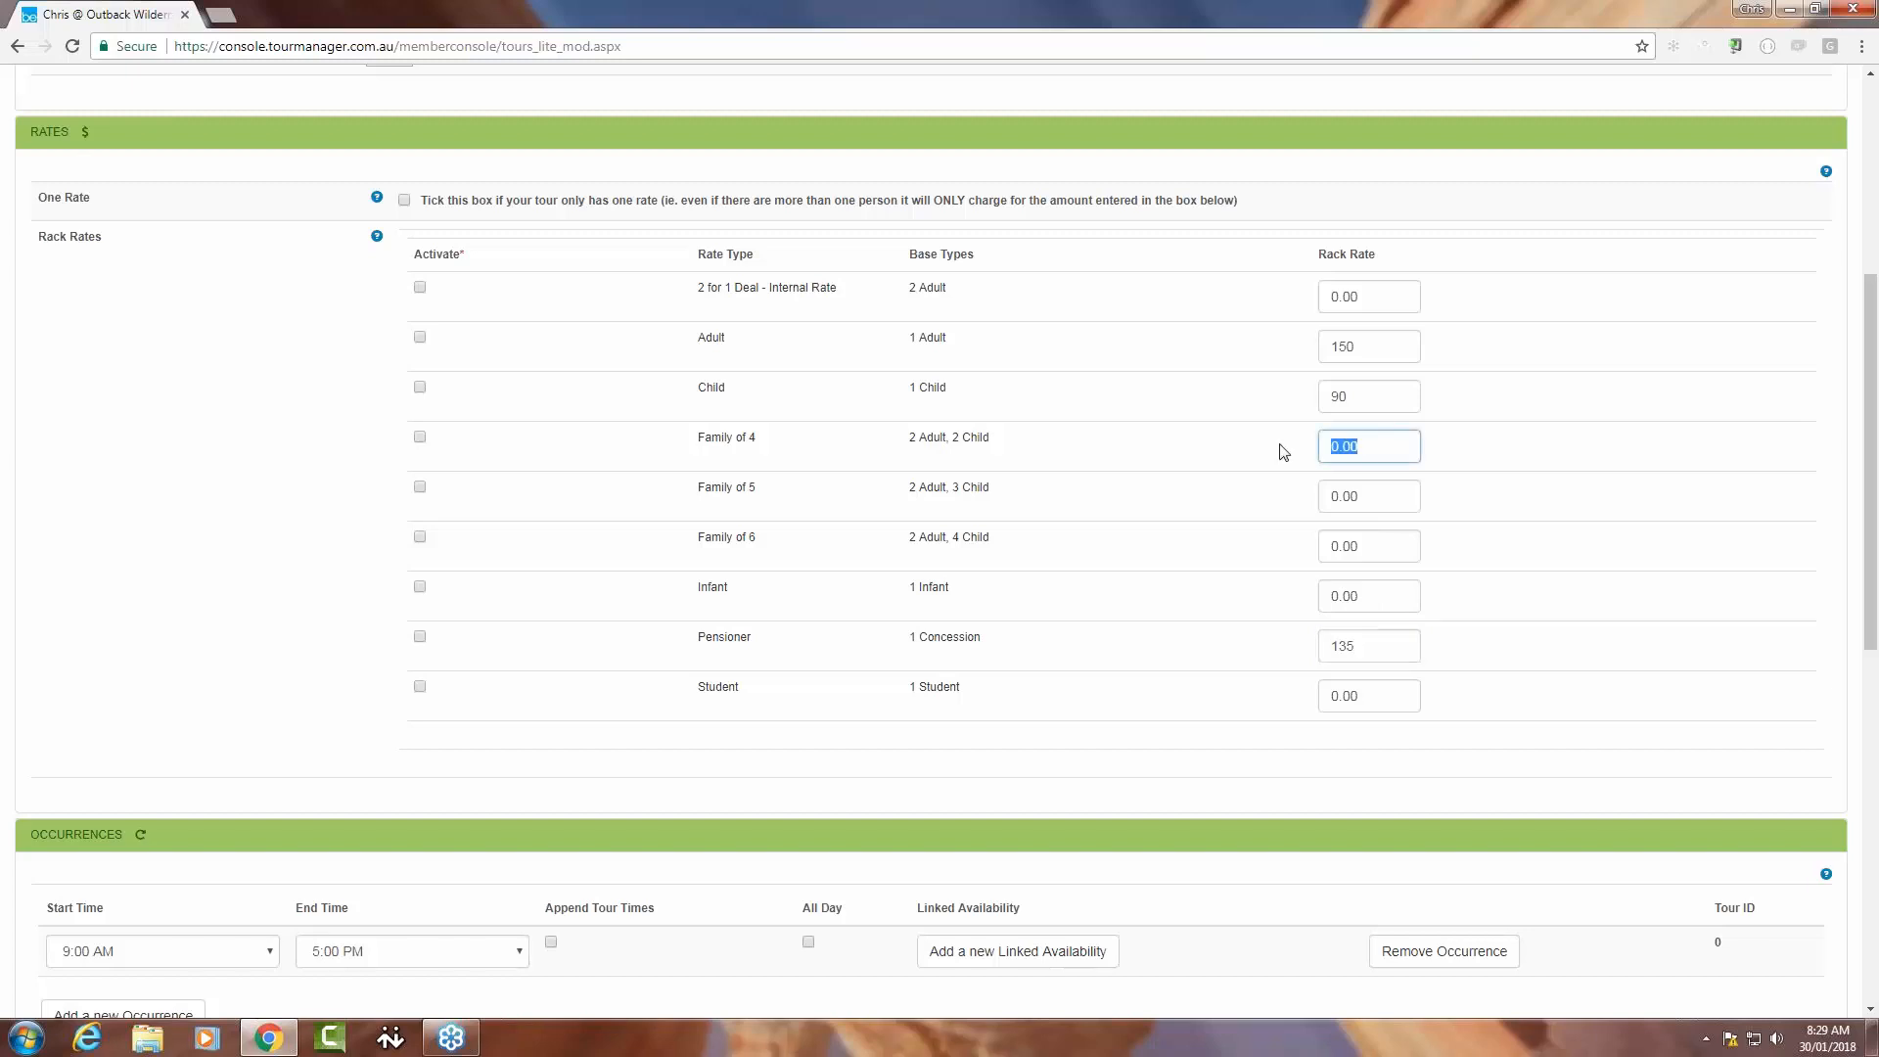
text(390)
Activate the Adult, Child, Family of 4, Infant and Pensioner rates for the tour.
click(421, 337)
click(420, 388)
click(421, 437)
click(421, 587)
click(421, 637)
Add a second occurrence from 3:00 PM to 6:00 PM, and set the 9:00 AM occurrence's end time to 12:00 PM.
scroll(505, 518, down, 4)
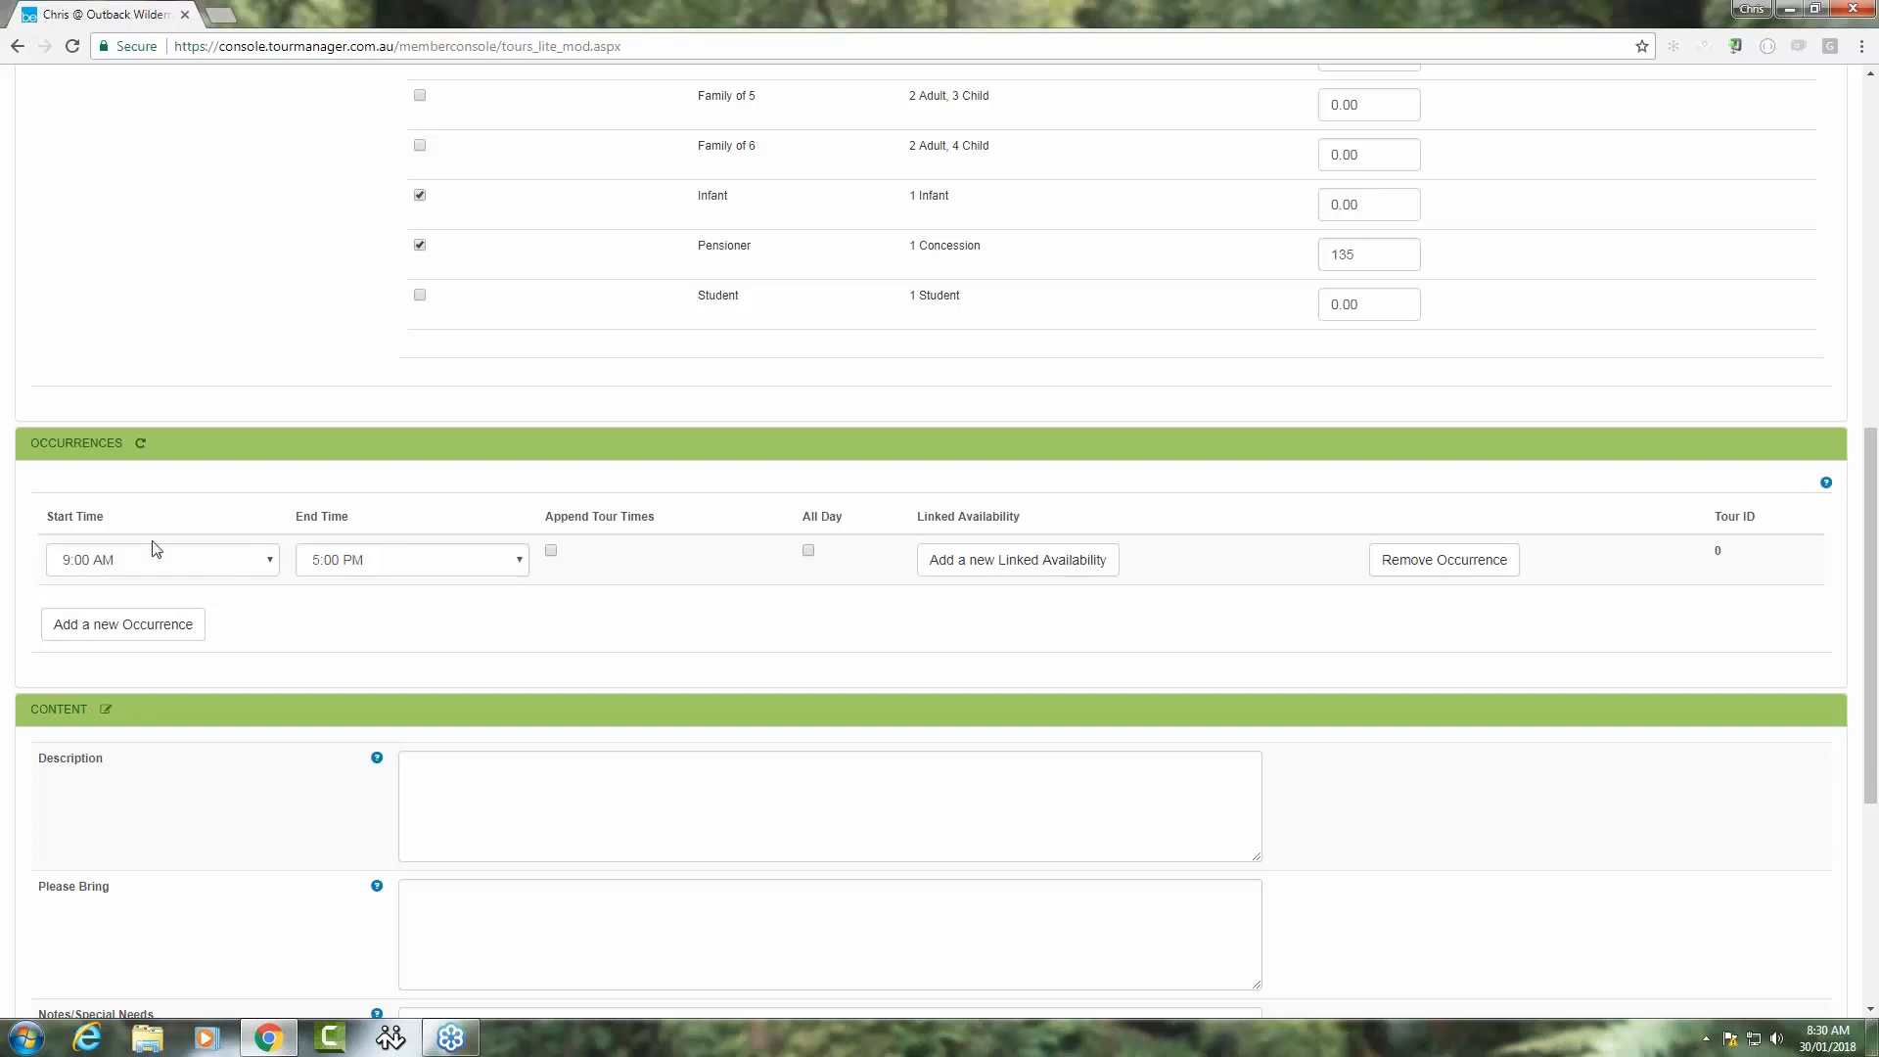
click(121, 631)
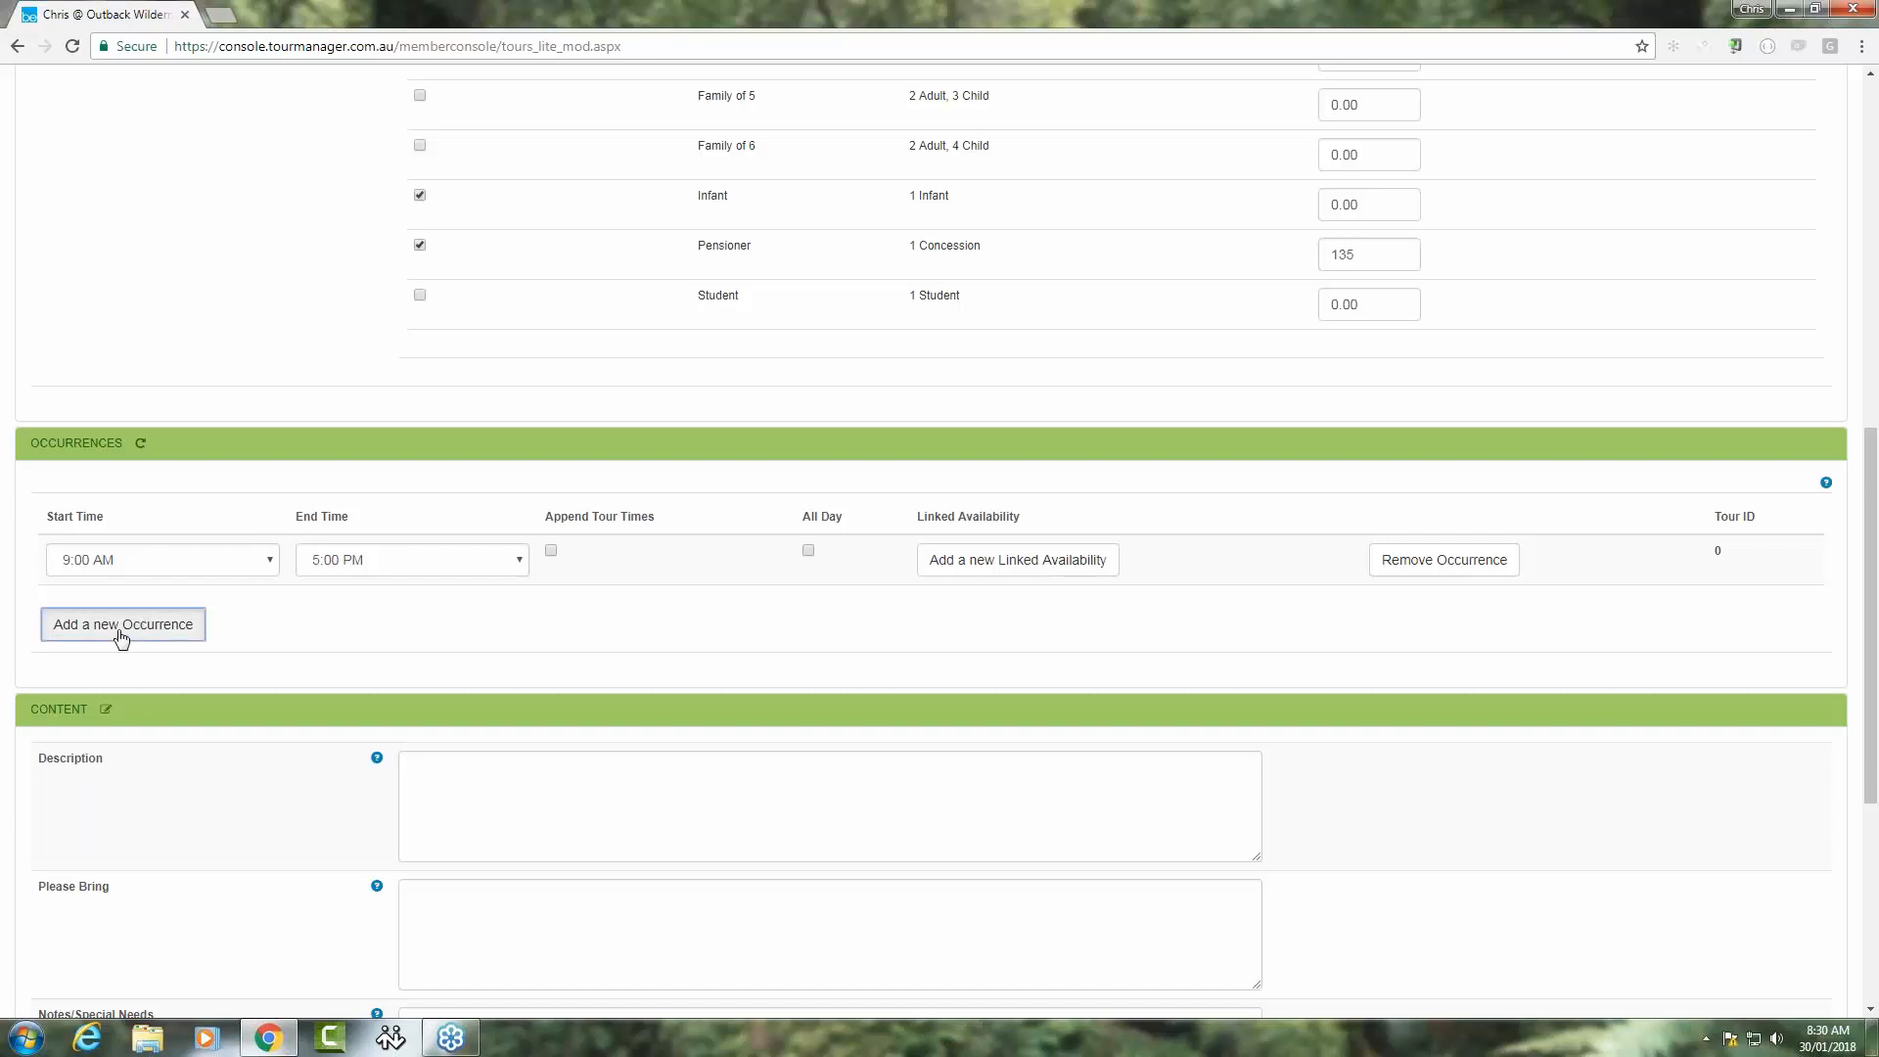
click(268, 610)
scroll(222, 680, down, 10)
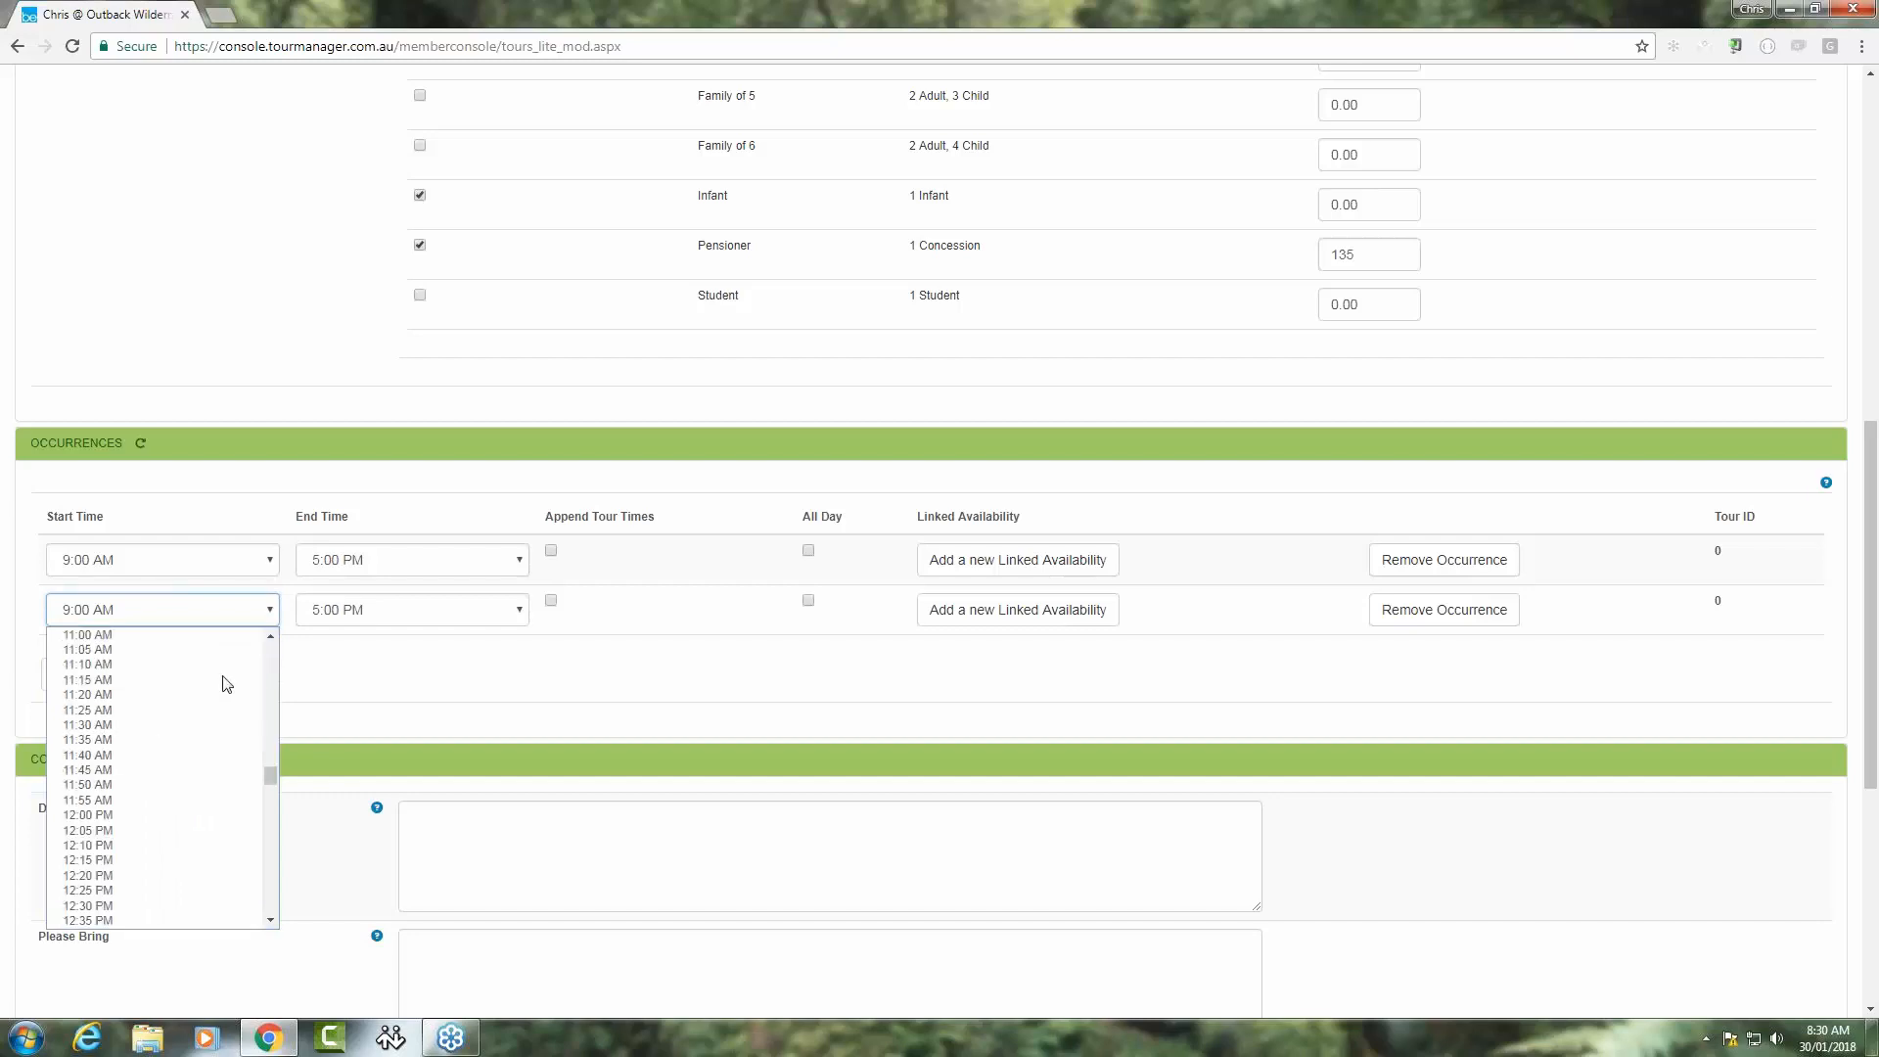
click(154, 861)
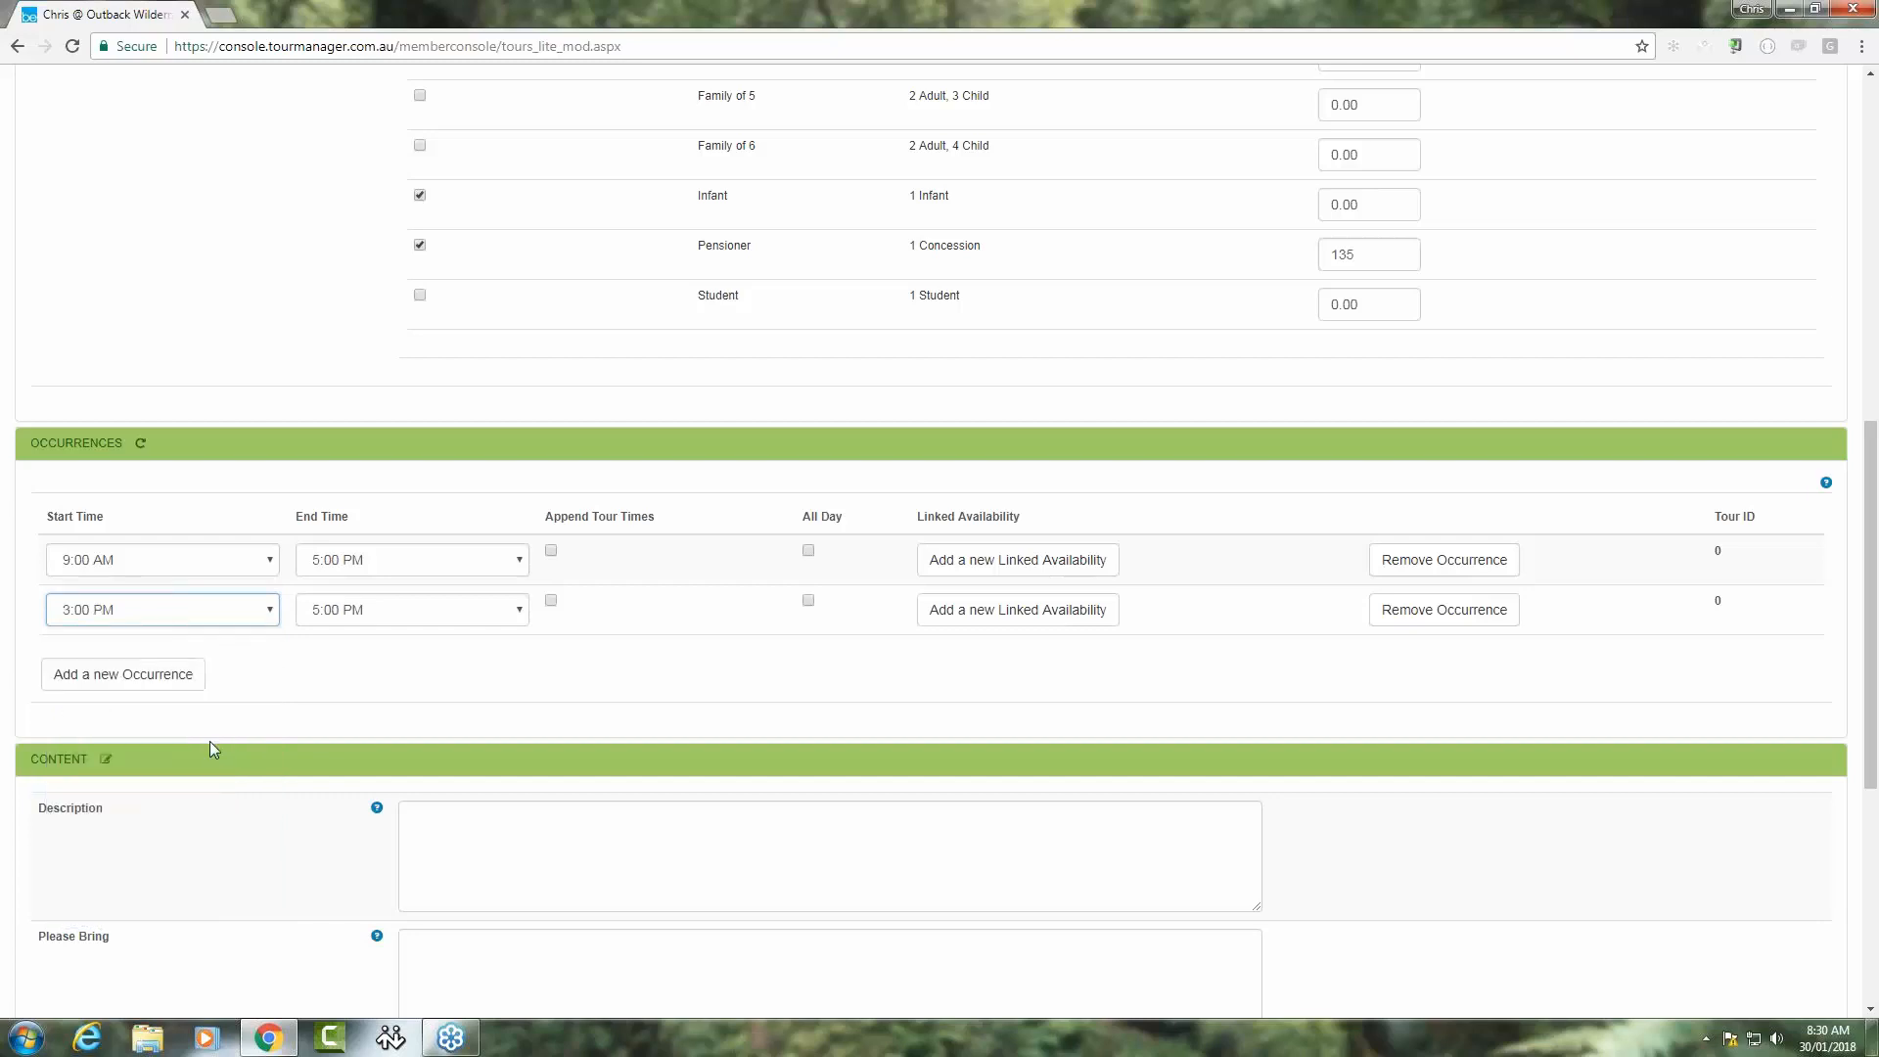
click(519, 560)
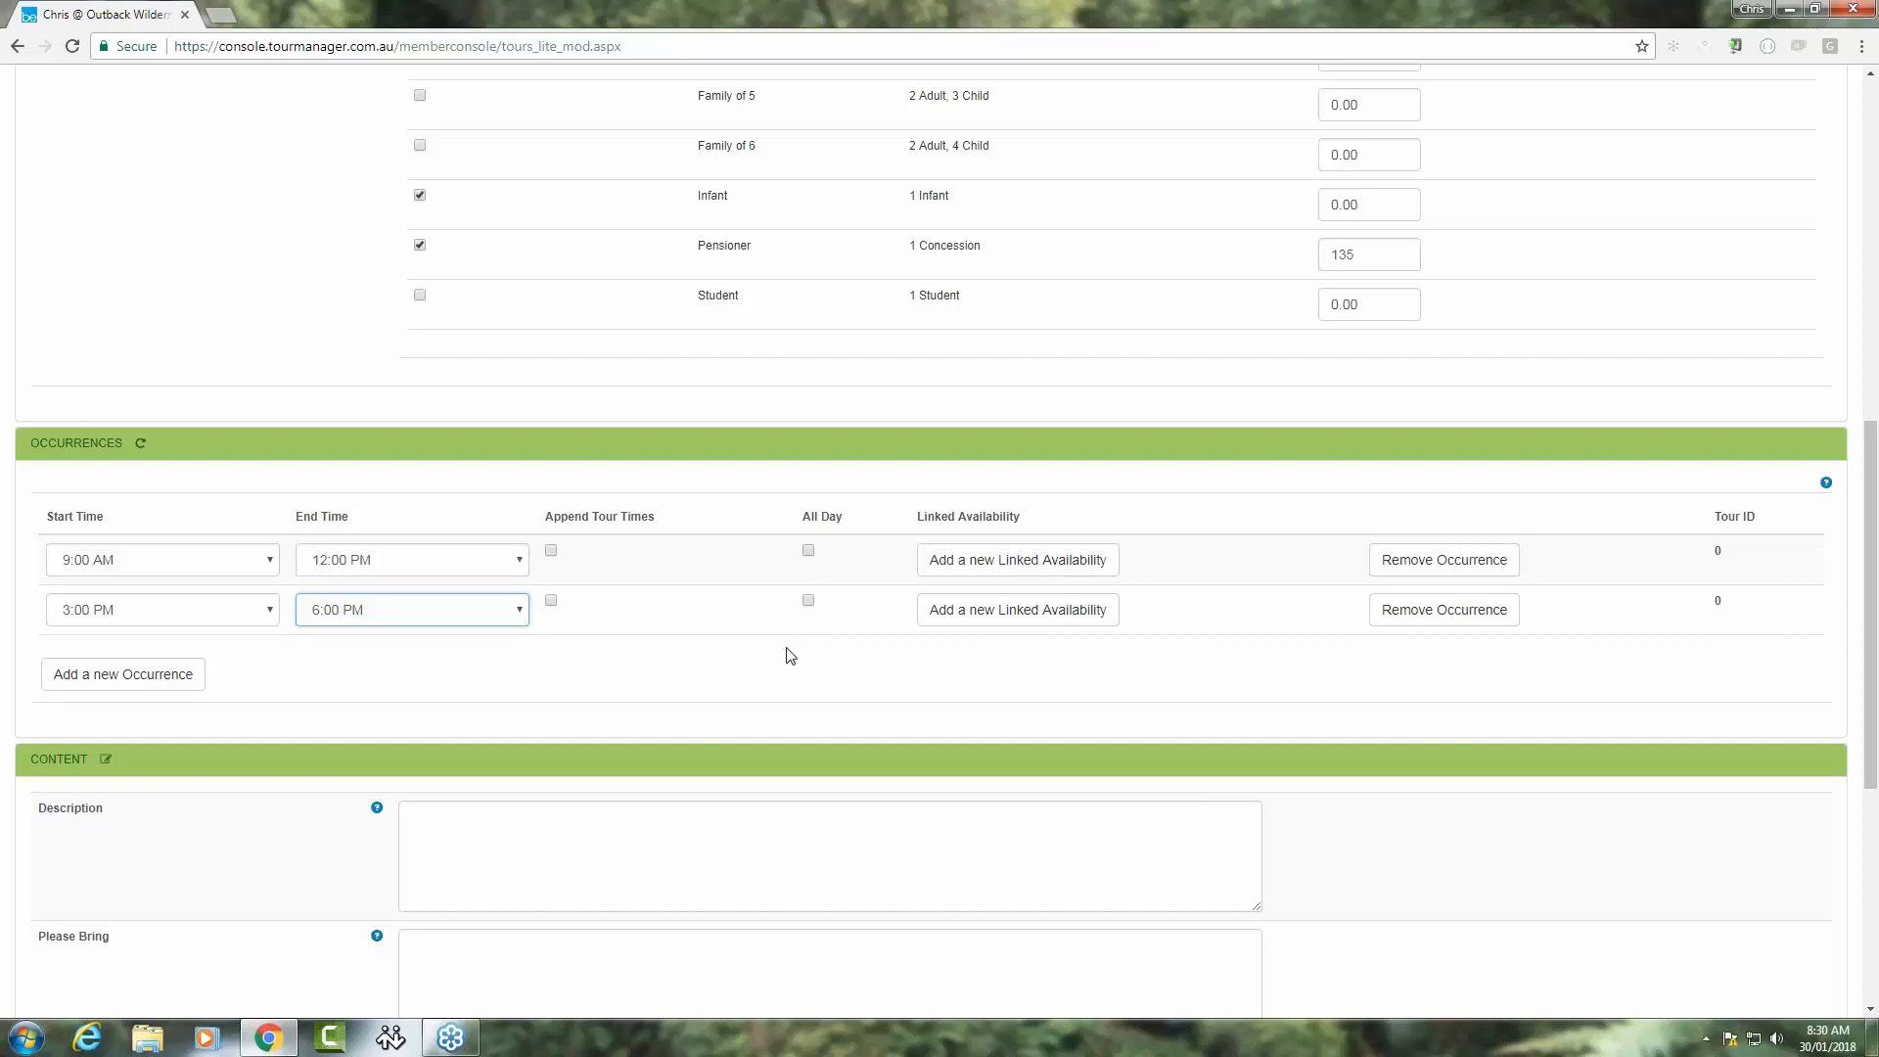
Write the tour description: an introductory Horse Whisperer lesson, the rodeo team's horse wrangling demo, and a chance to have a go.
scroll(788, 666, down, 2)
scroll(788, 666, down, 2)
scroll(427, 510, down, 1)
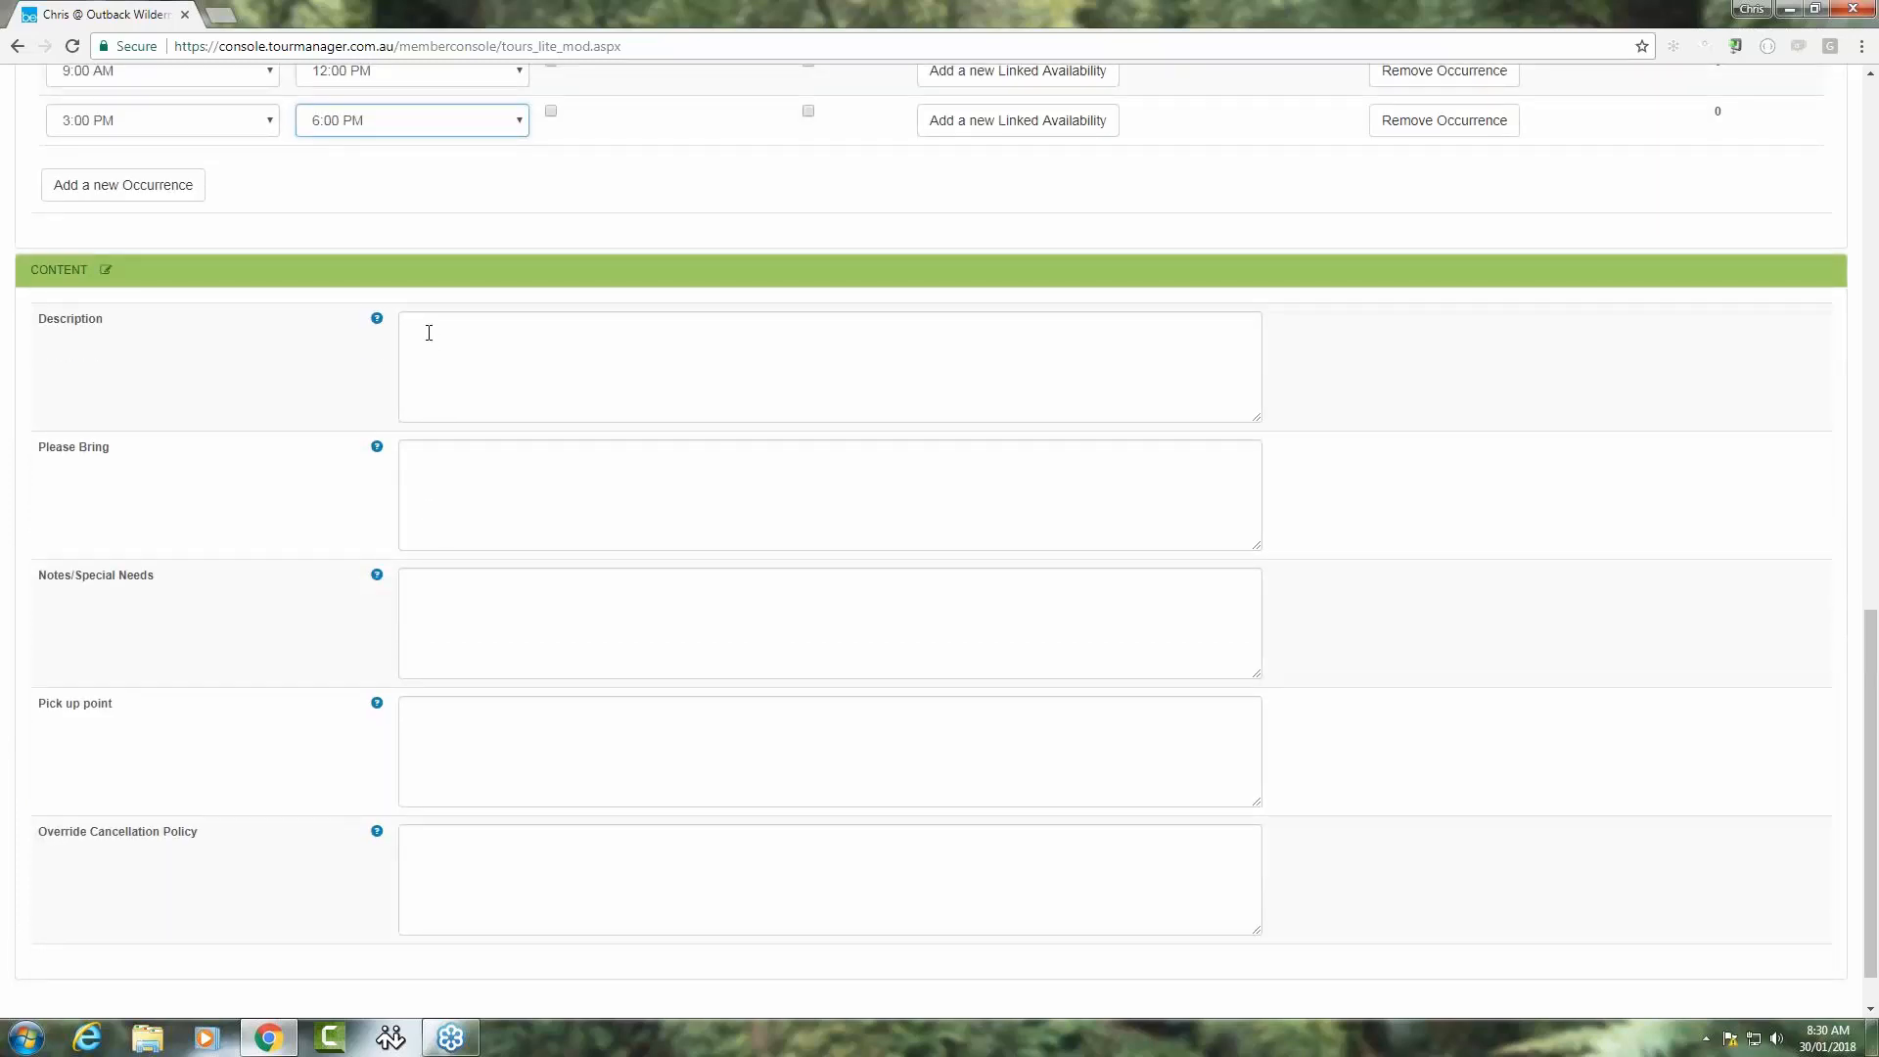
click(428, 333)
text(This tour starts with an introductory lesson with our Horse Whisperer - Kevin.  After this intro, the rodeo team will present a demo on horse wrangling, before you are given the chance to have a go)
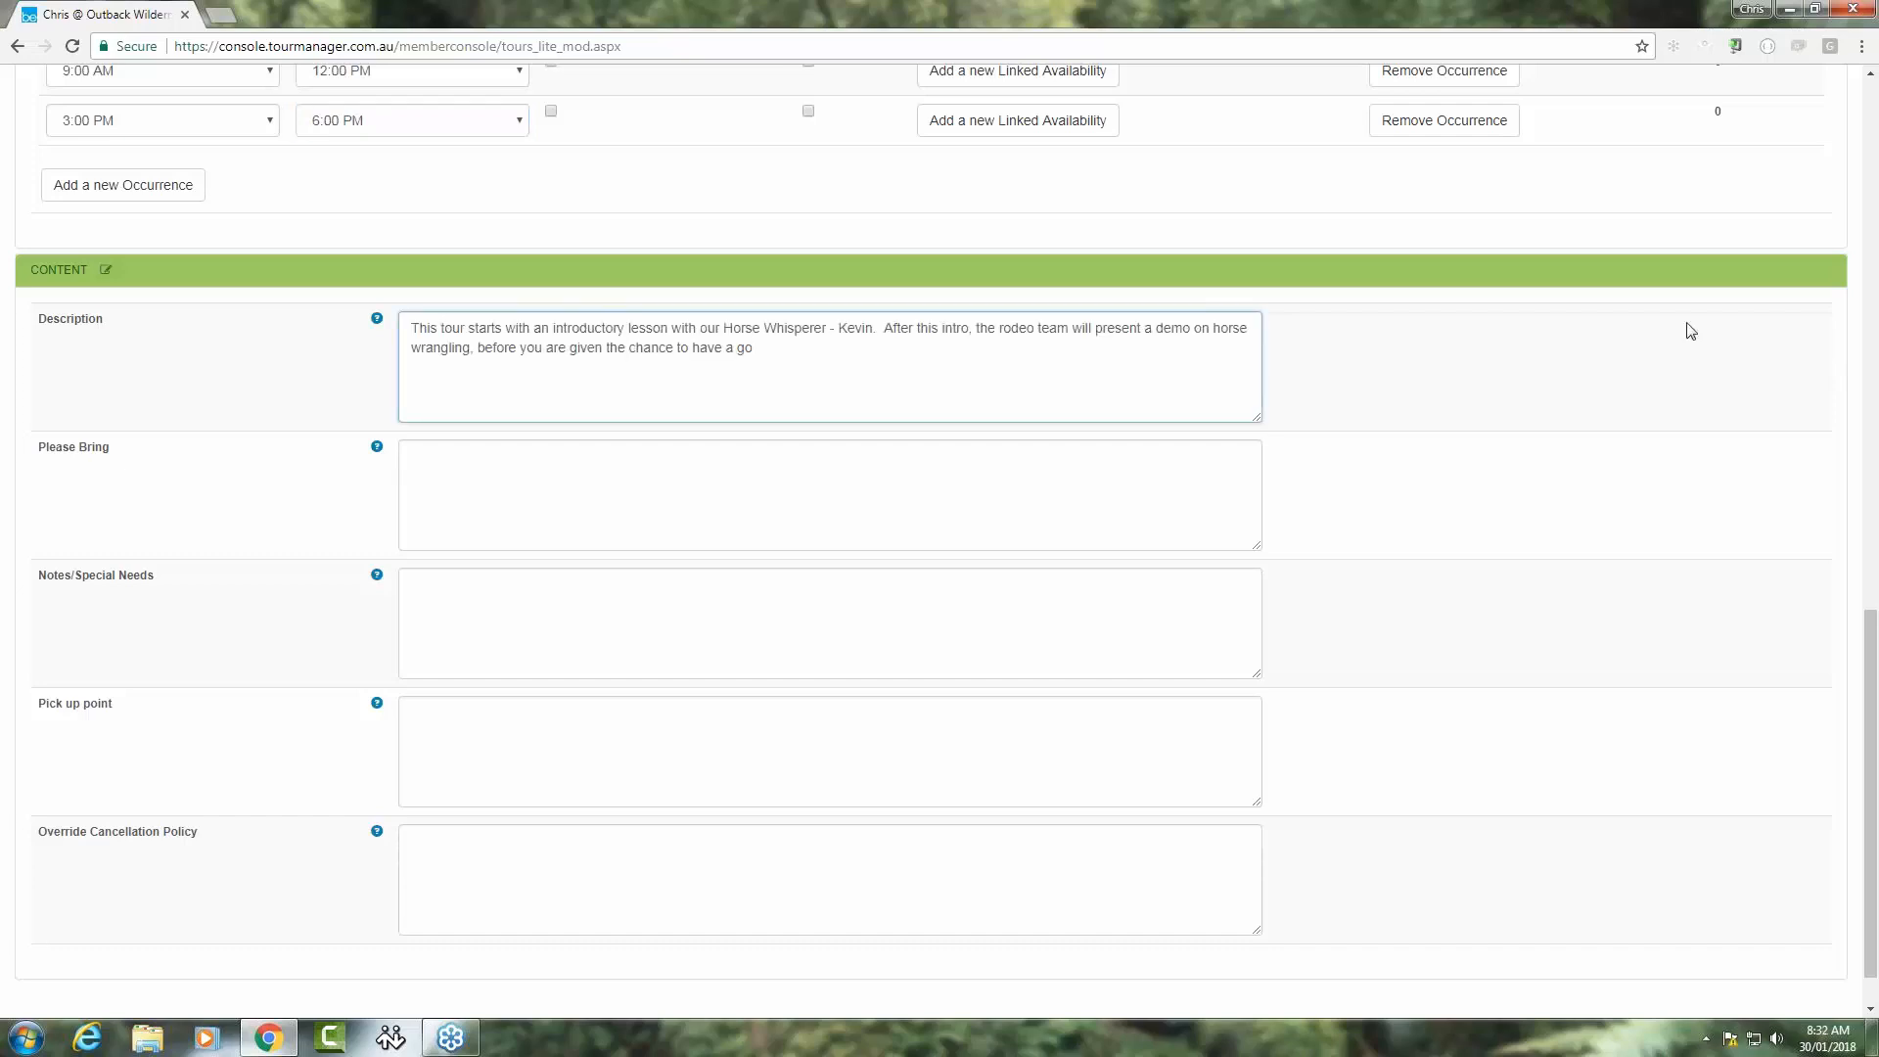
List "Bottle of water, protective sun wear (hat, sunscreen etc)" as what guests should bring.
click(598, 456)
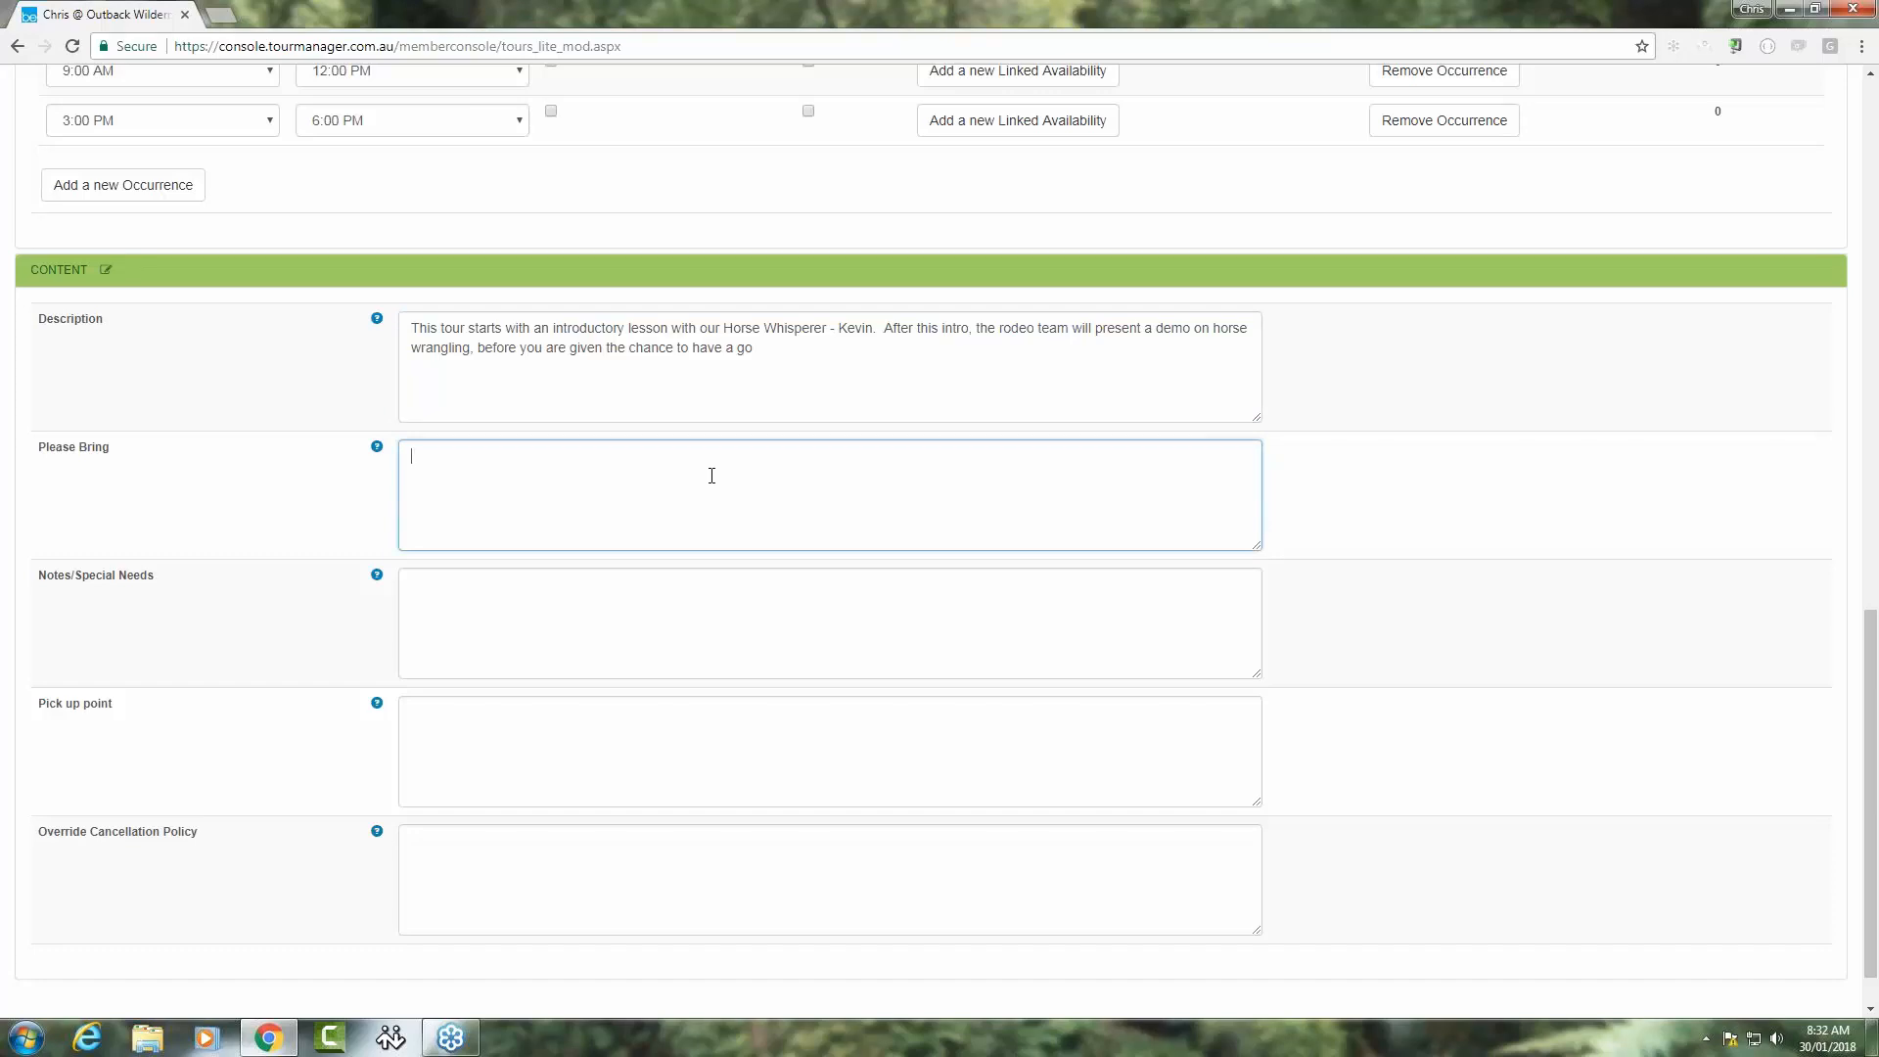
text(Bottle of water, protective sun wear (hat, sunscreen etc))
click(557, 590)
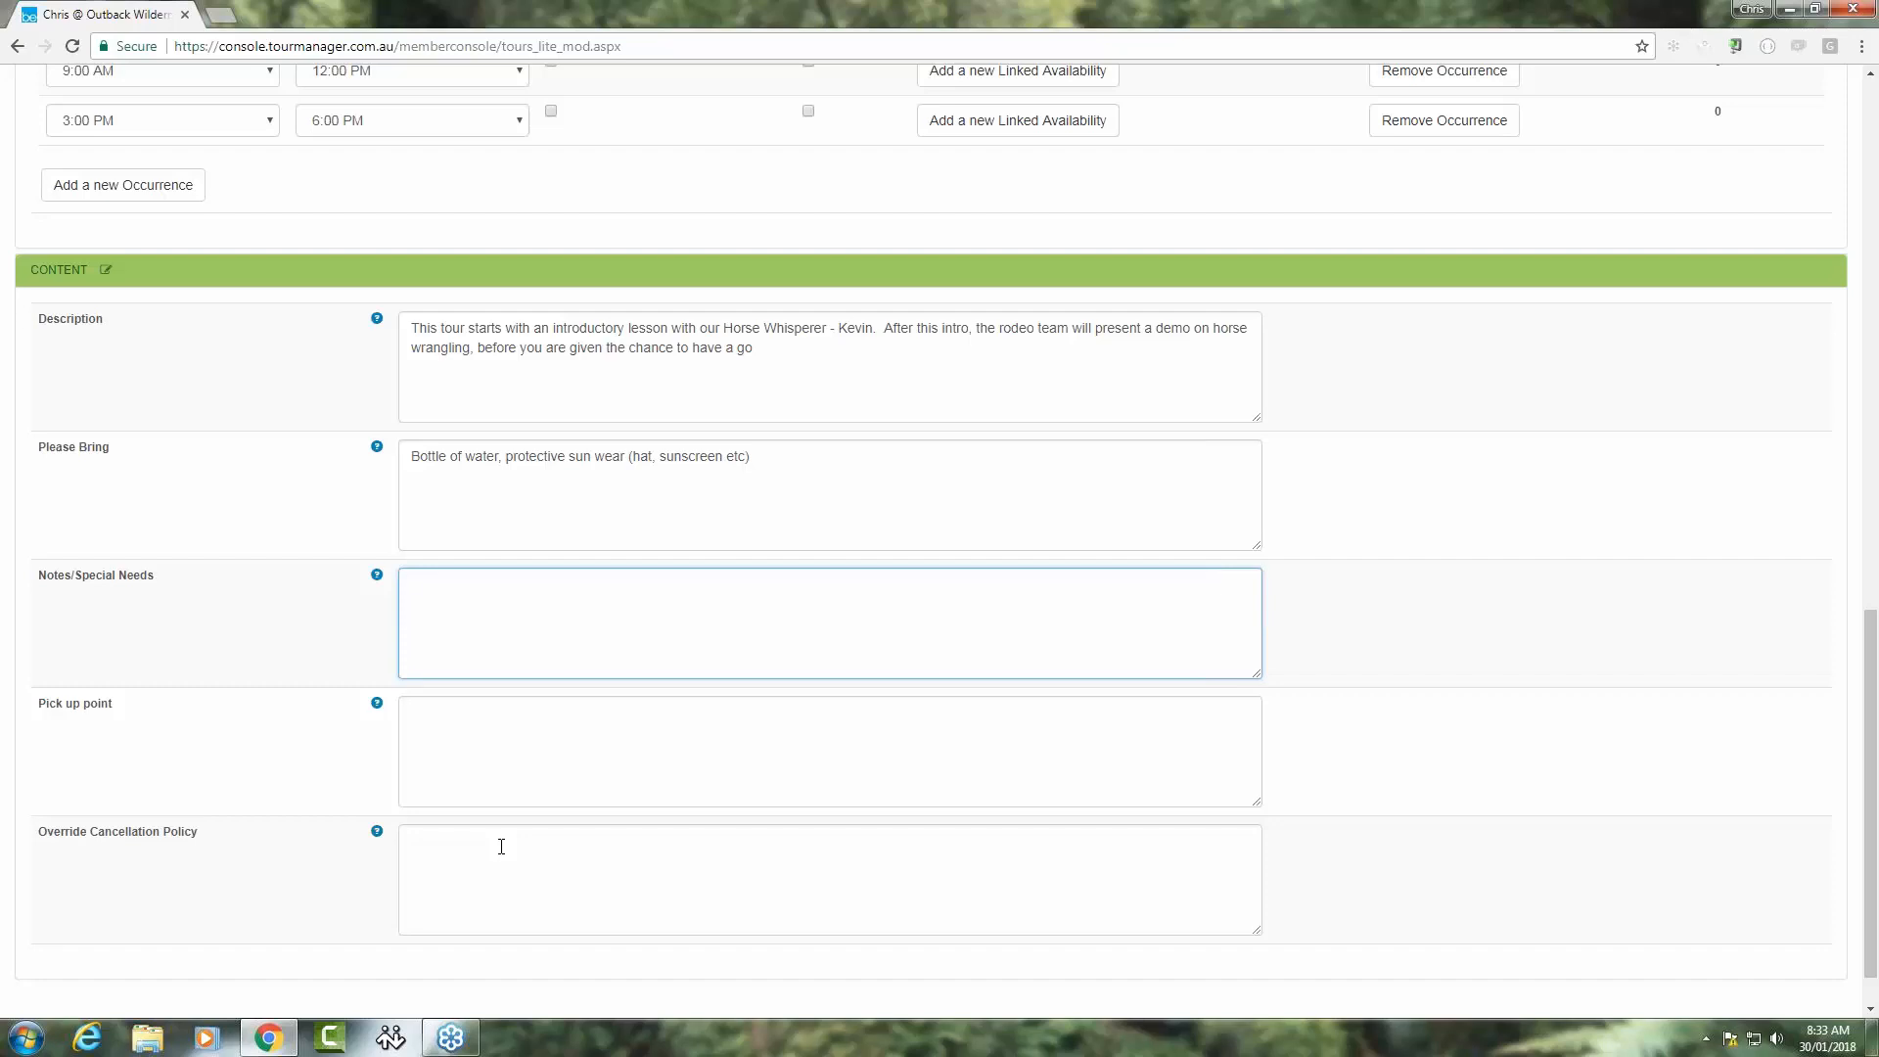
In the advanced options, include infants in the PAX count and require bookings at least 1d 0h 00m before each start time.
scroll(627, 784, up, 5)
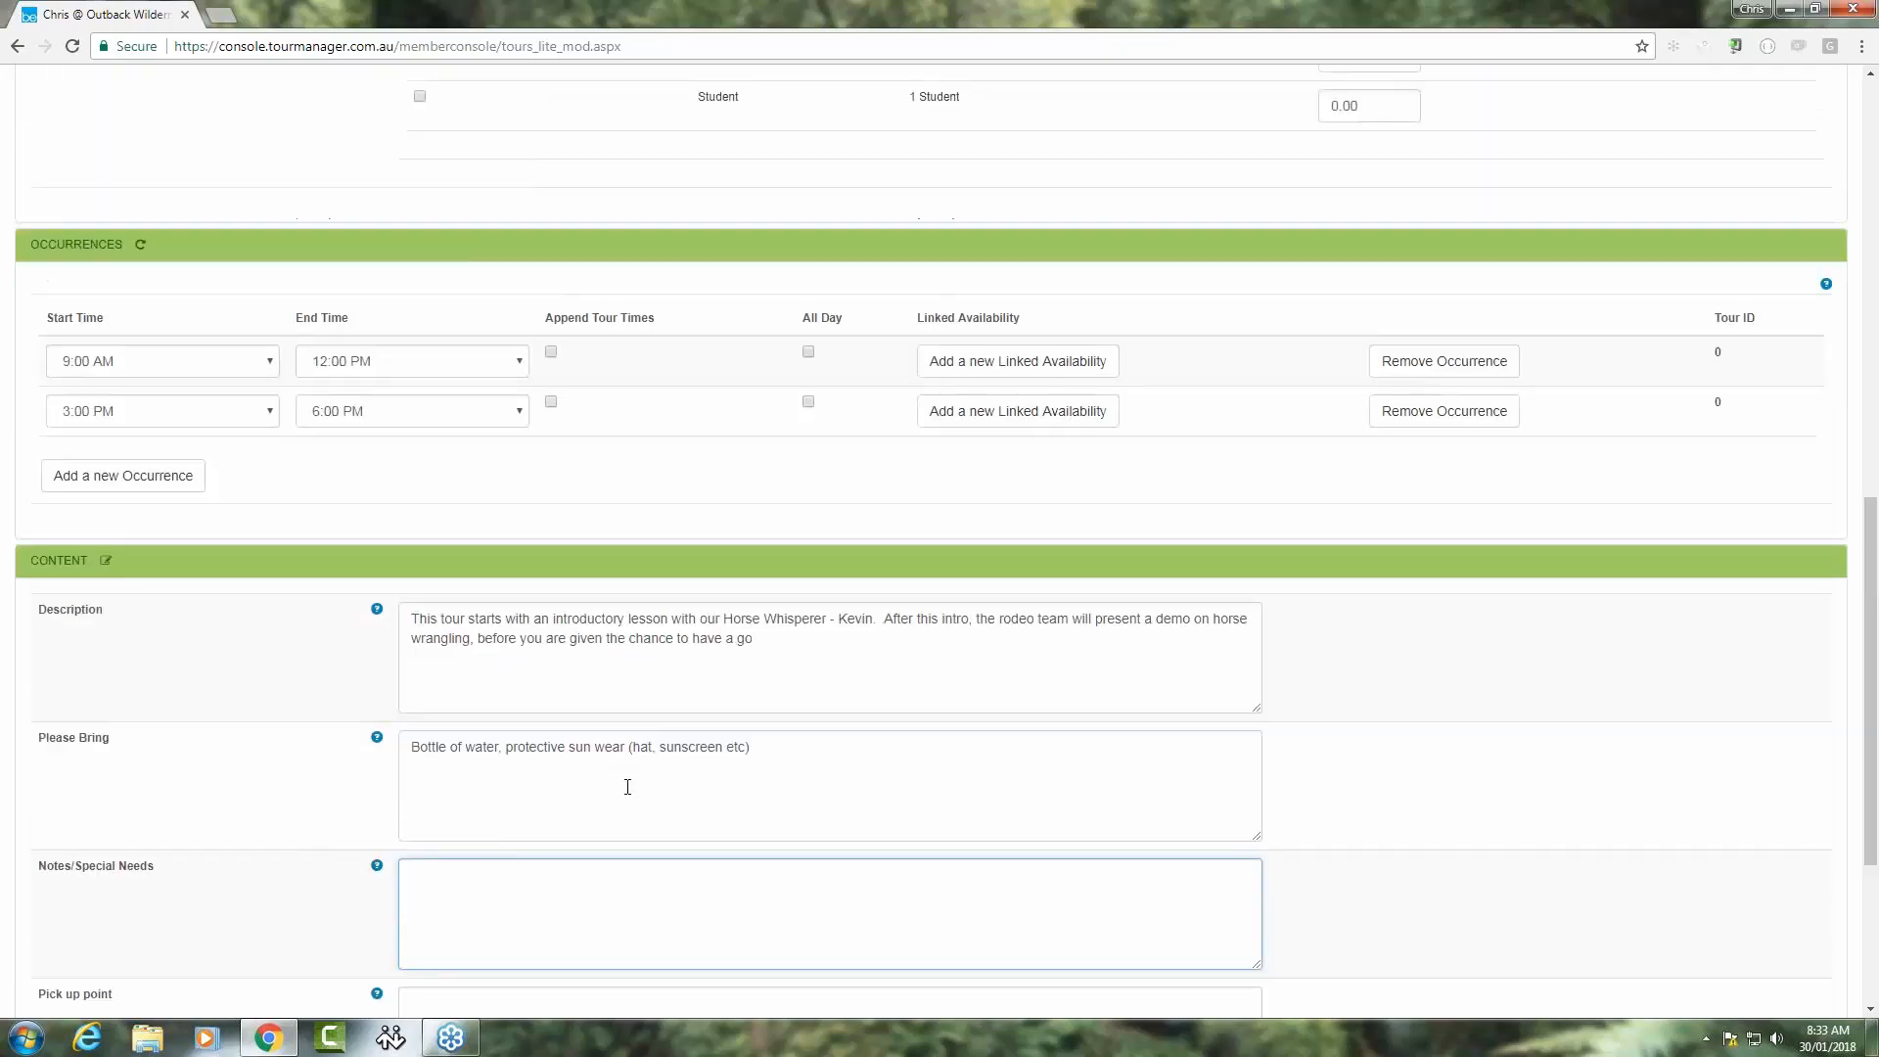
scroll(185, 600, up, 4)
scroll(185, 600, down, 4)
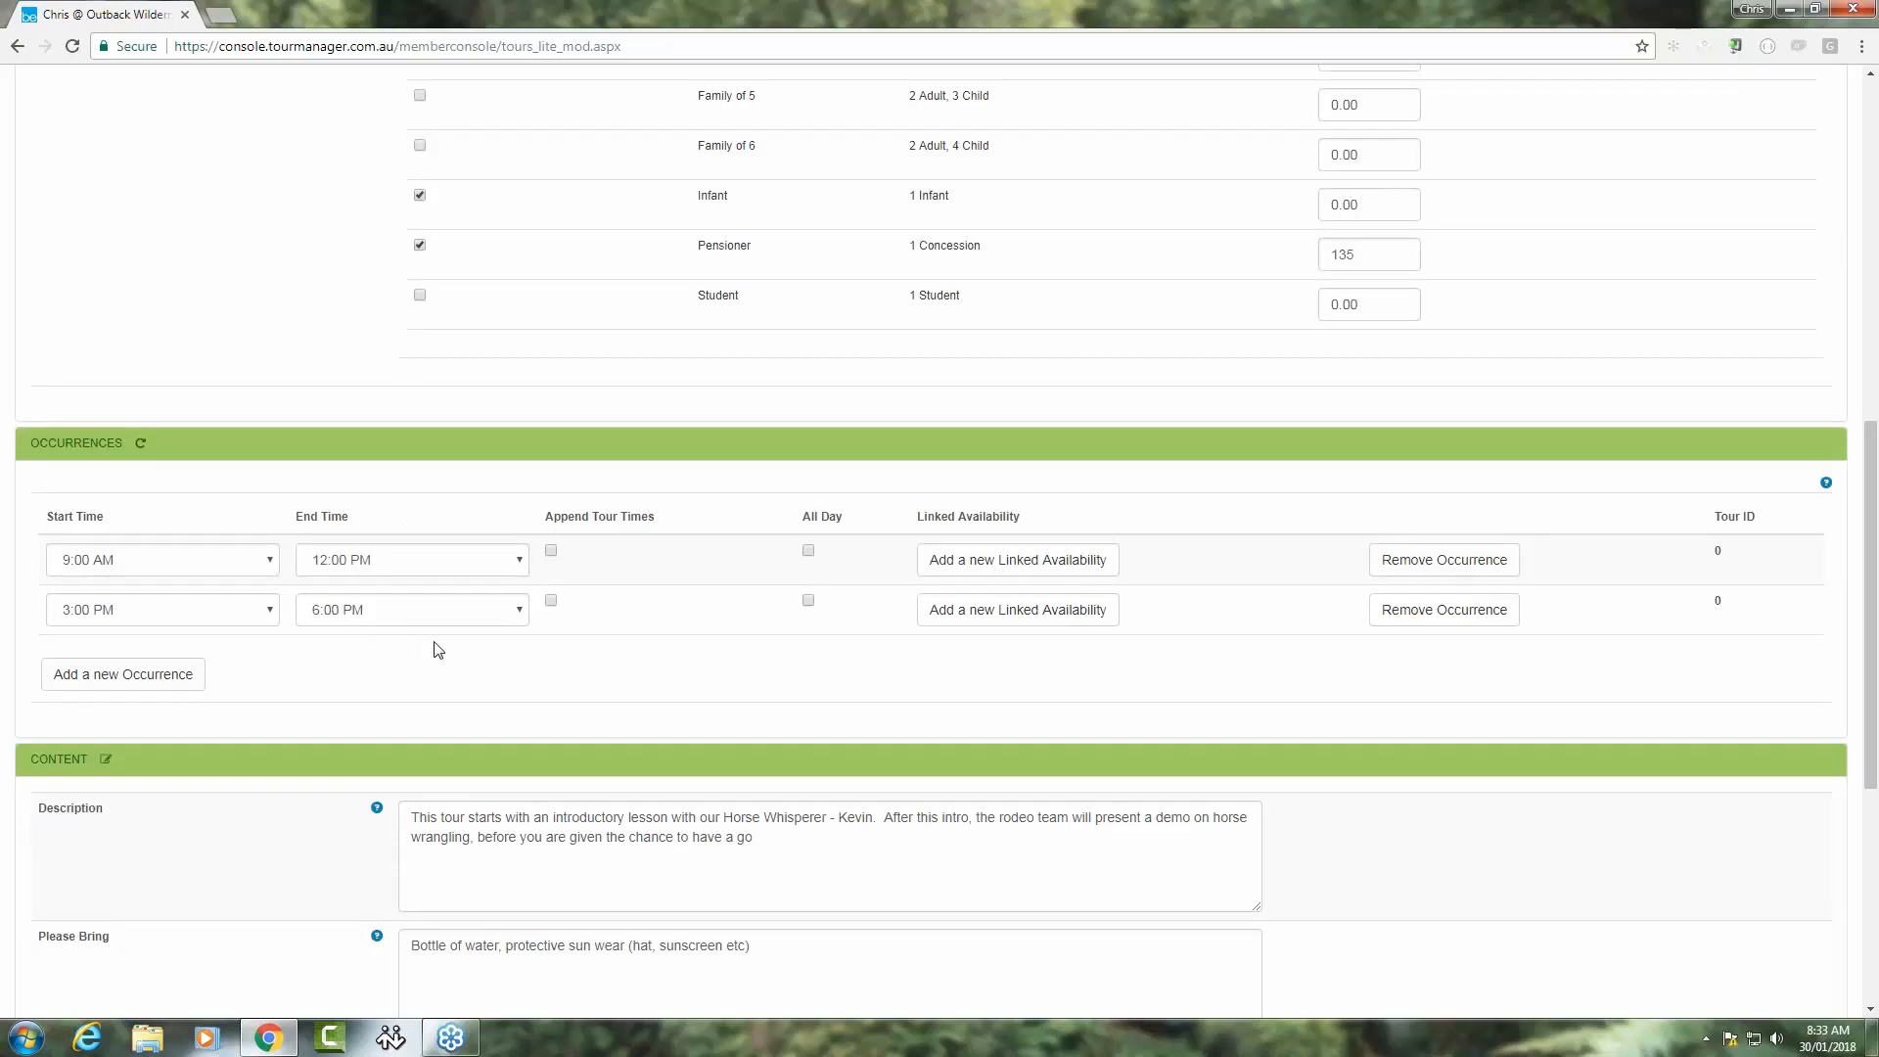
scroll(438, 649, up, 4)
scroll(437, 649, up, 4)
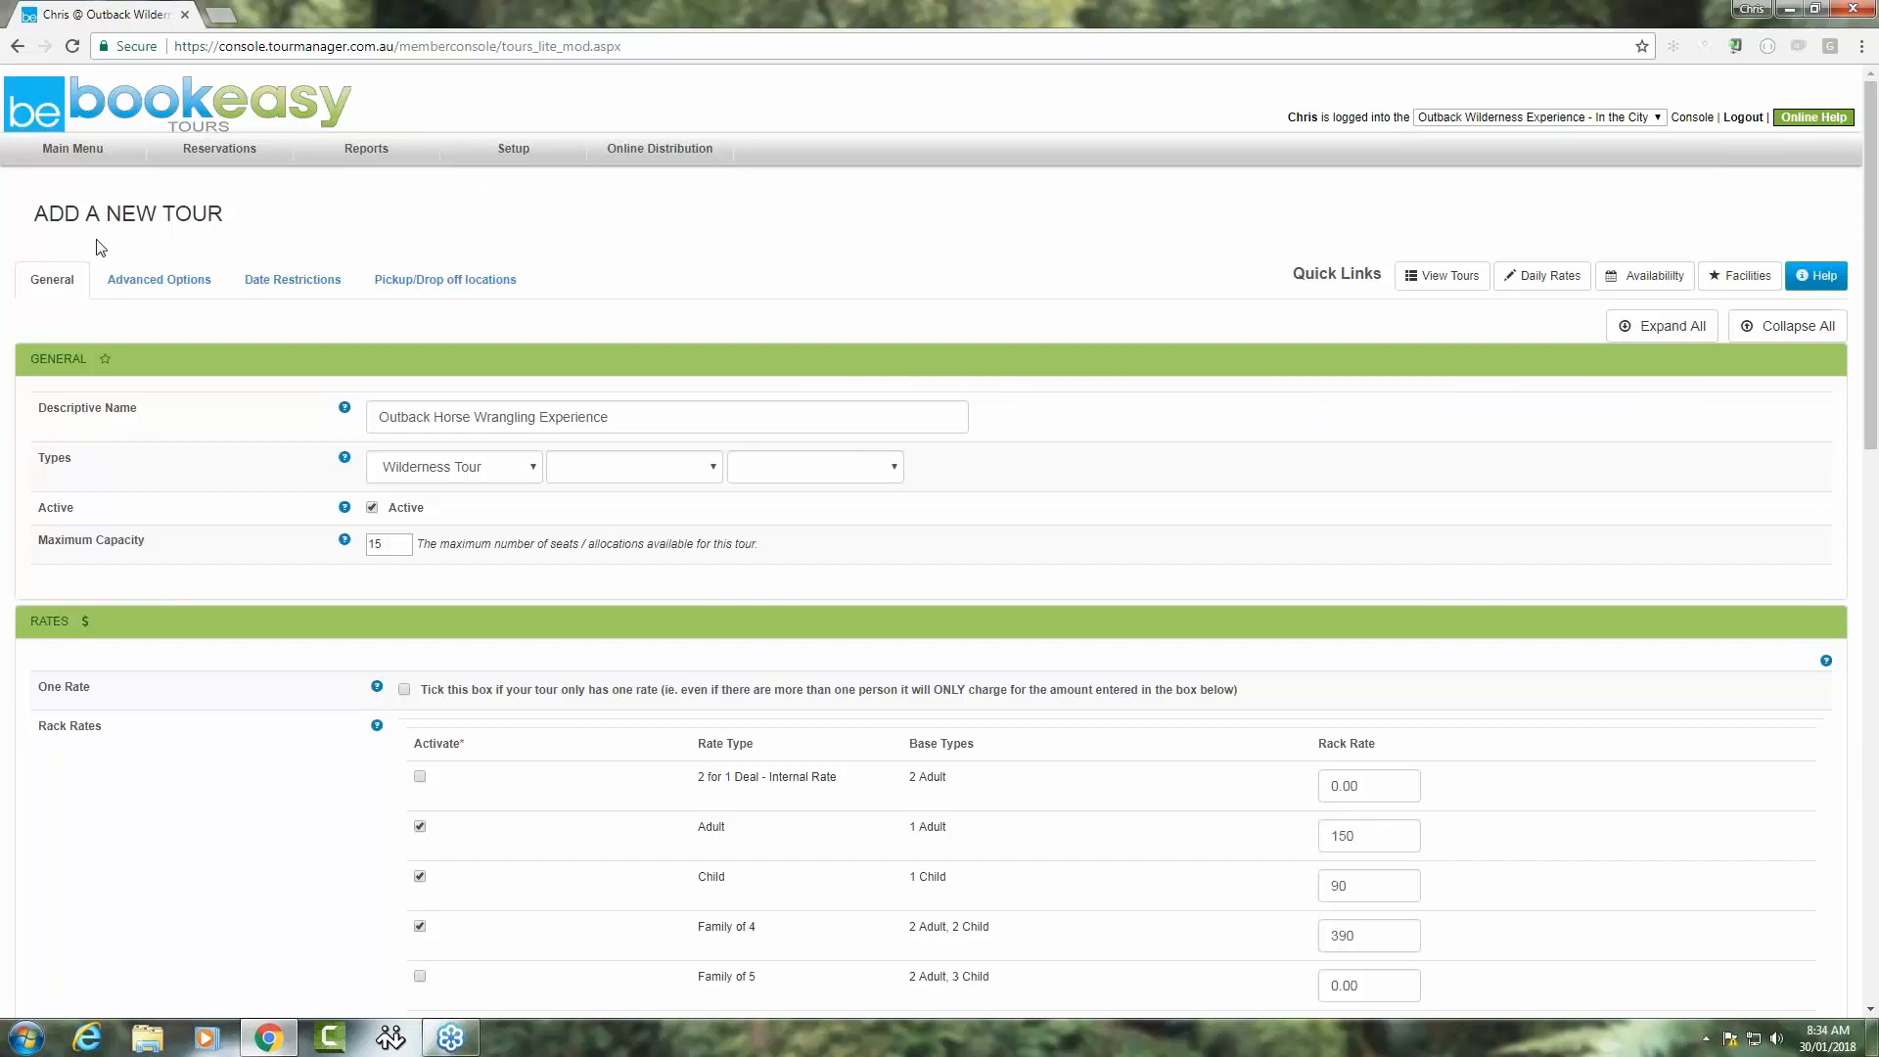
click(156, 291)
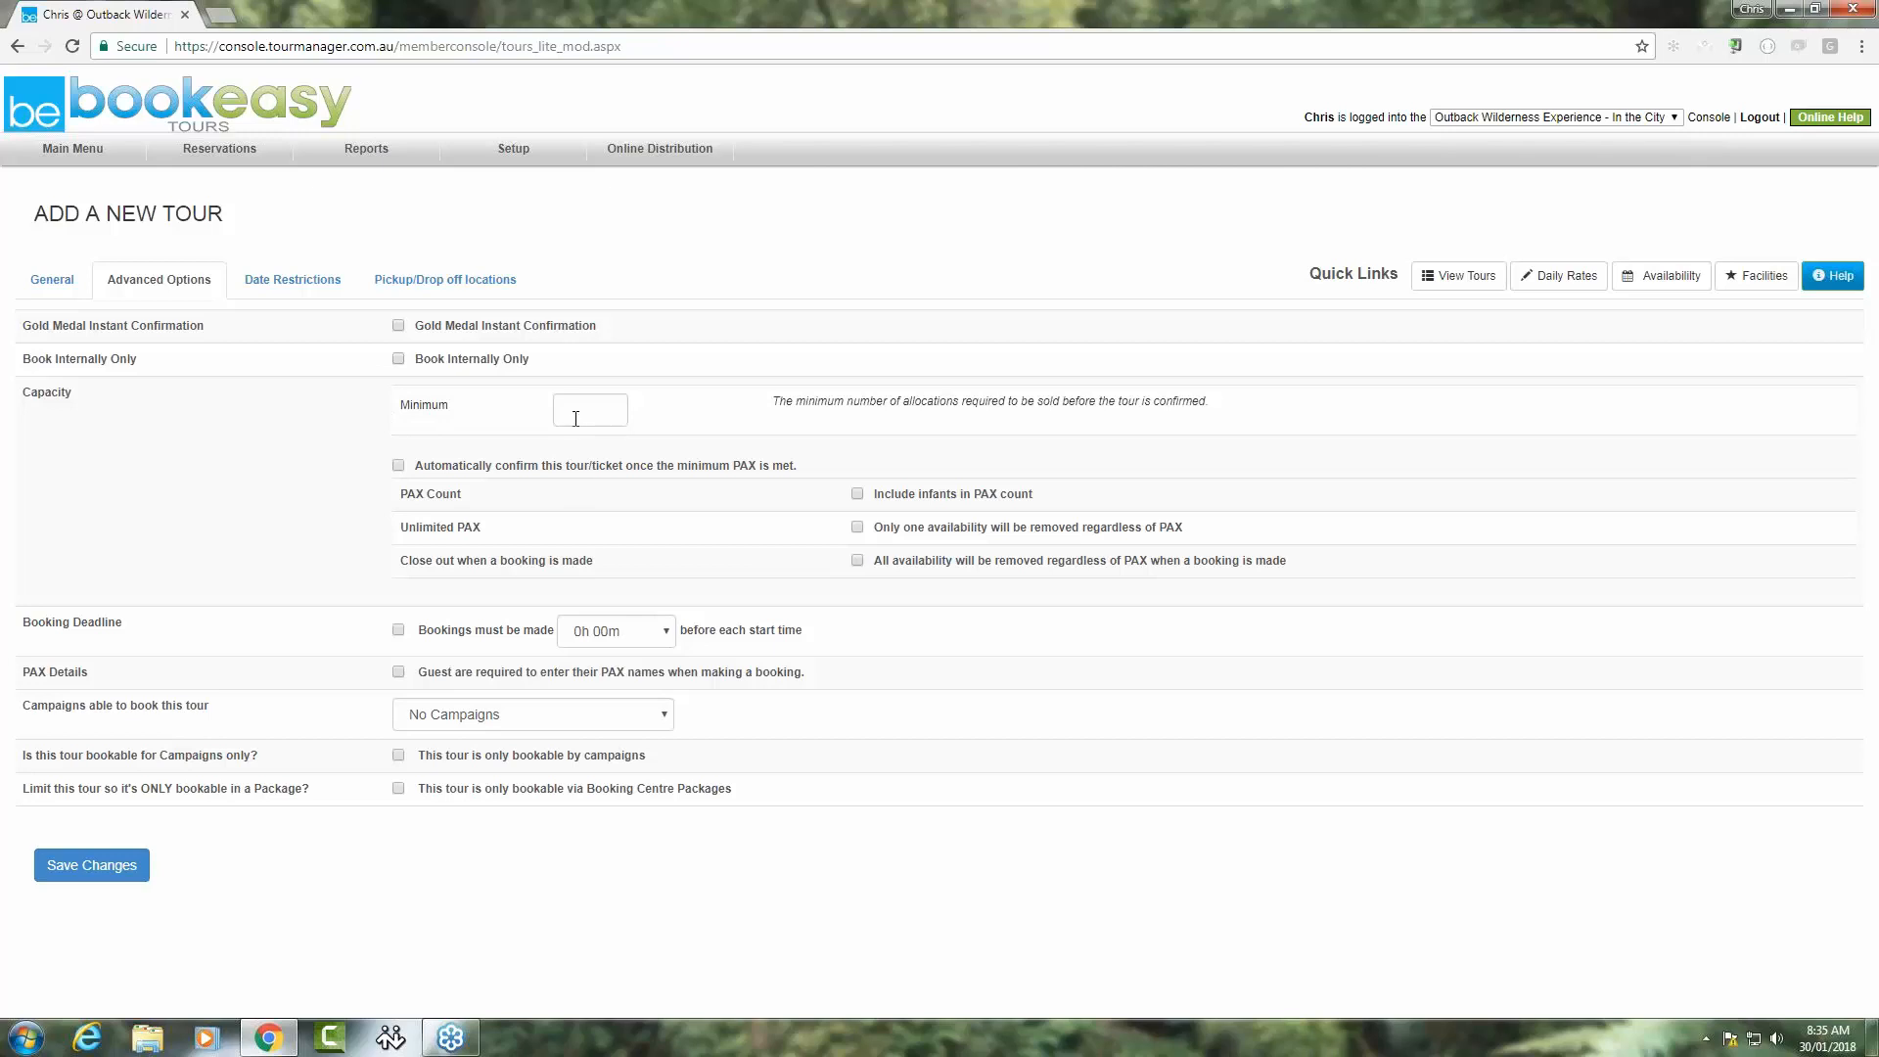
click(859, 496)
click(512, 635)
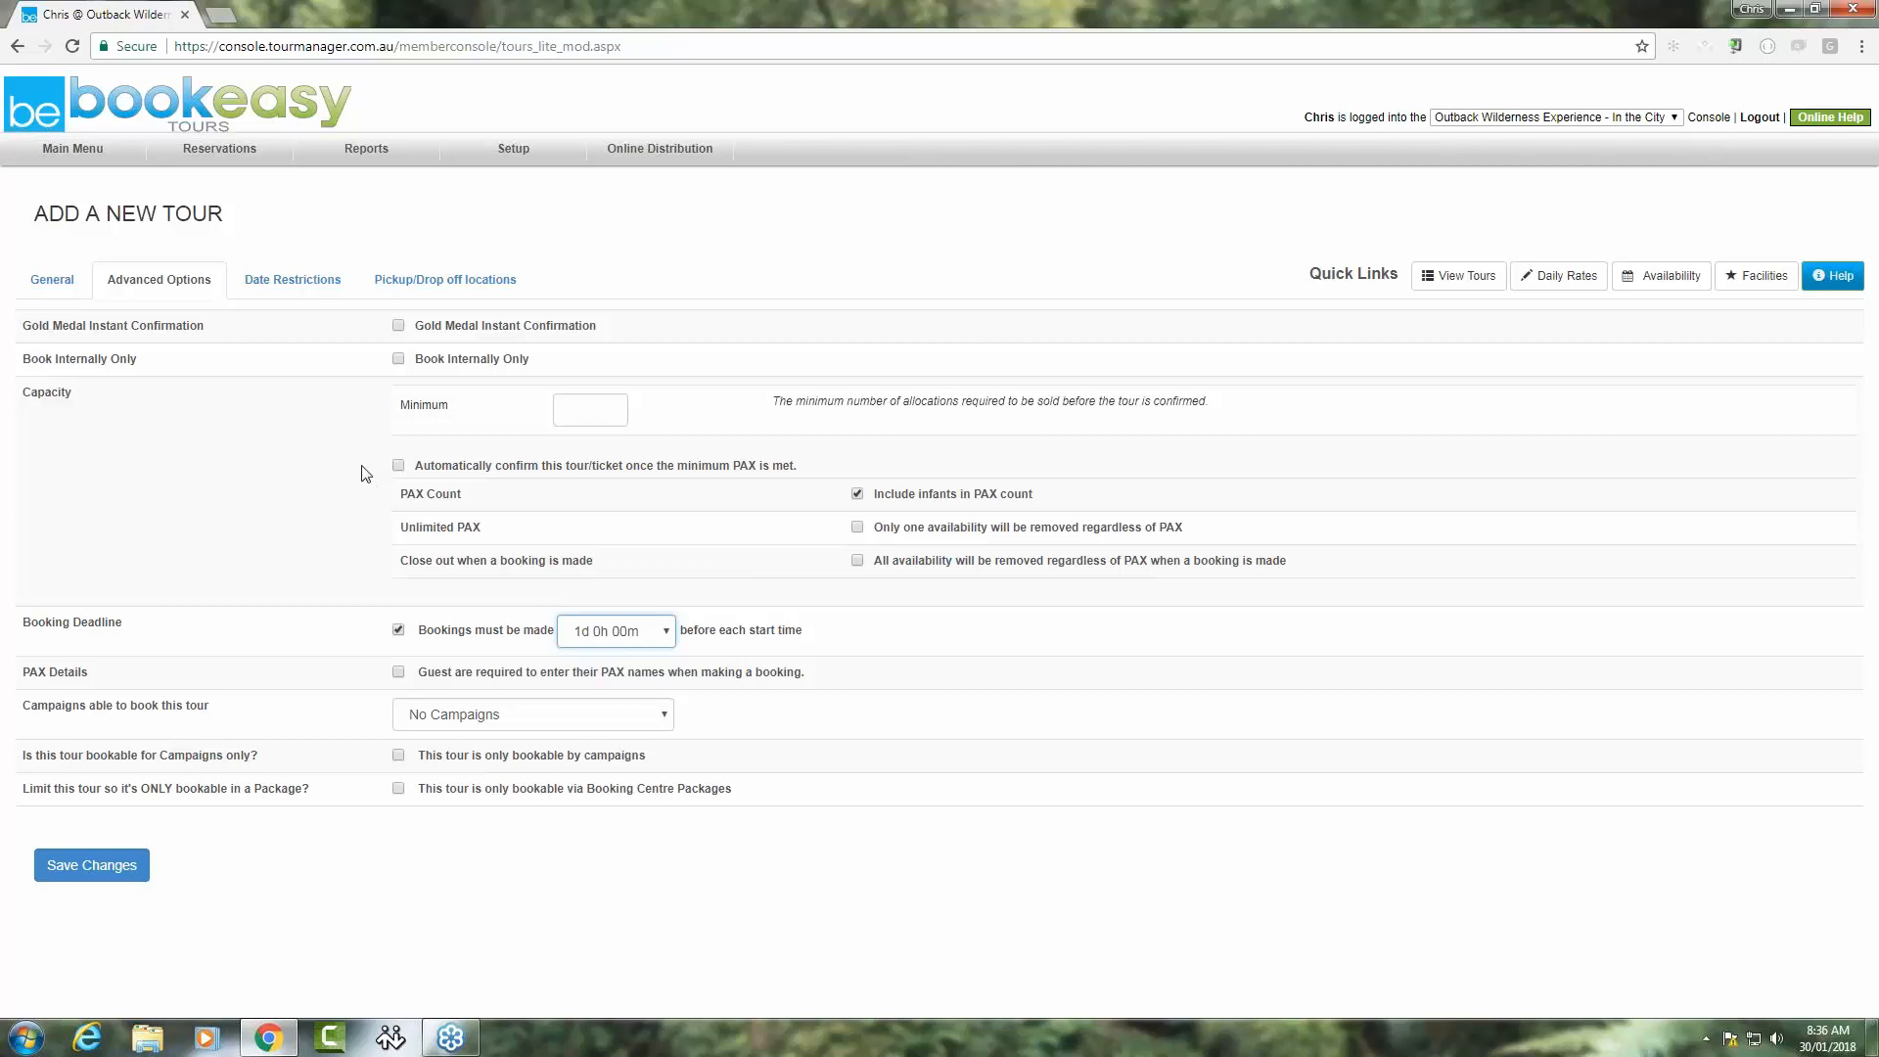
End the available date range on 31/12/2018, exclude Monday from the available days, and save the tour.
click(270, 282)
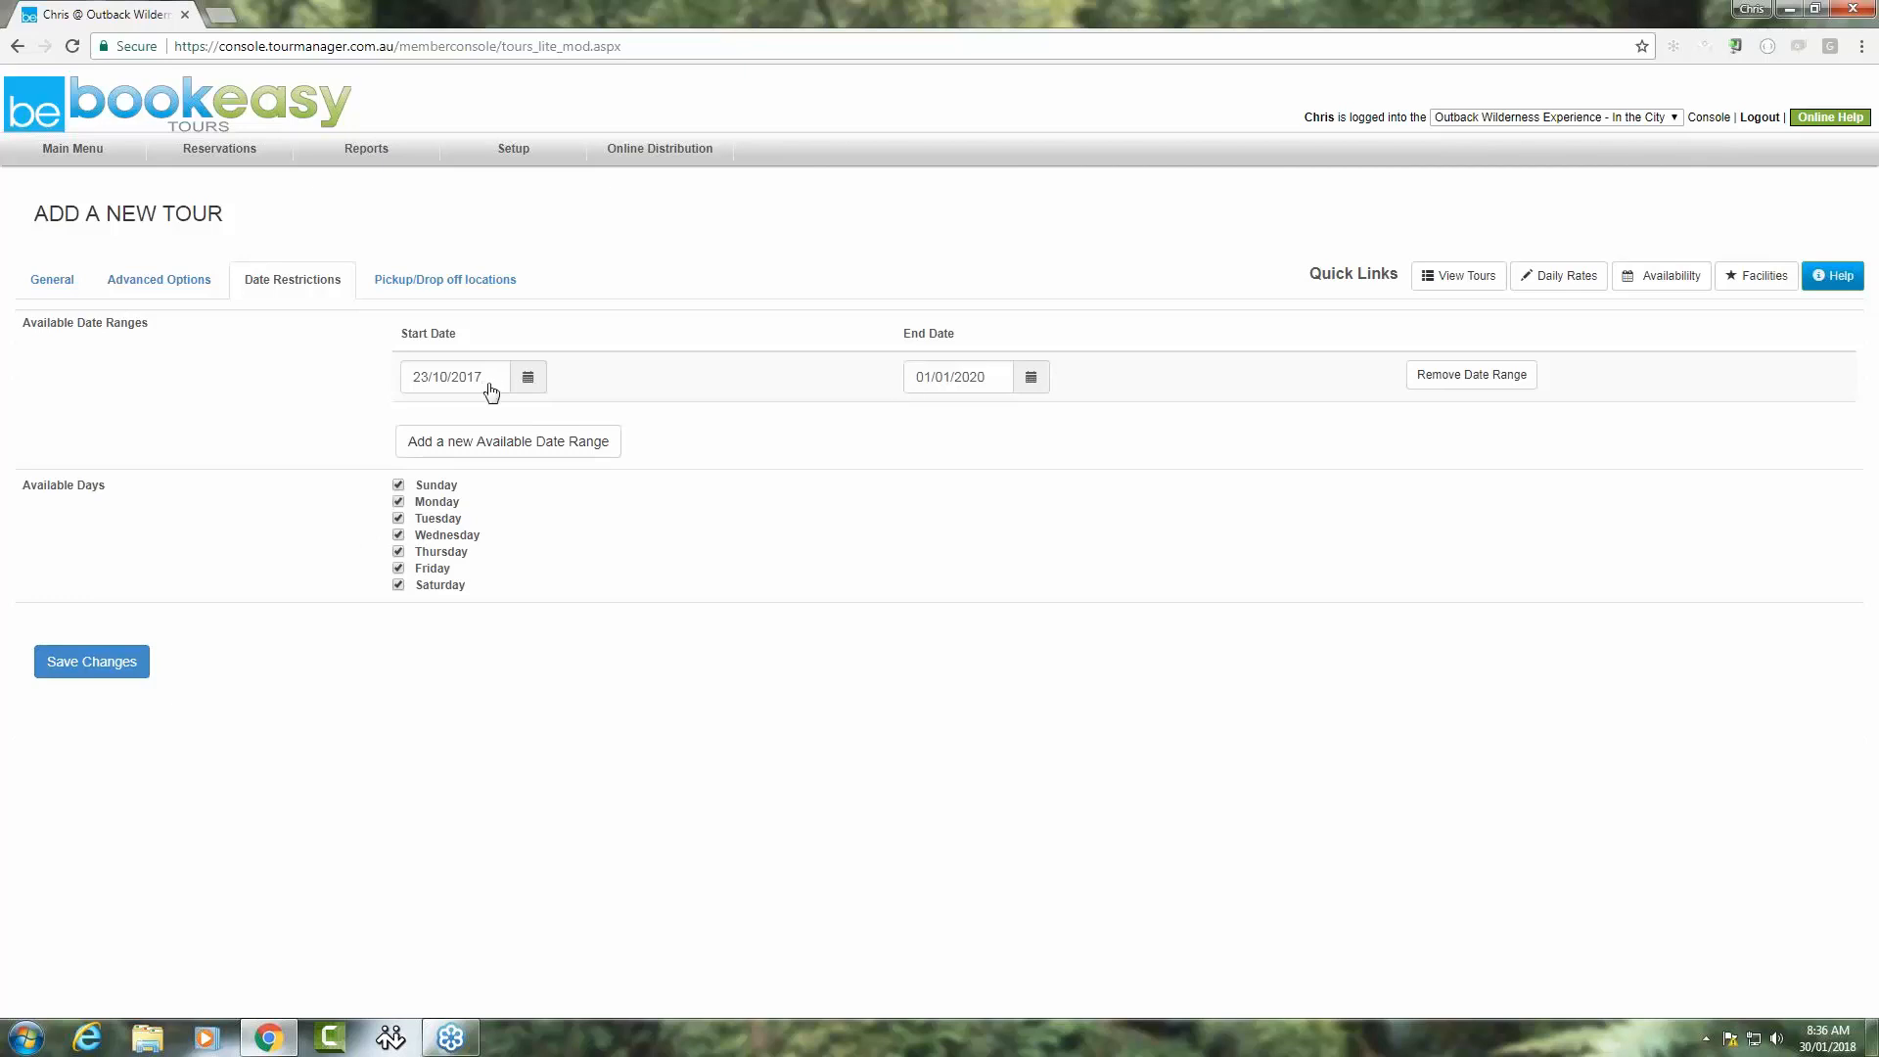
click(1010, 382)
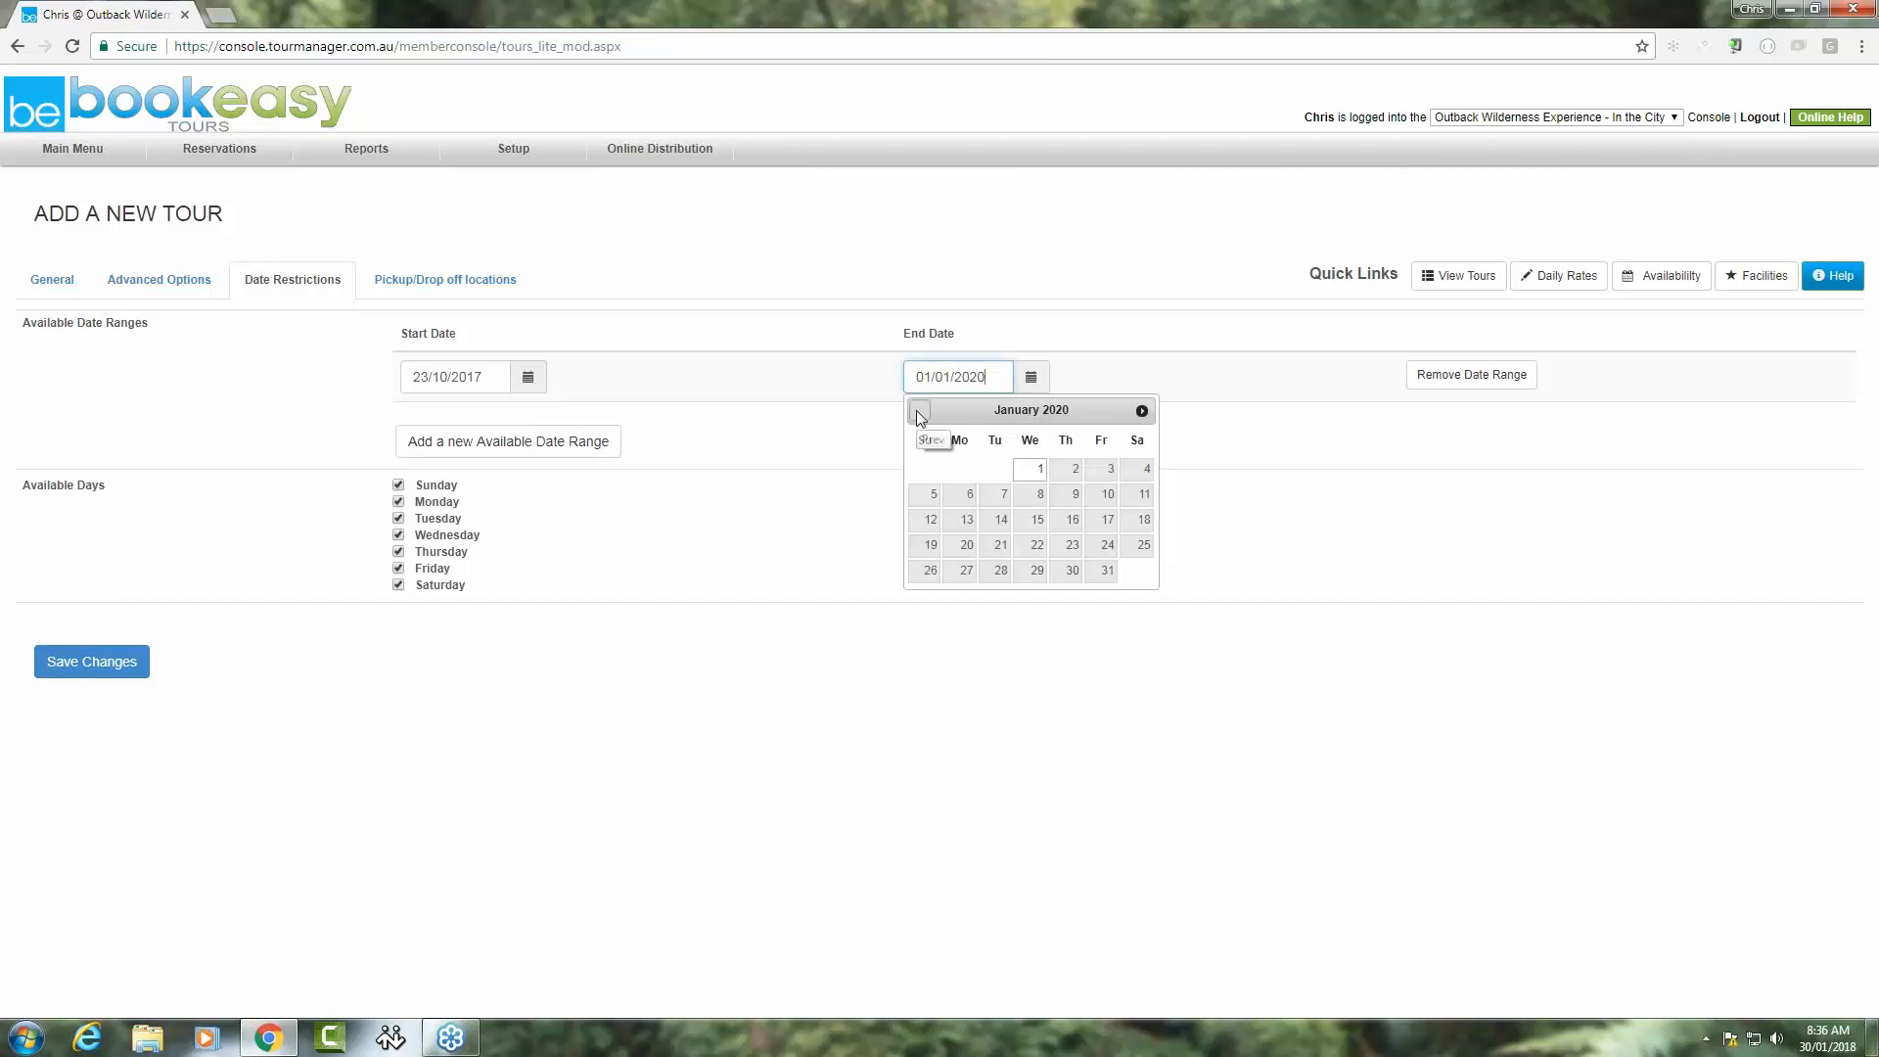
drag(993, 381, 897, 375)
text(31/12/2018)
click(738, 386)
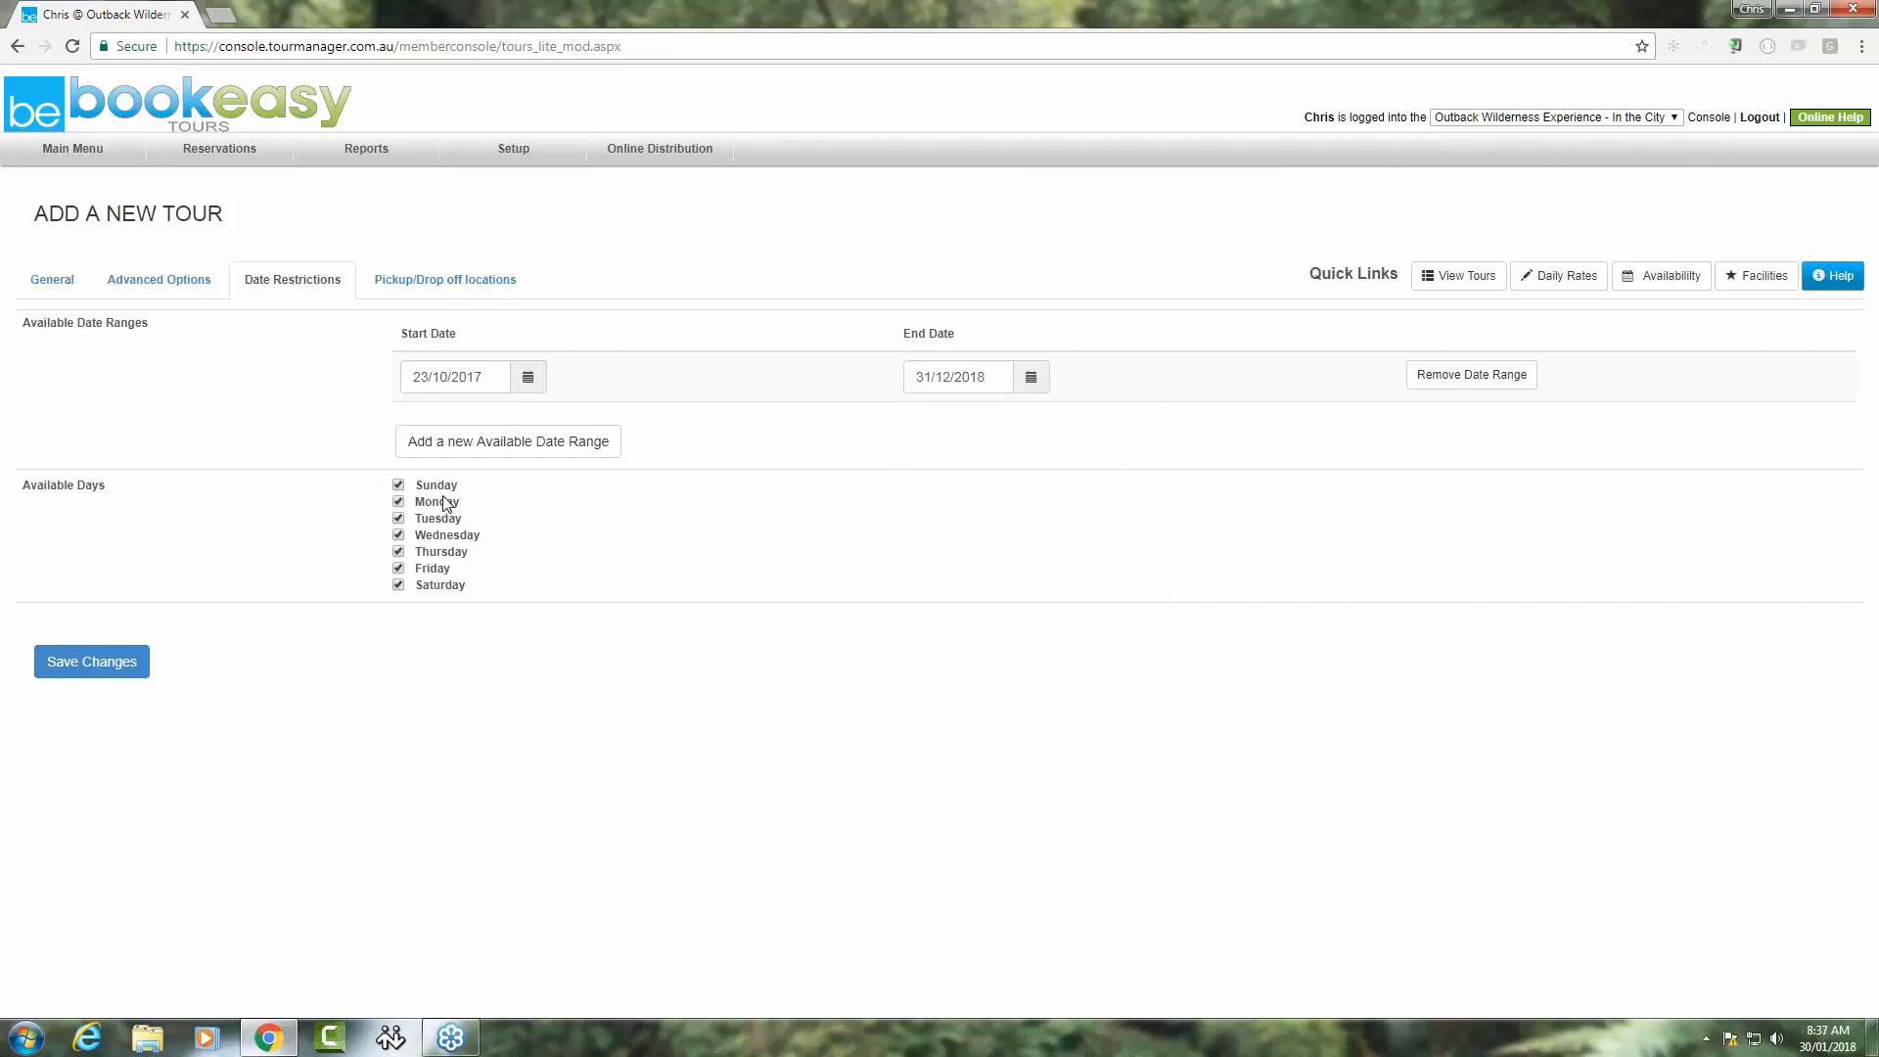
click(399, 501)
click(106, 668)
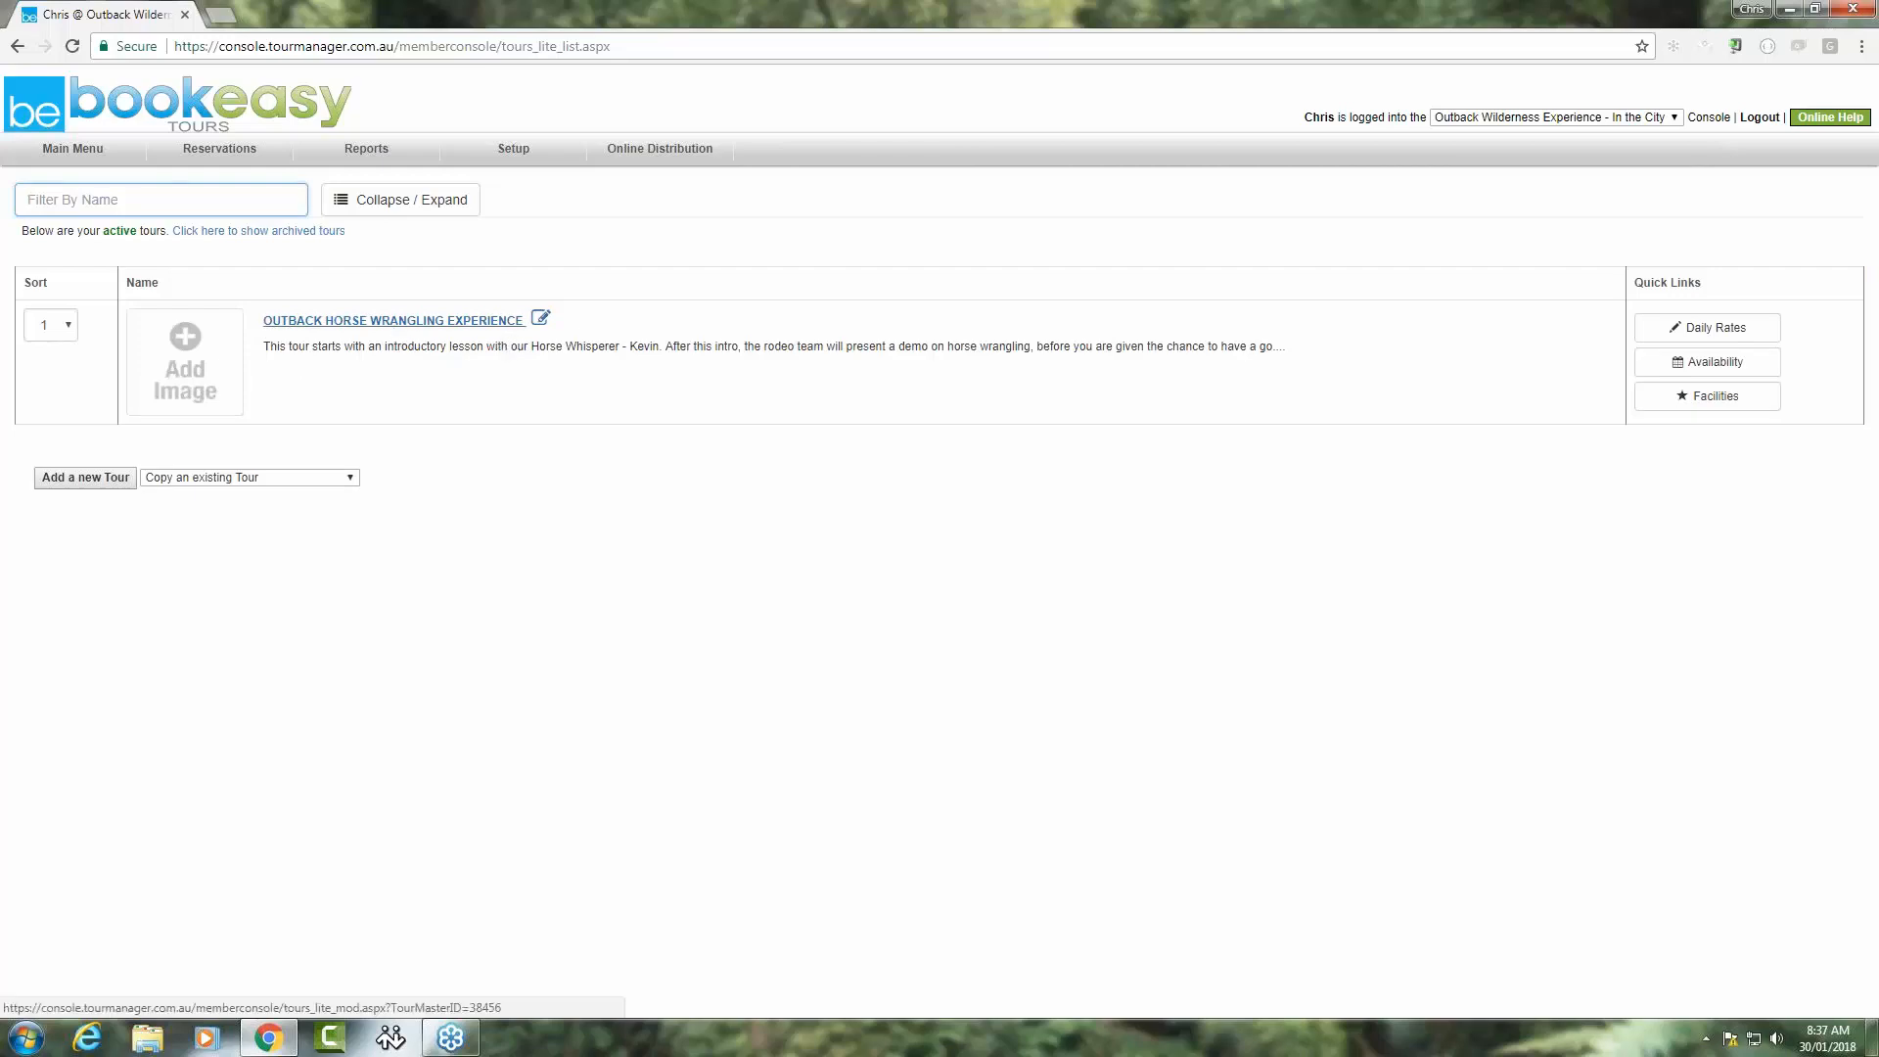
Copy the existing Outback Horse Wrangling Experience tour and name the copy Sunset Horse Whispering and Picnic.
click(391, 321)
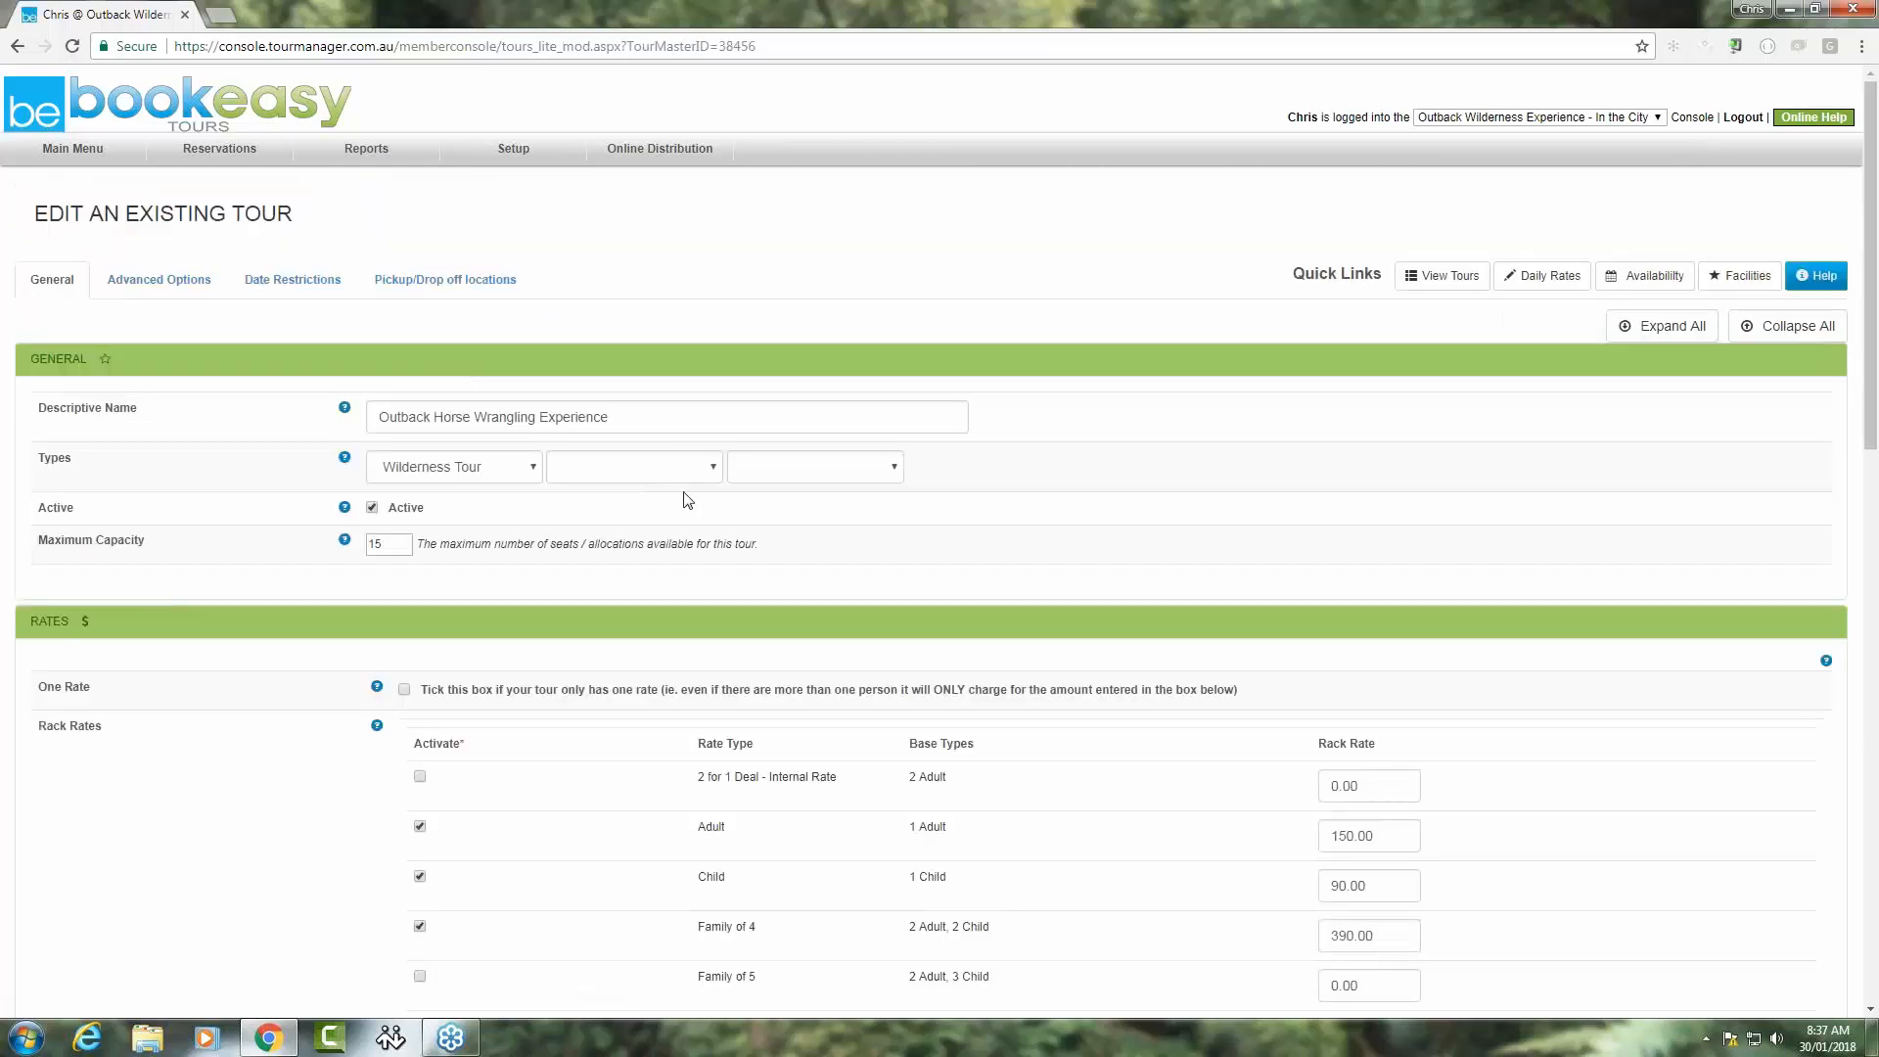
scroll(687, 500, down, 13)
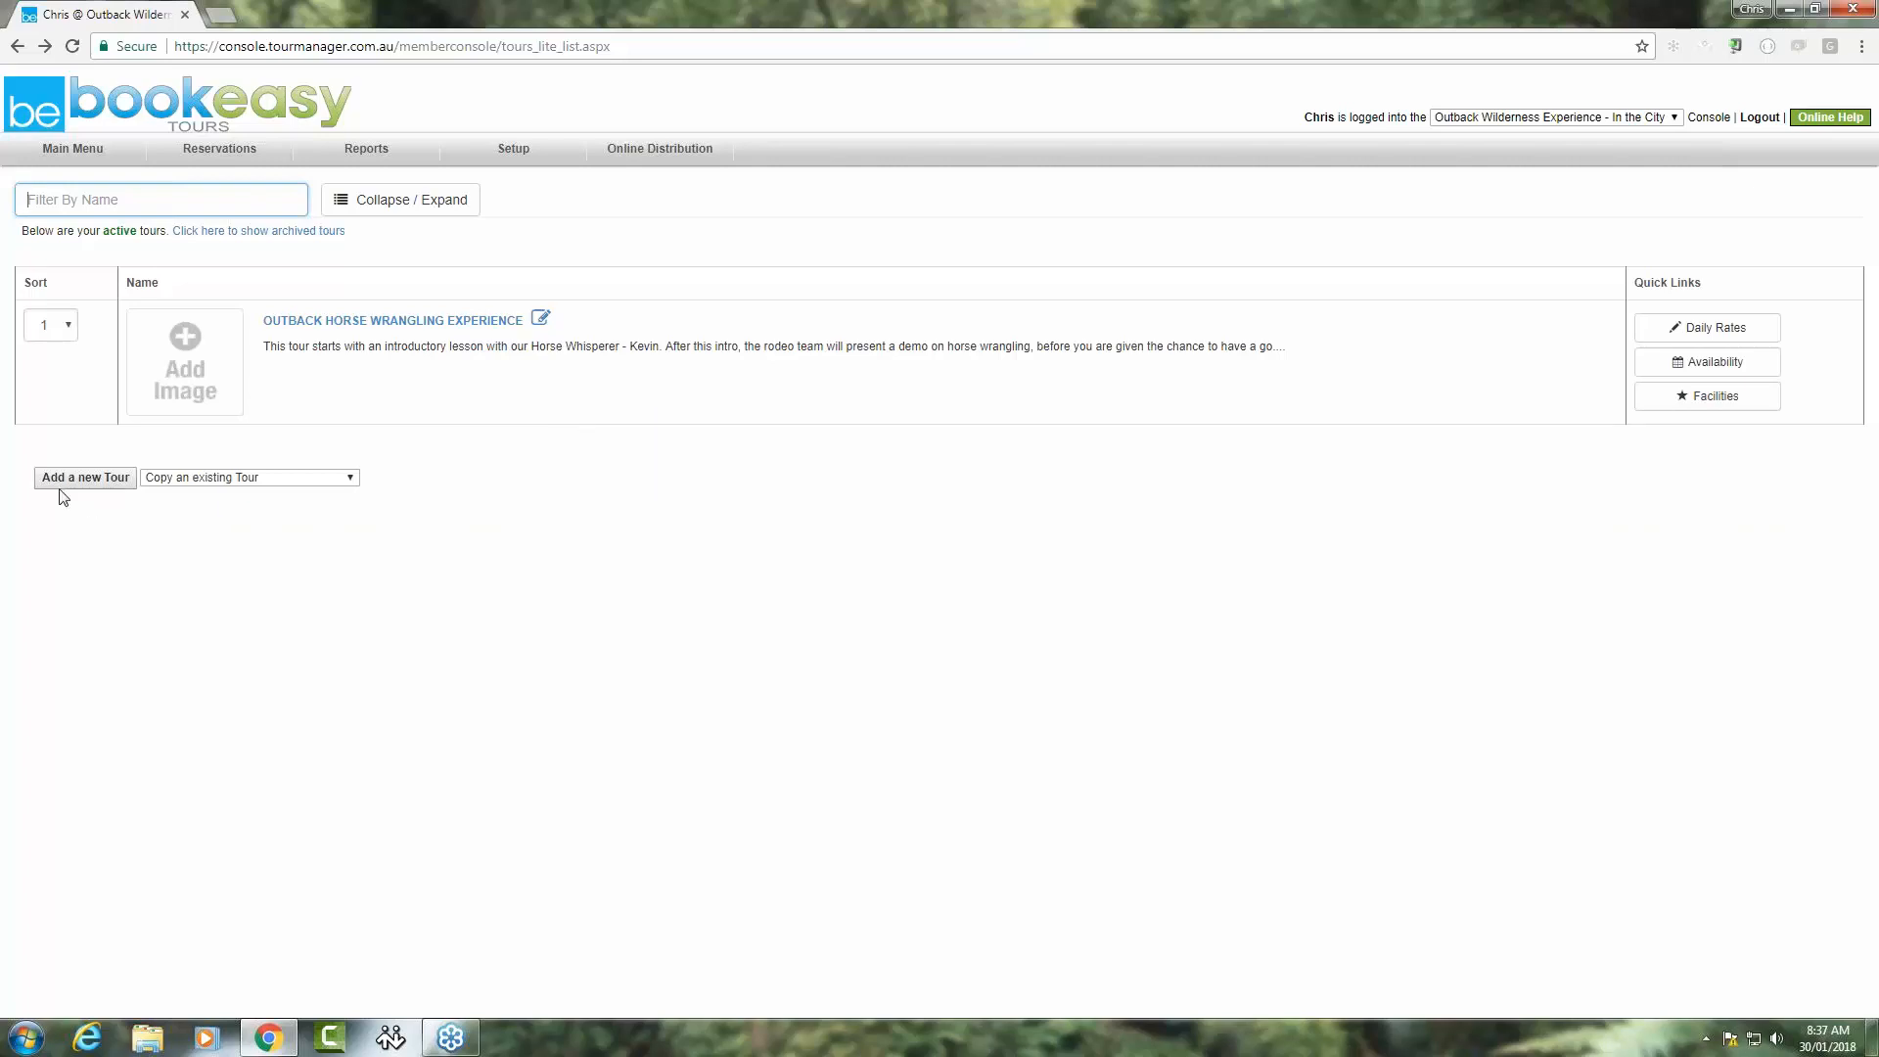
click(182, 477)
click(205, 510)
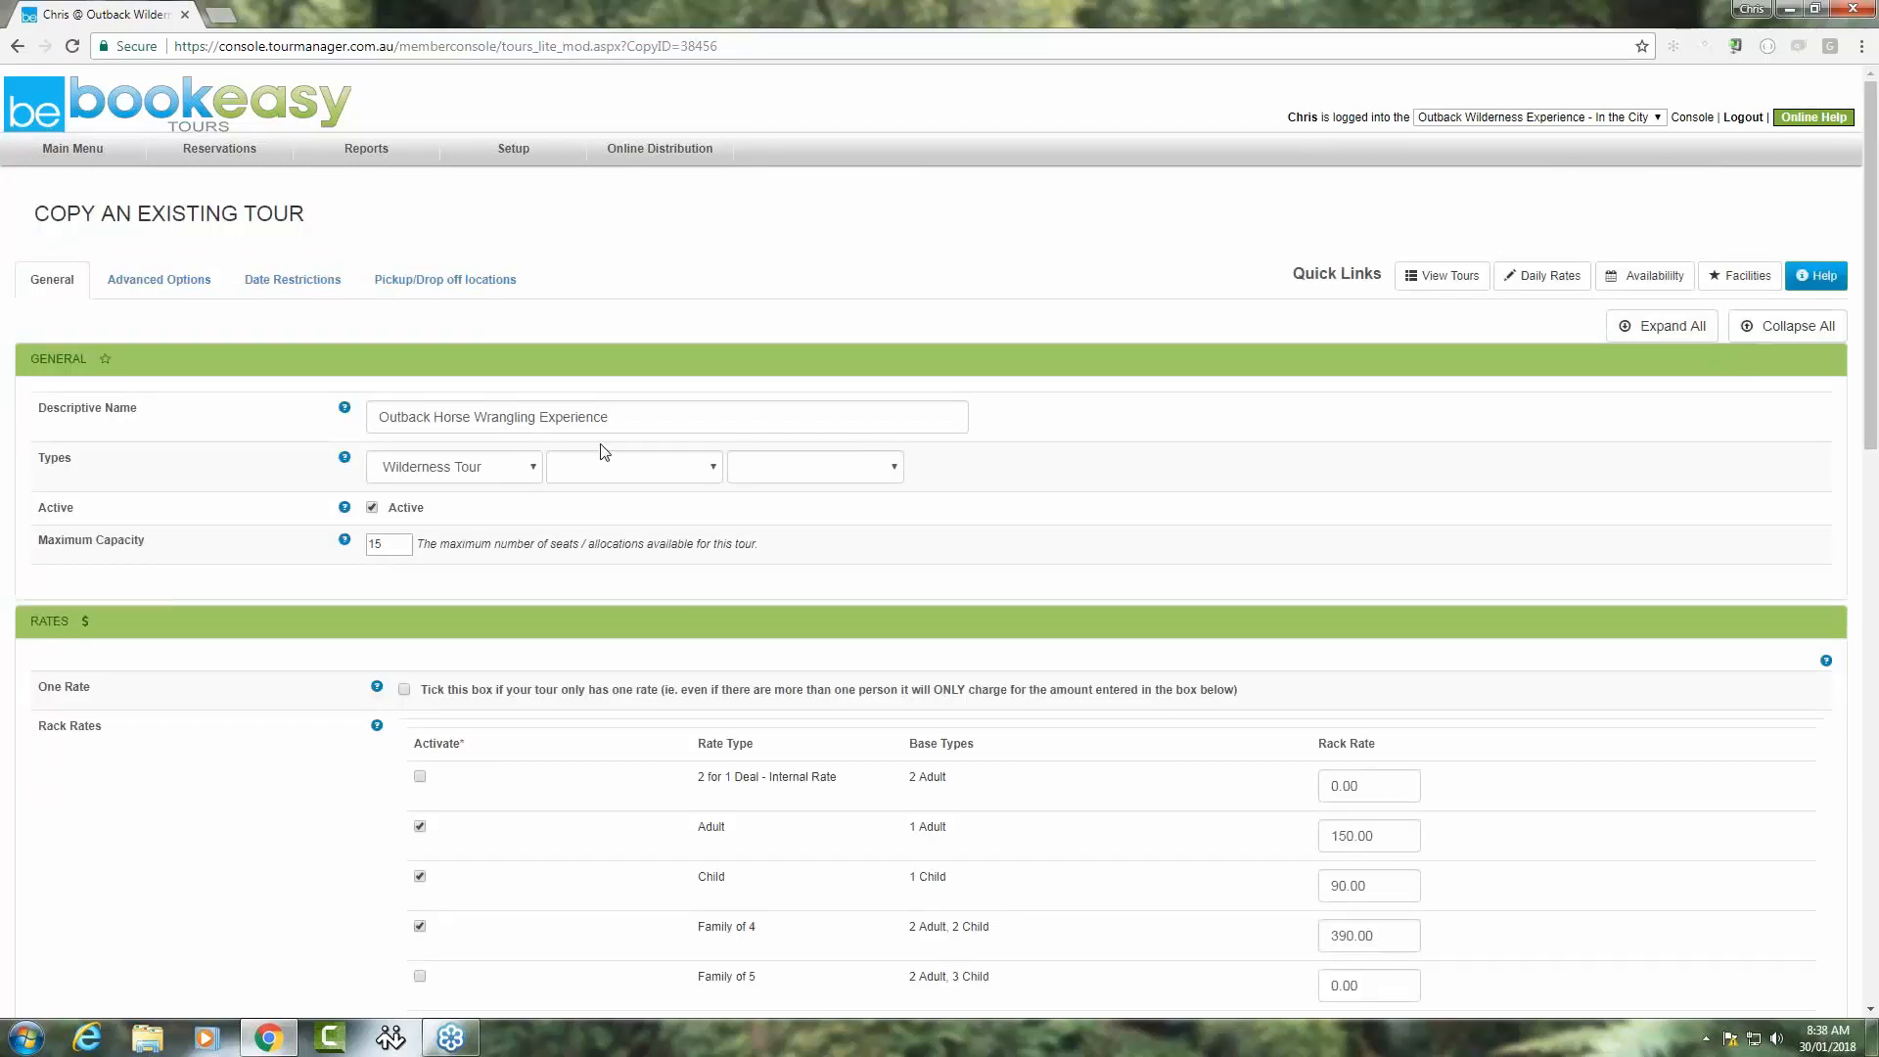
drag(607, 417, 379, 415)
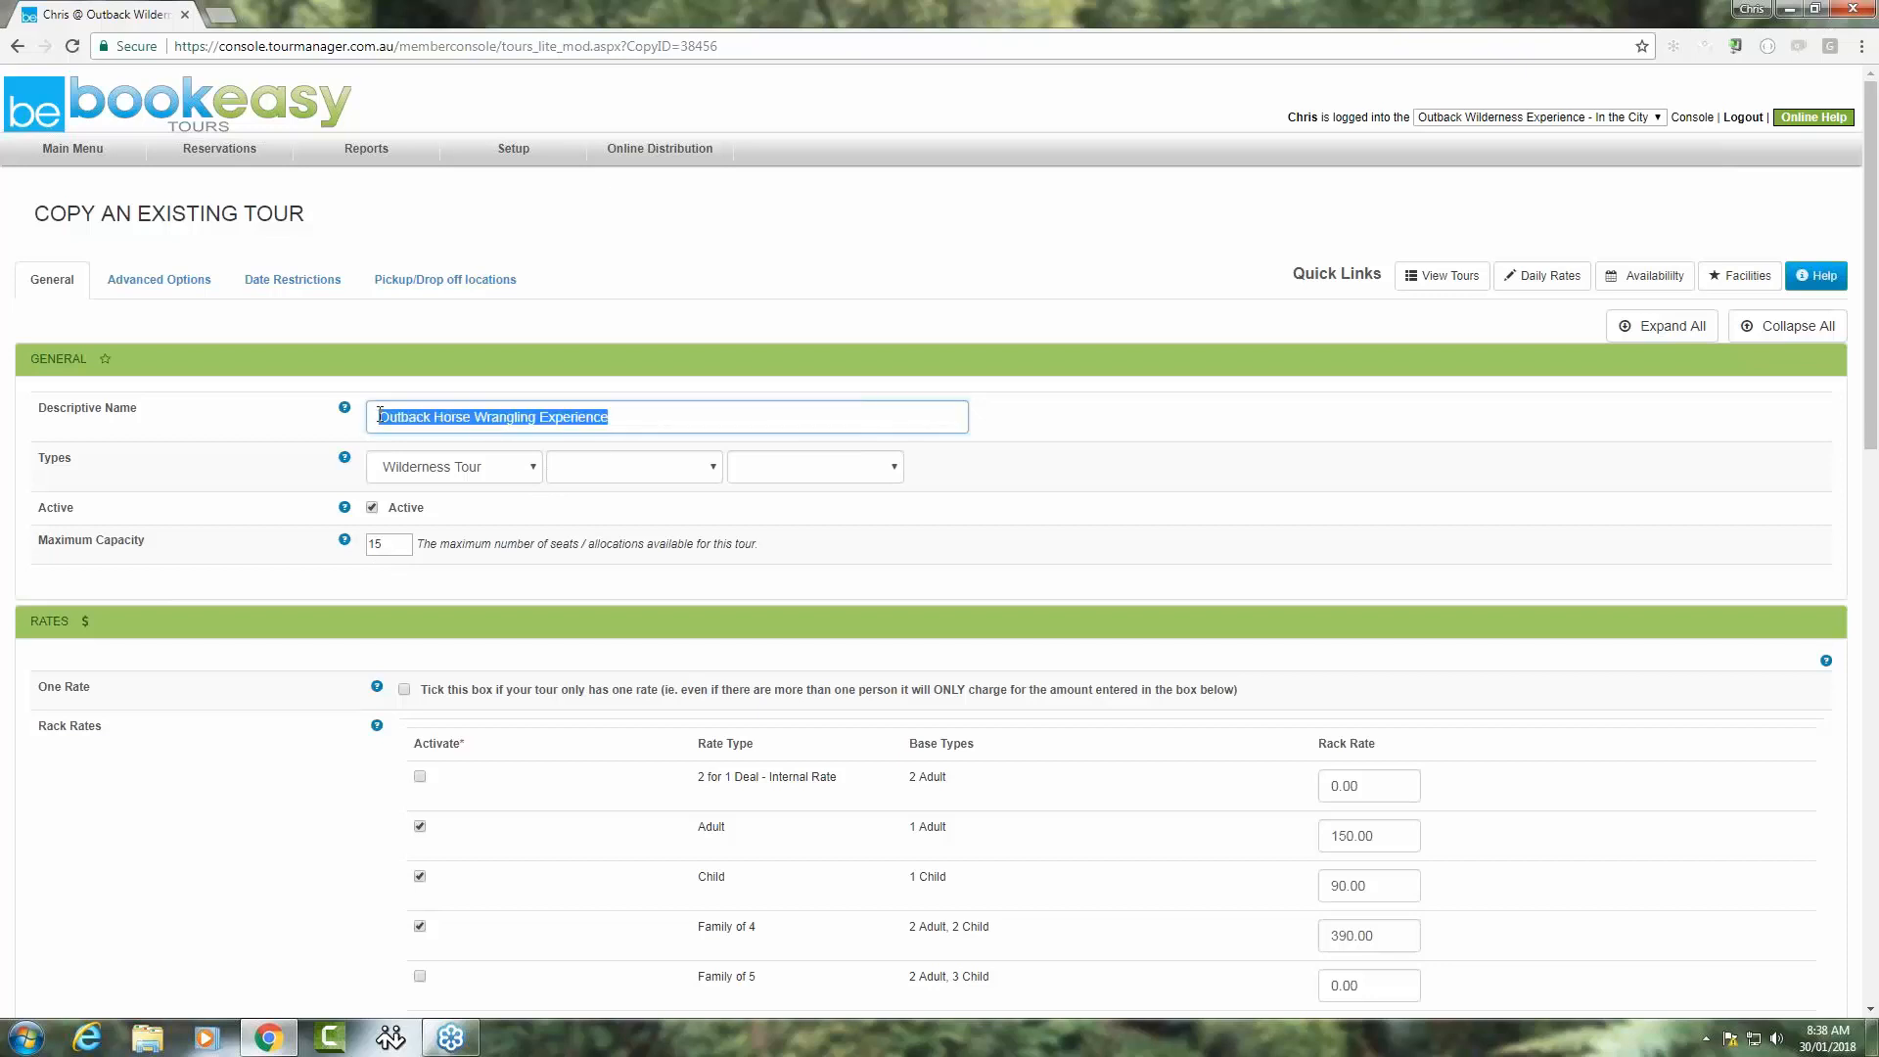
text(Sunset Horse Whispering and Picnic)
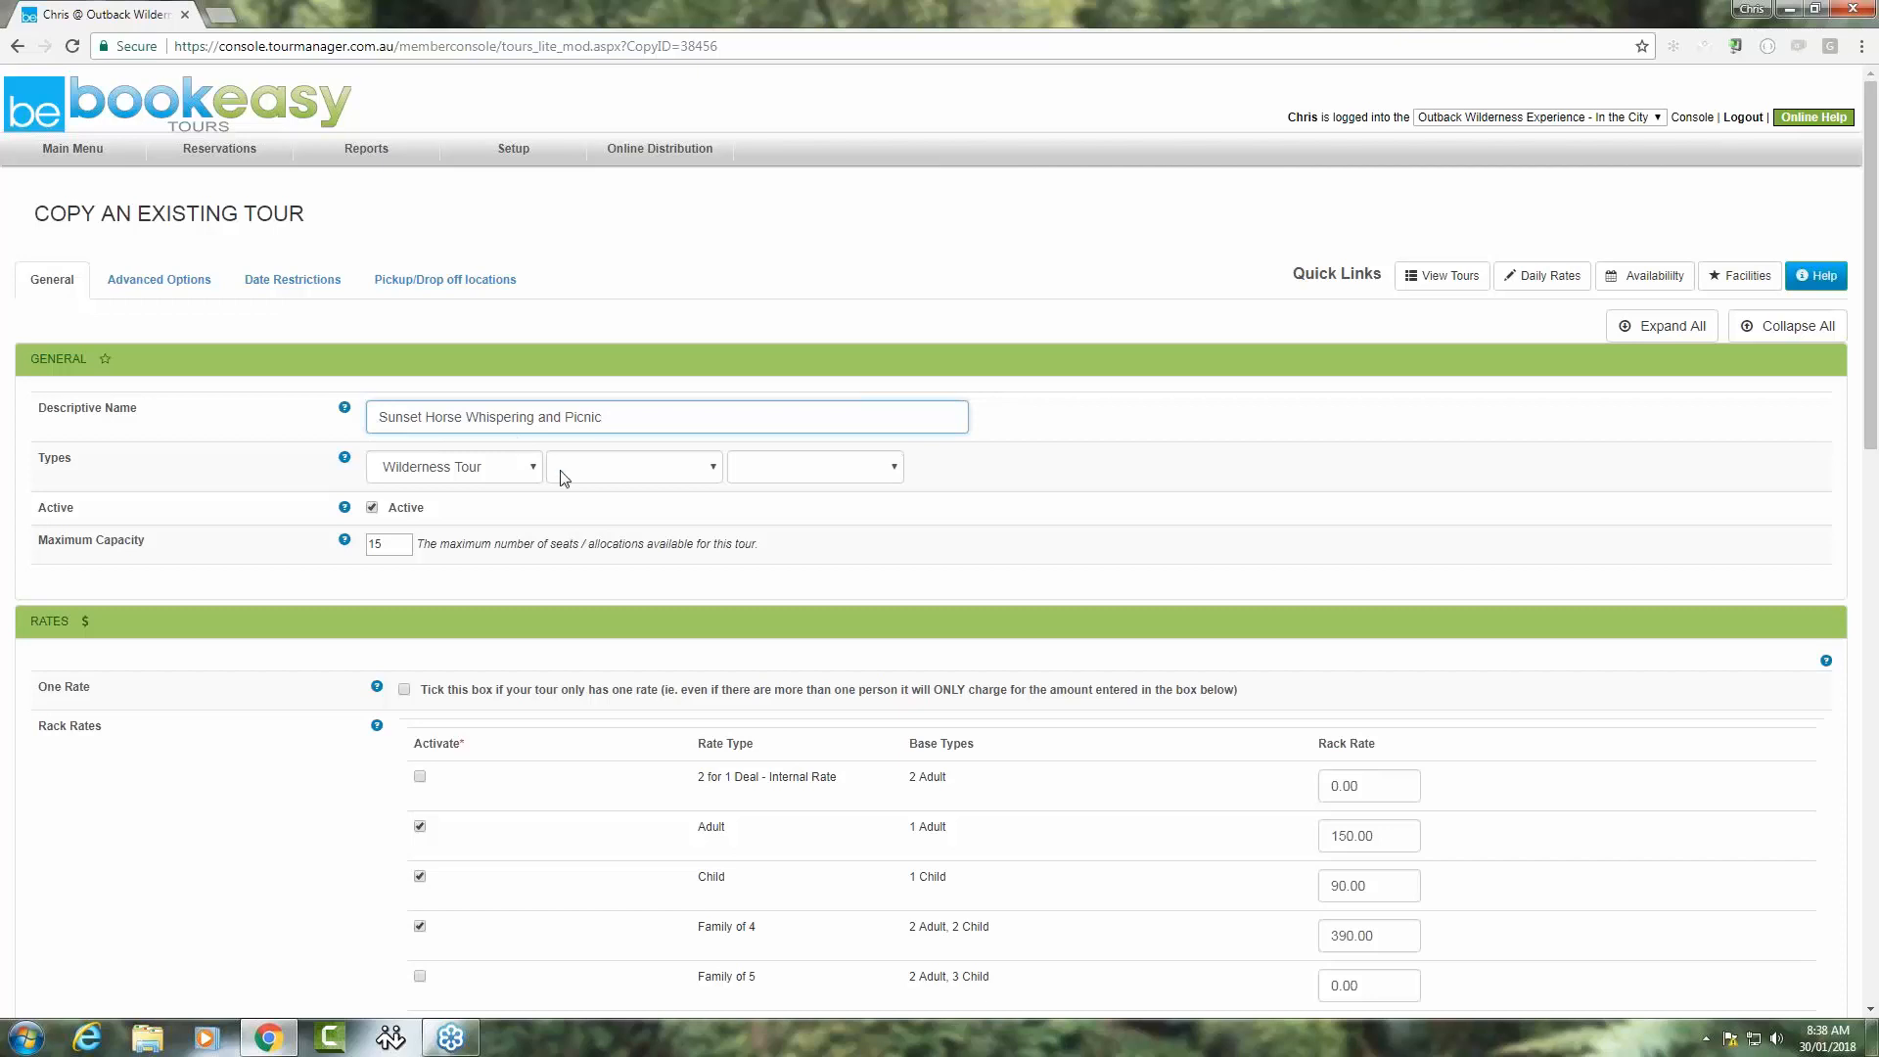
Add Food Tour as the copied tour's second type and set its maximum capacity to 10.
click(718, 474)
click(631, 567)
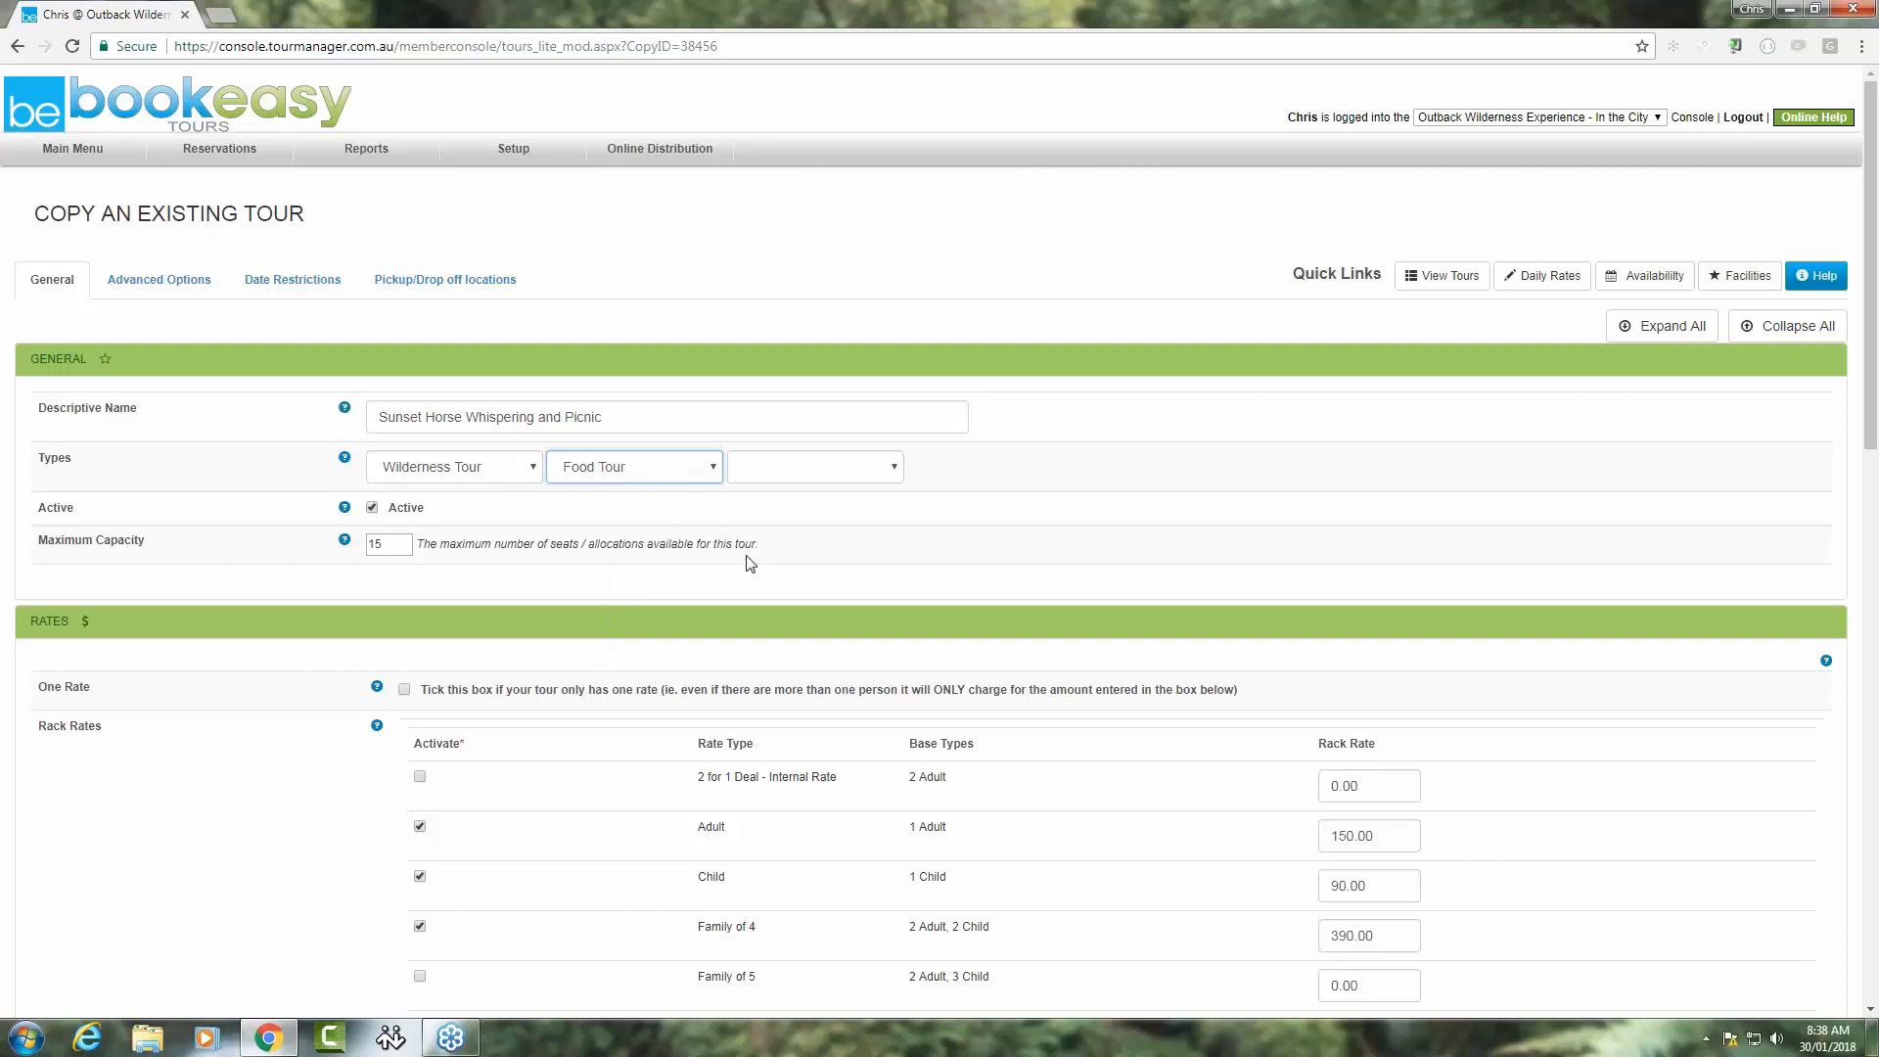
double_click(377, 544)
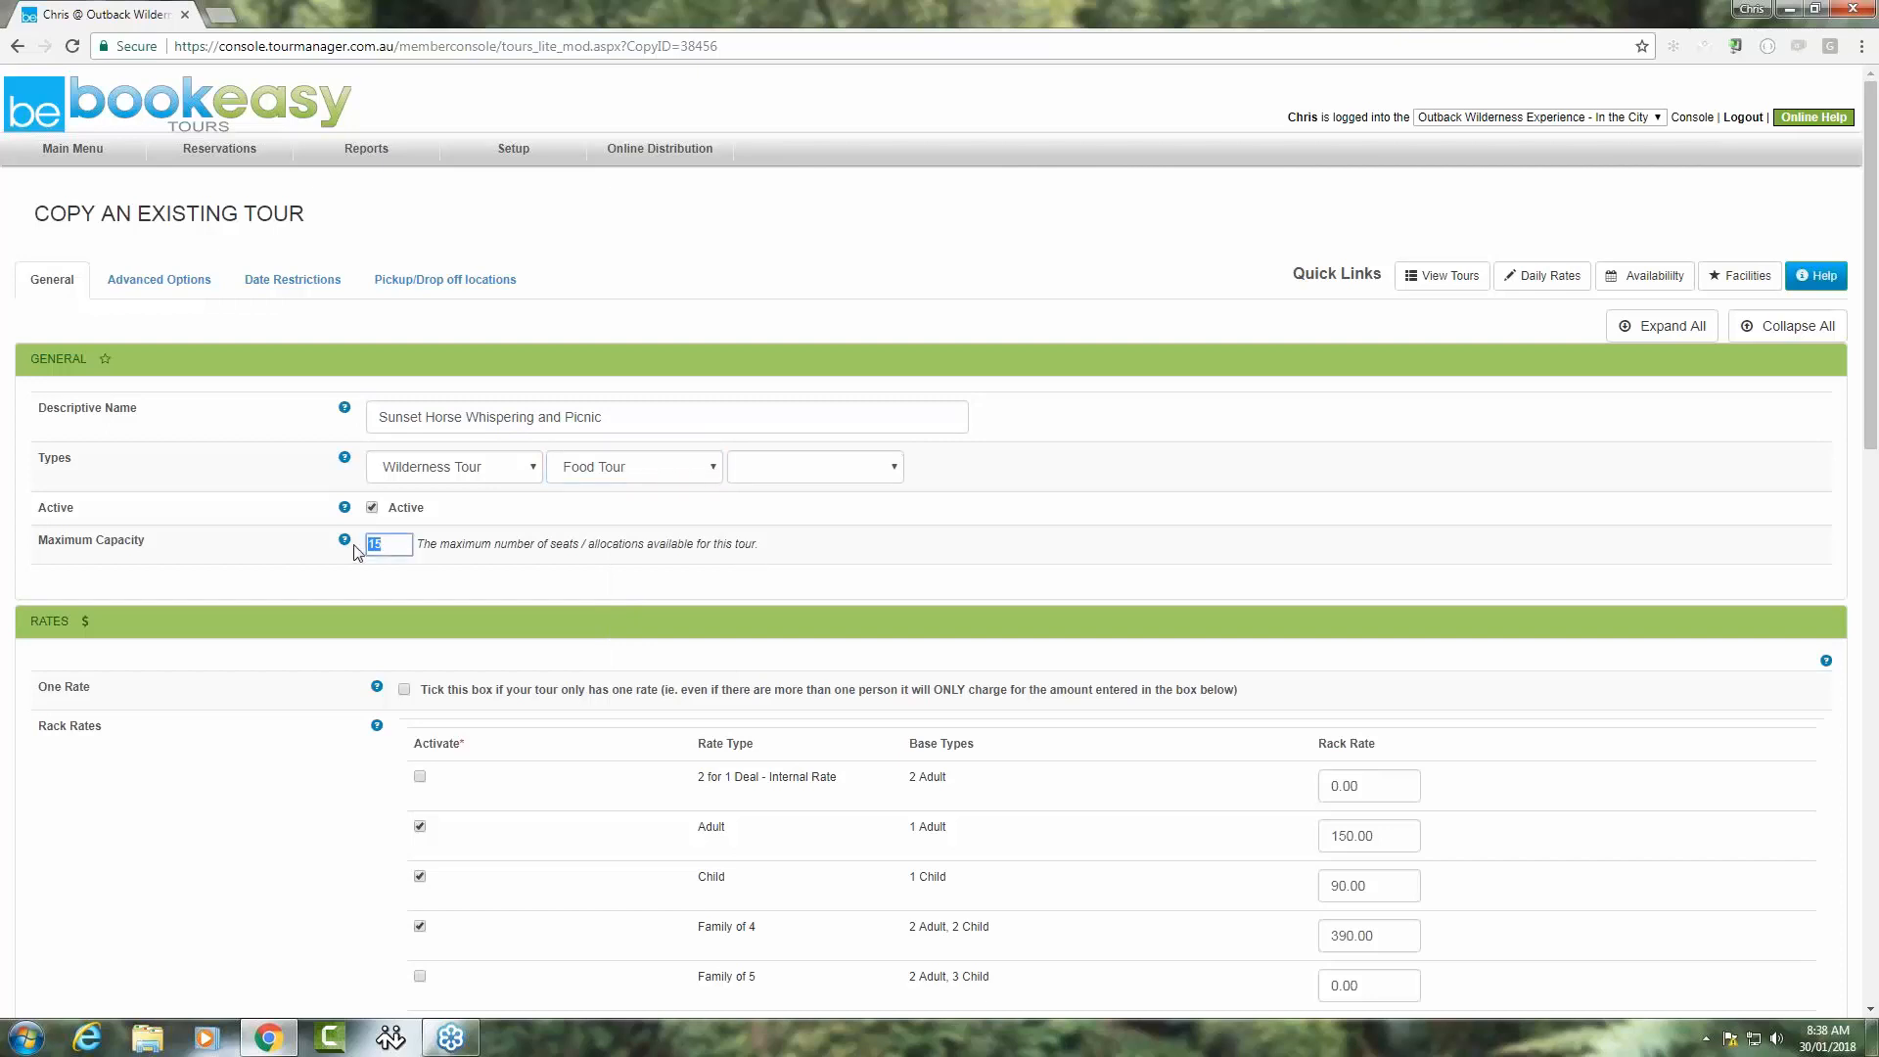
text(10)
Set the rack rates to Adult 200, Child 100 and Pensioner 200, and deactivate the Family of 4 rate.
scroll(490, 582, down, 3)
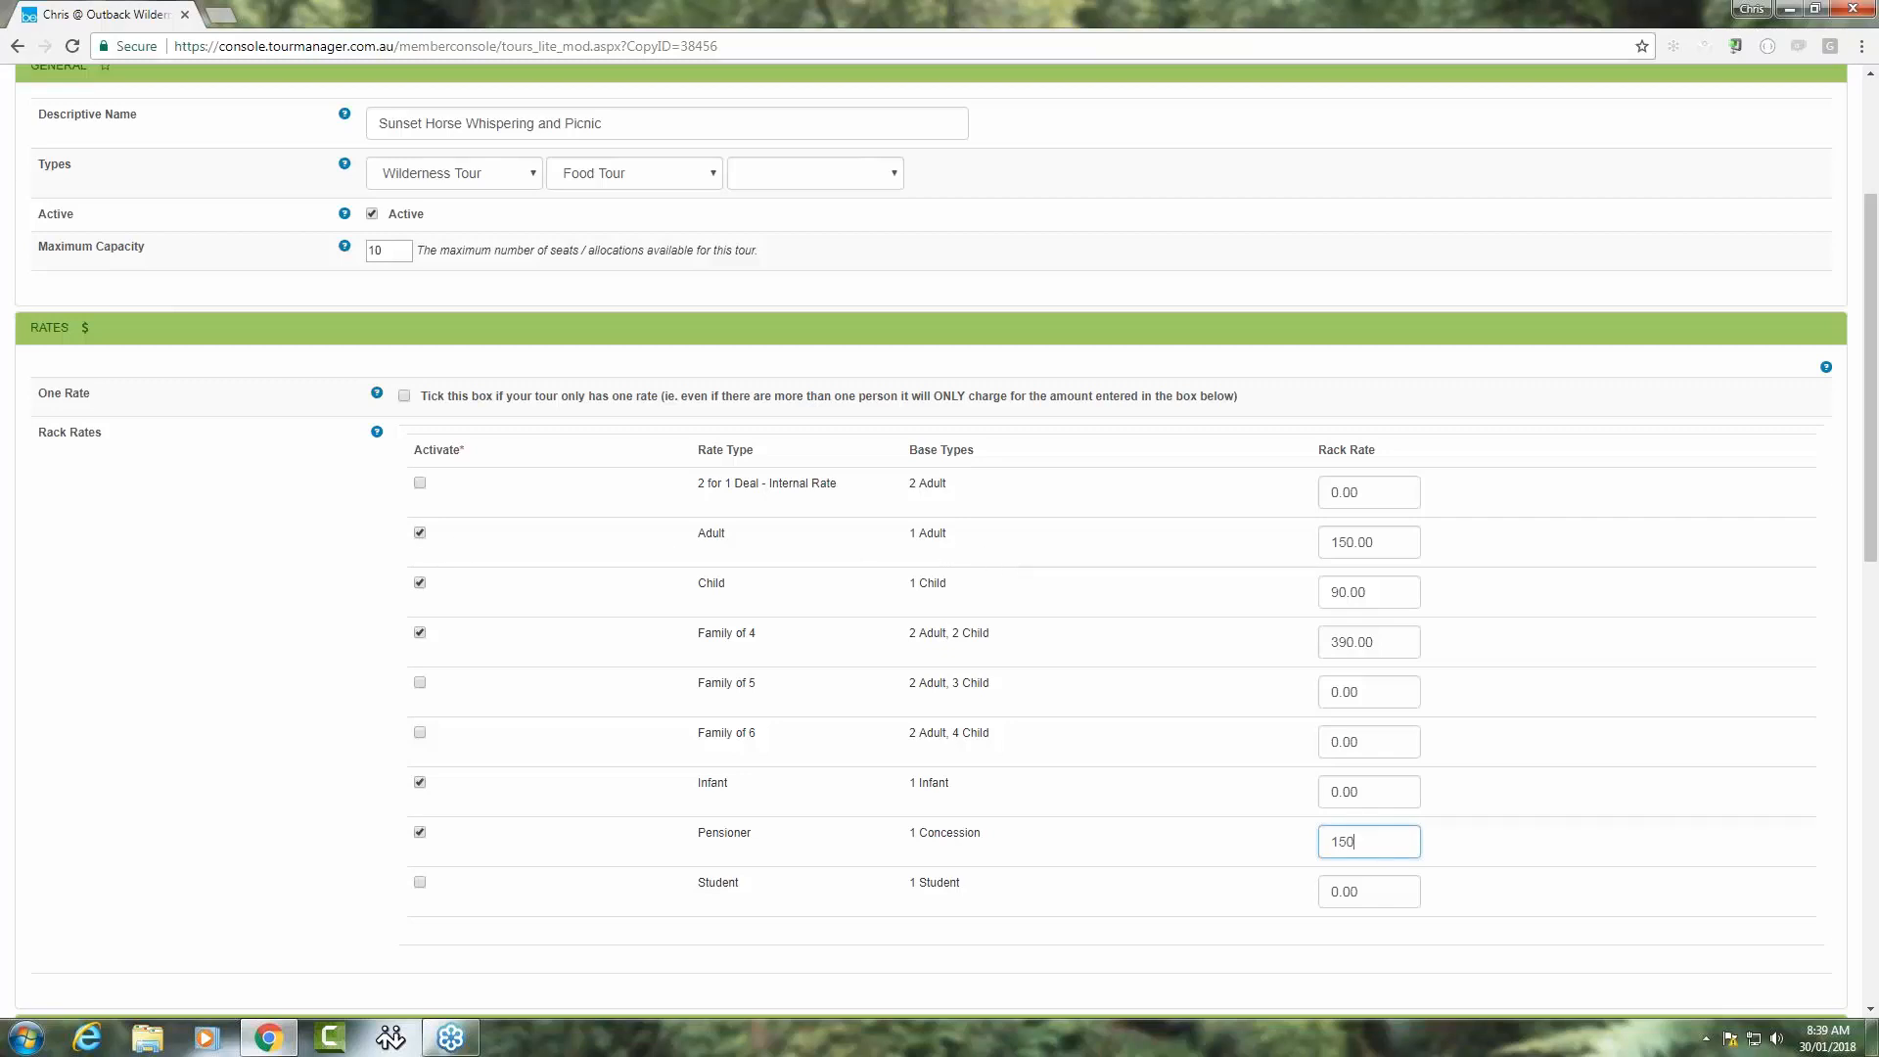
double_click(1393, 544)
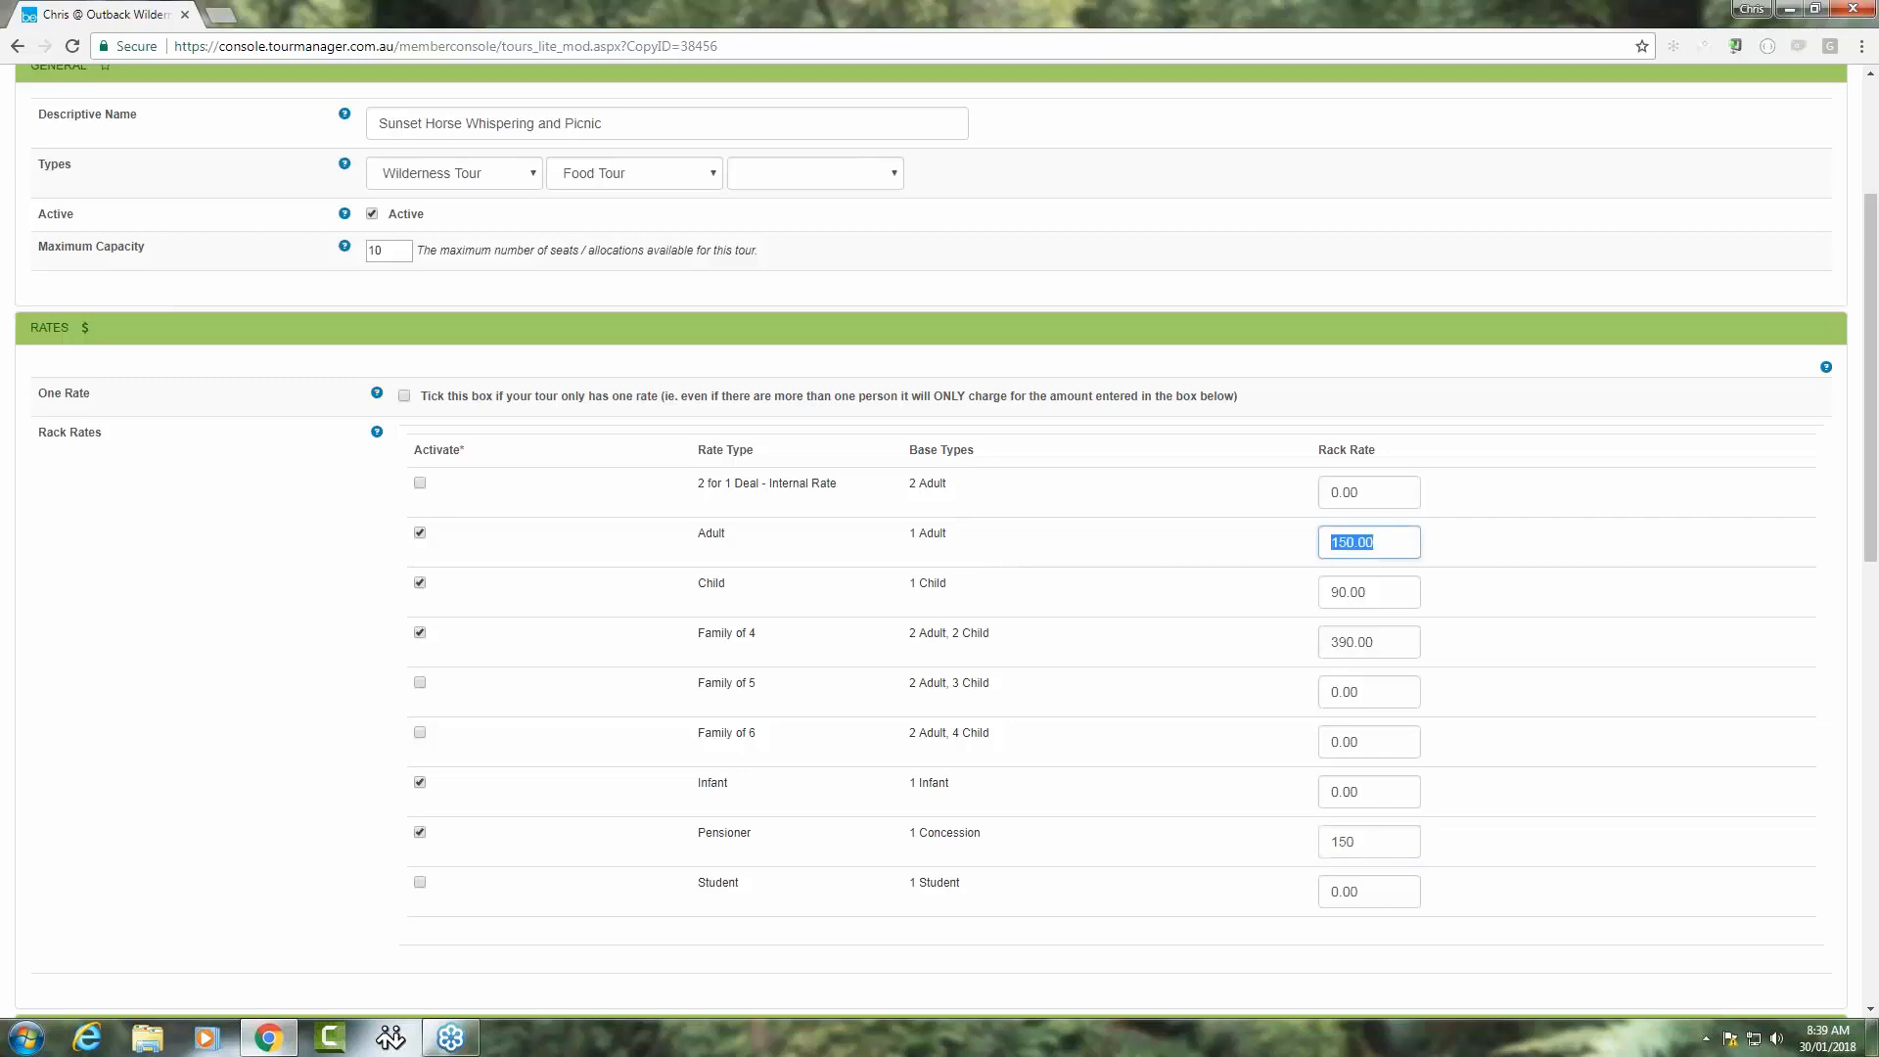
text(200)
double_click(1384, 844)
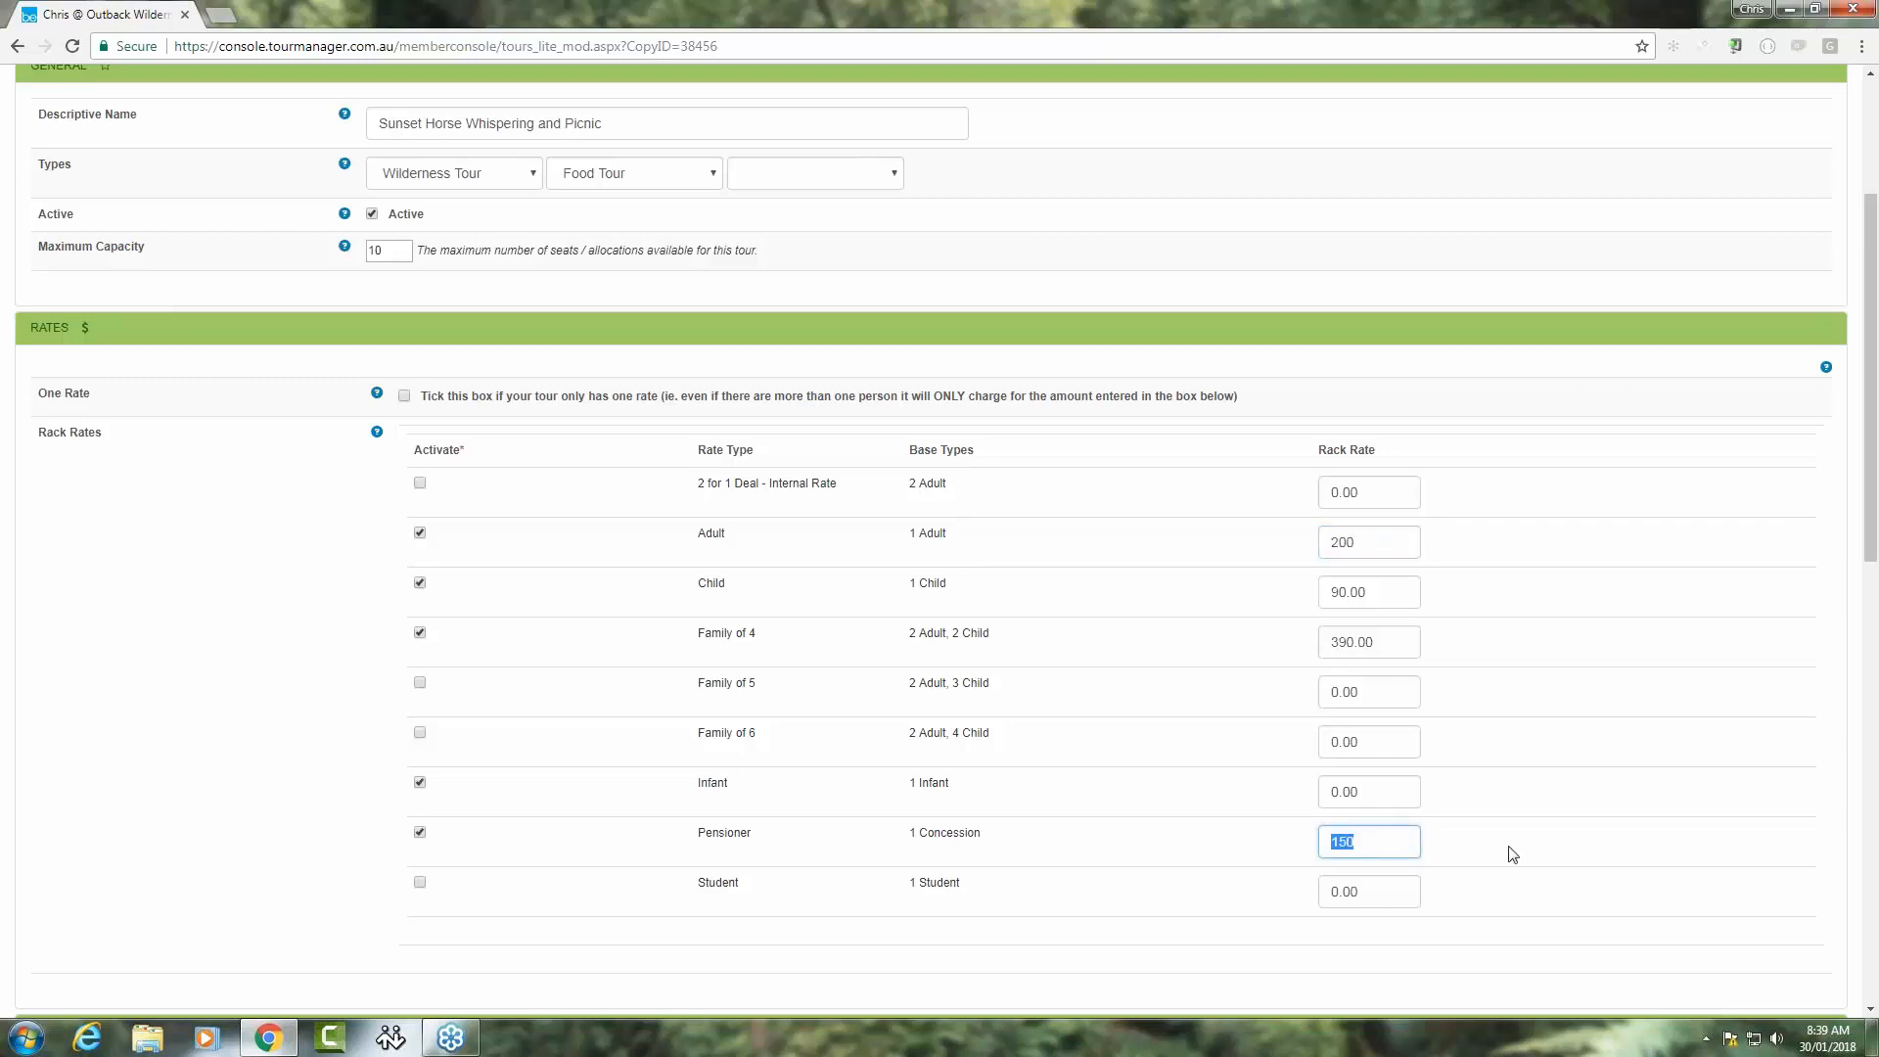
text(200)
double_click(1380, 594)
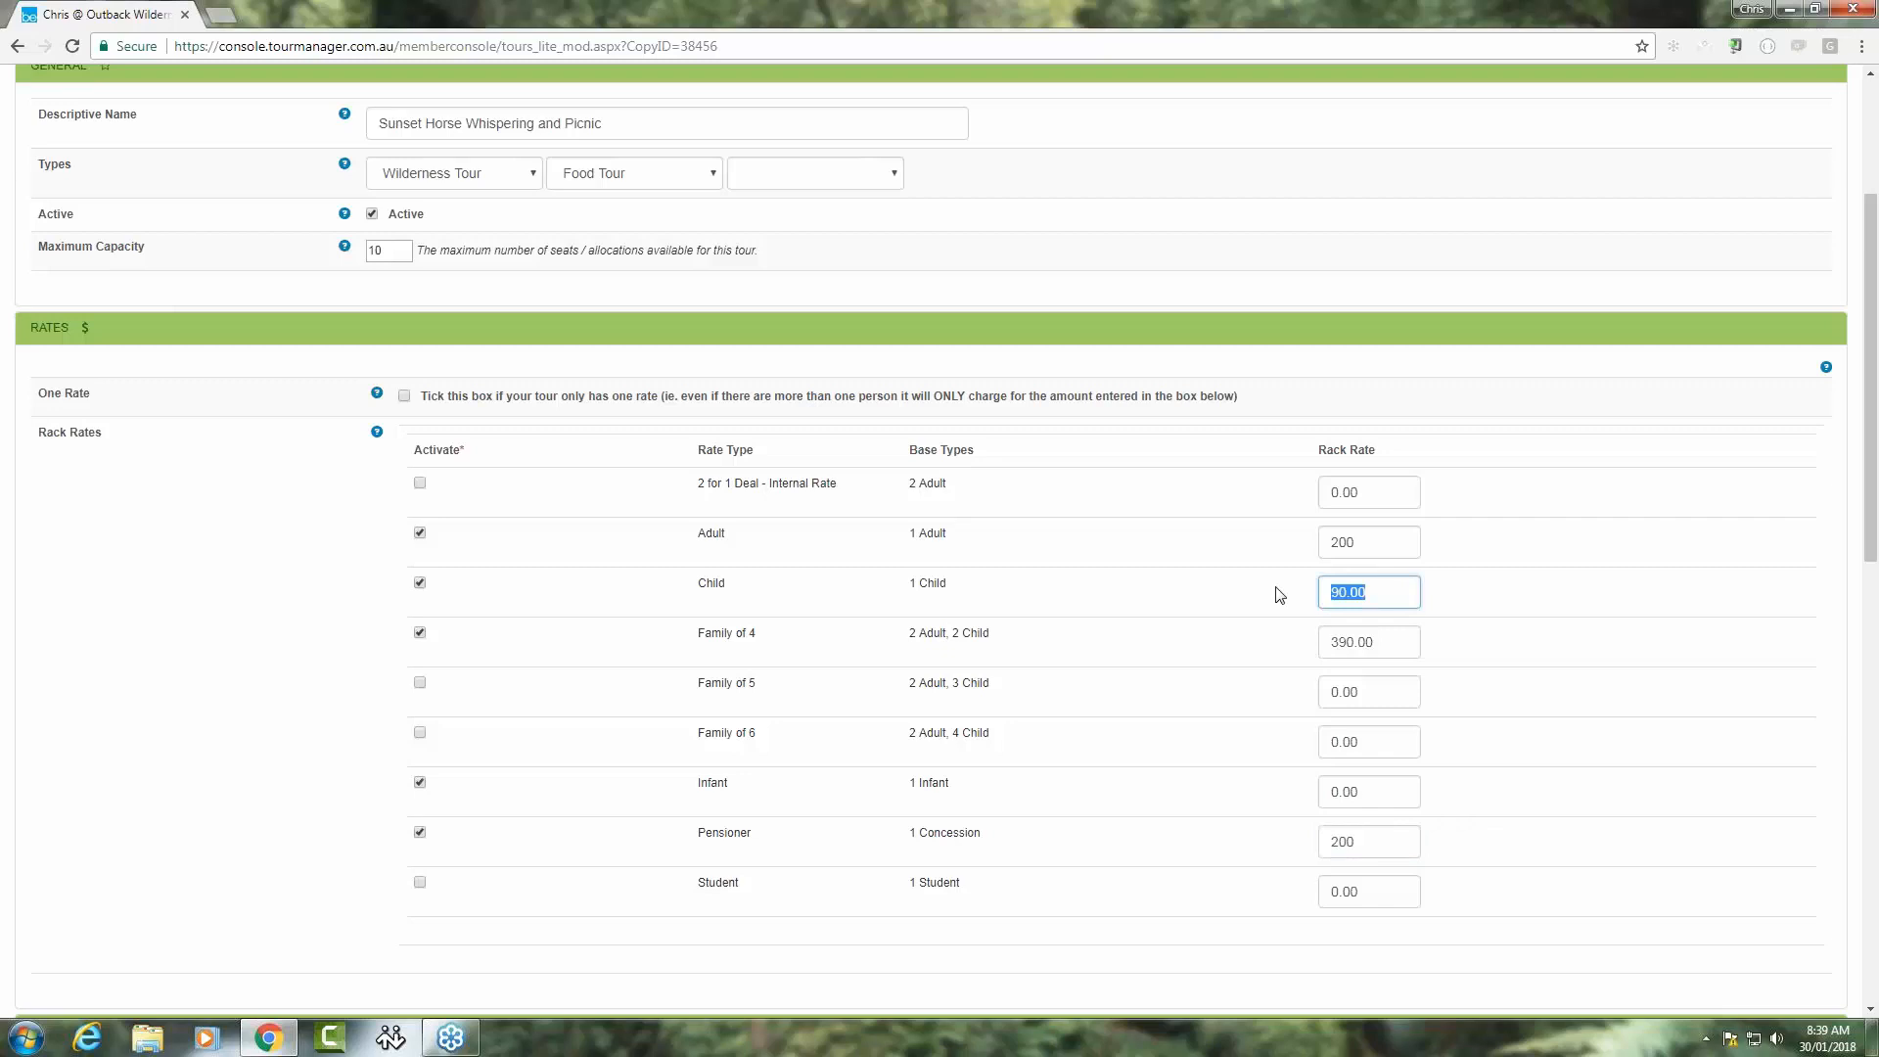
text(100)
click(420, 634)
Remove the copied tour's 3:00 PM to 6:00 PM occurrence and accept the removal.
scroll(597, 744, down, 6)
click(1443, 604)
click(1011, 167)
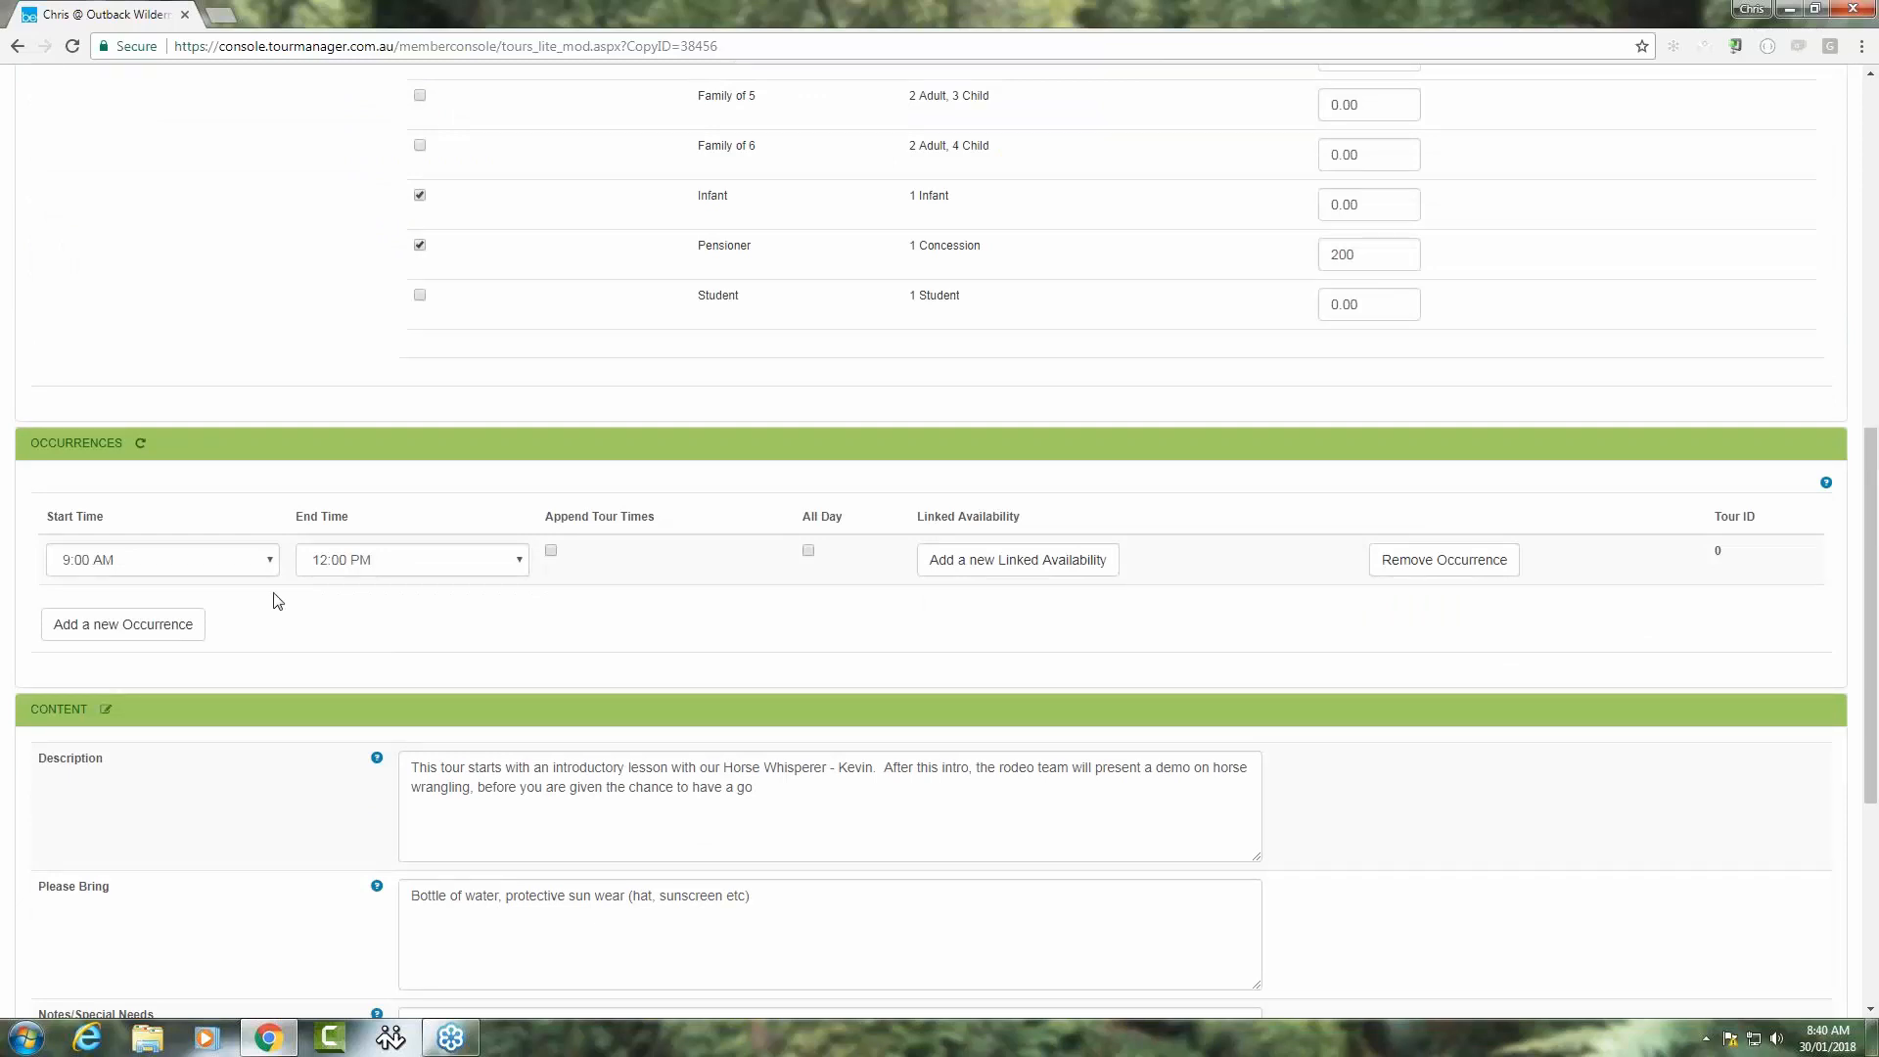
Mark the remaining occurrence as All Day and set it to run from 3:00 PM to 6:00 PM.
click(809, 551)
click(272, 565)
drag(272, 683, 271, 764)
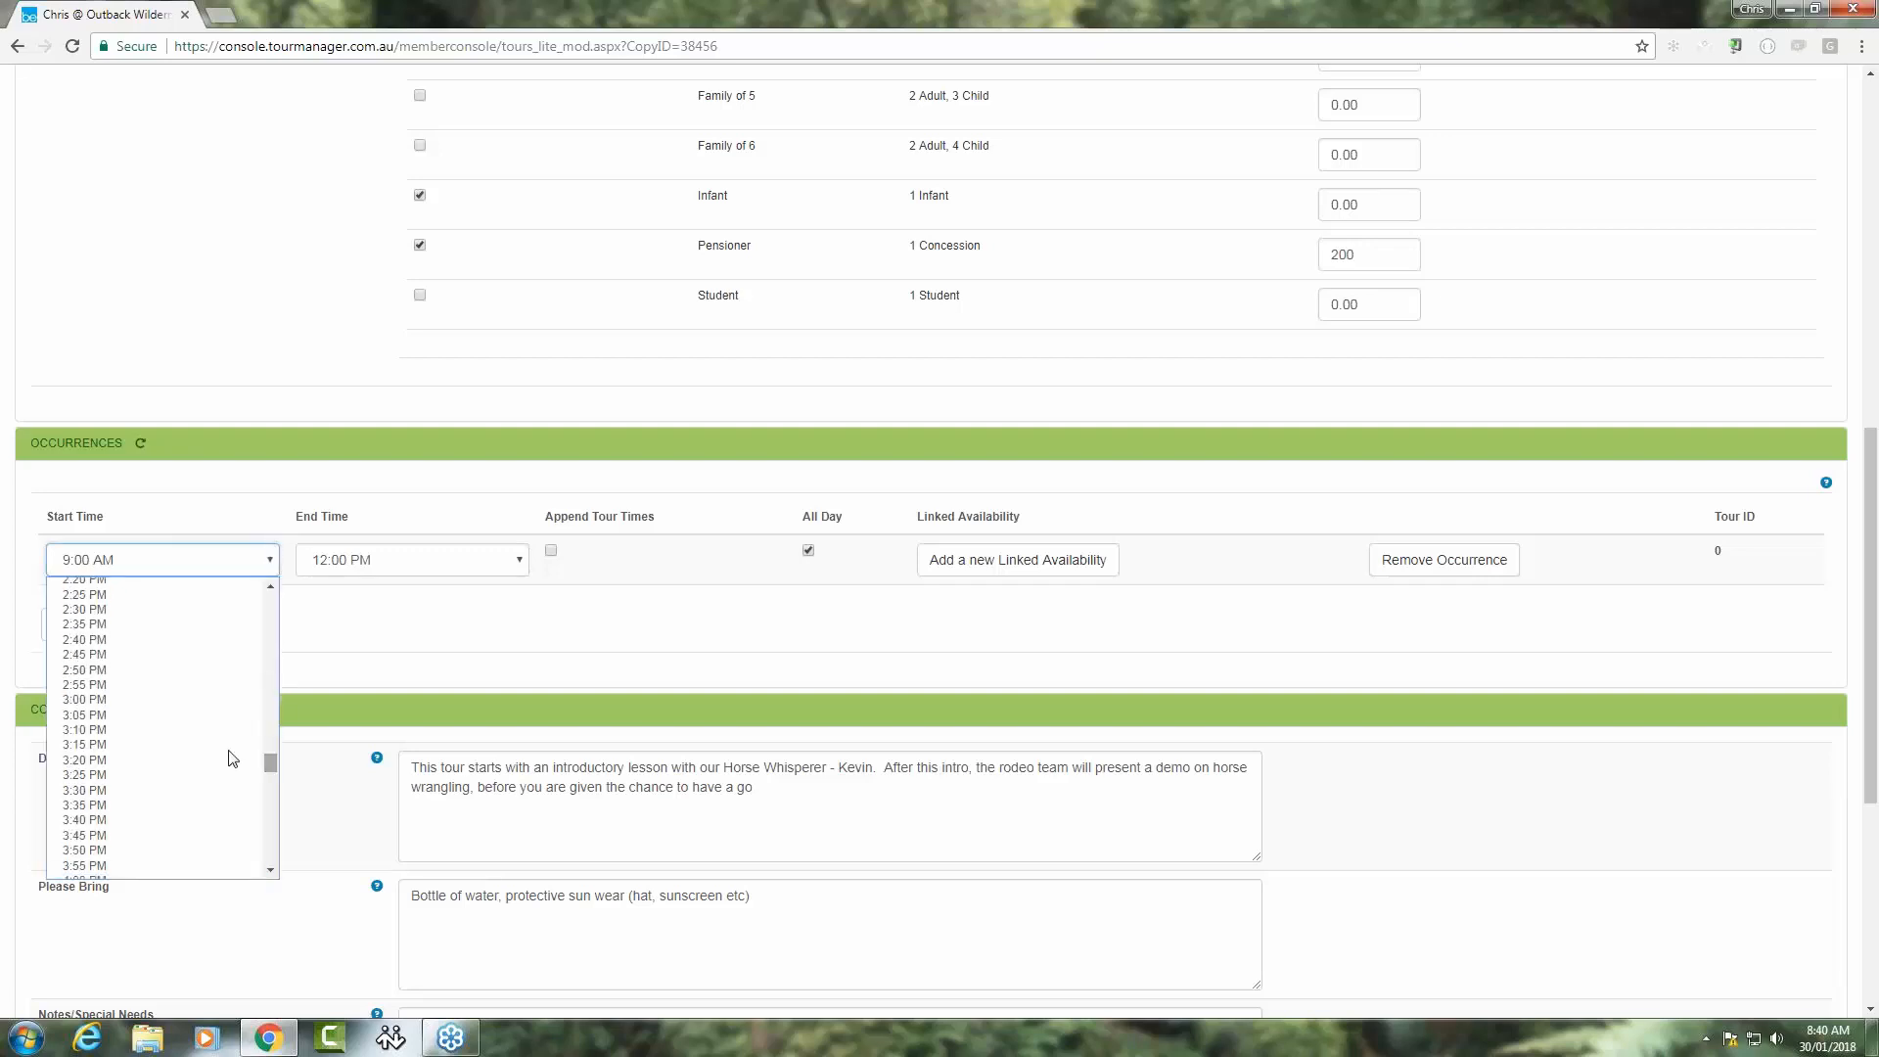
click(166, 700)
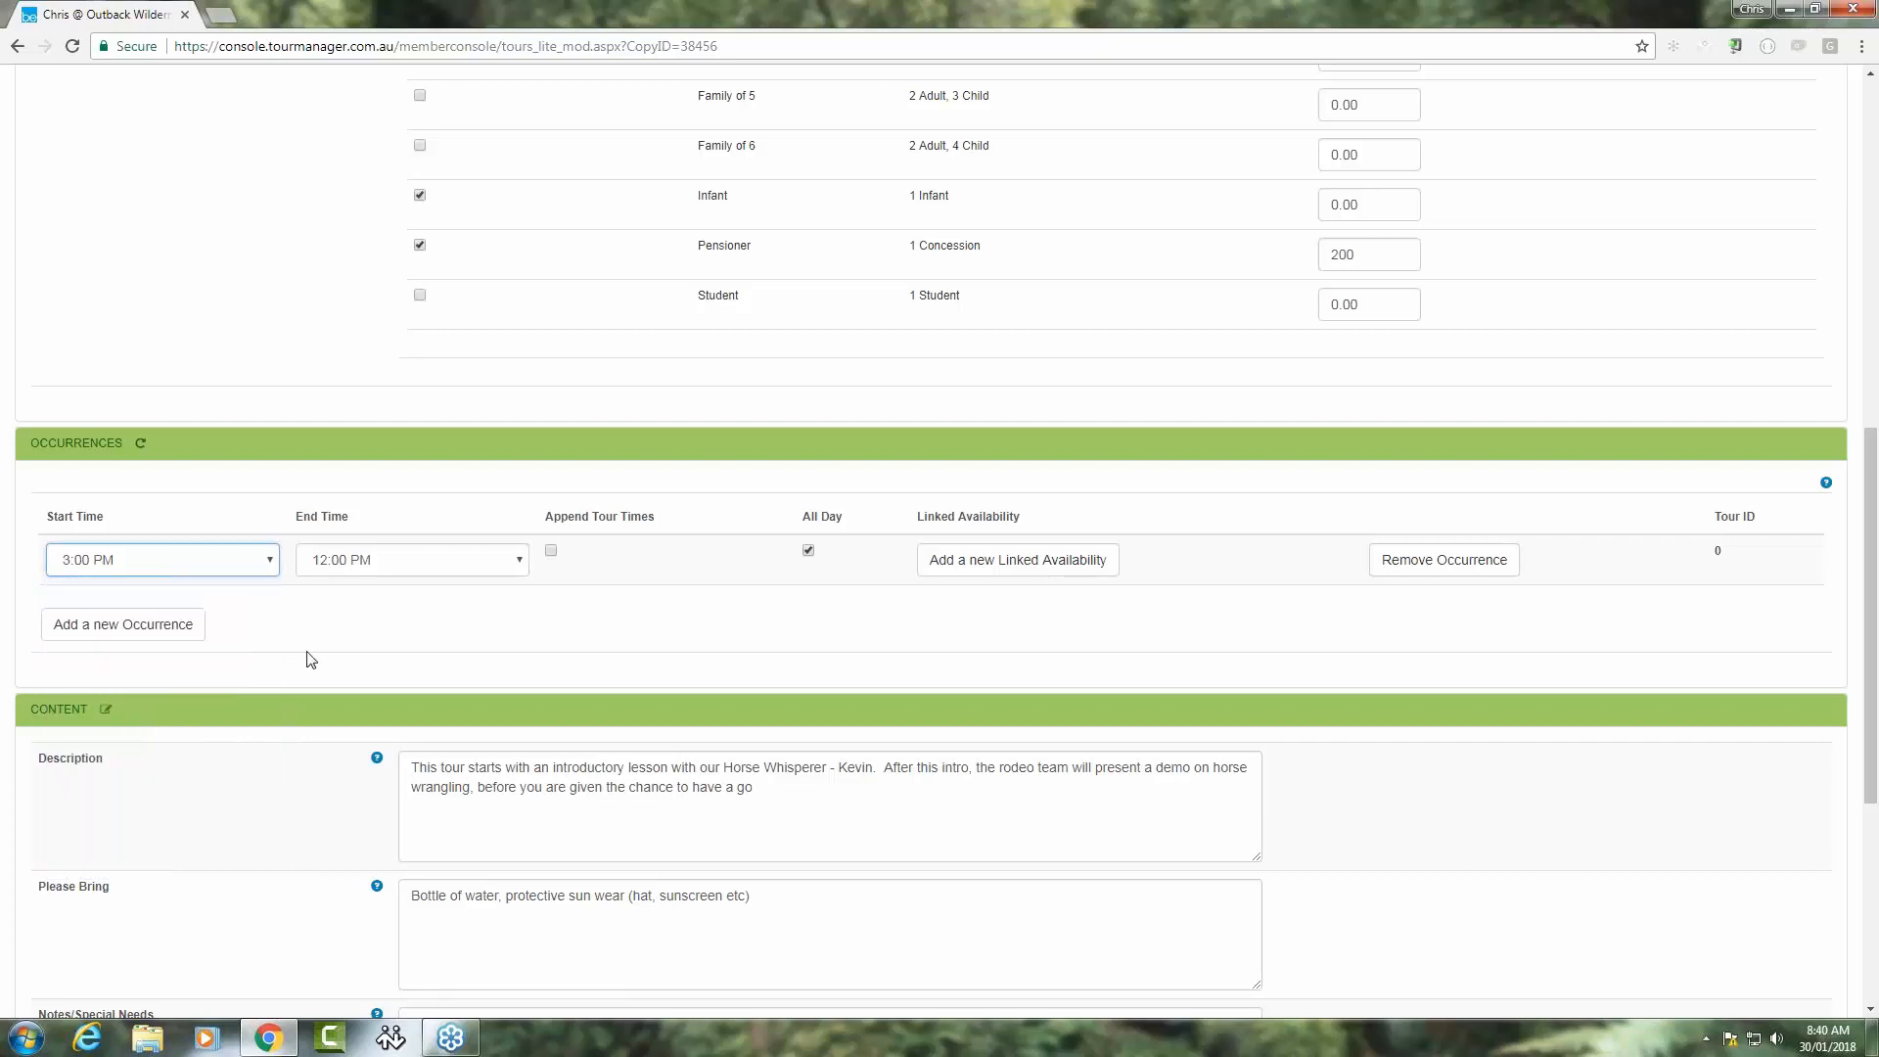
click(519, 560)
drag(519, 714, 521, 794)
click(481, 792)
Rewrite the description's second sentence to offer an exclusive picnic in the horse stables area, and shorten Please Bring to "Bottle of water".
scroll(440, 637, down, 3)
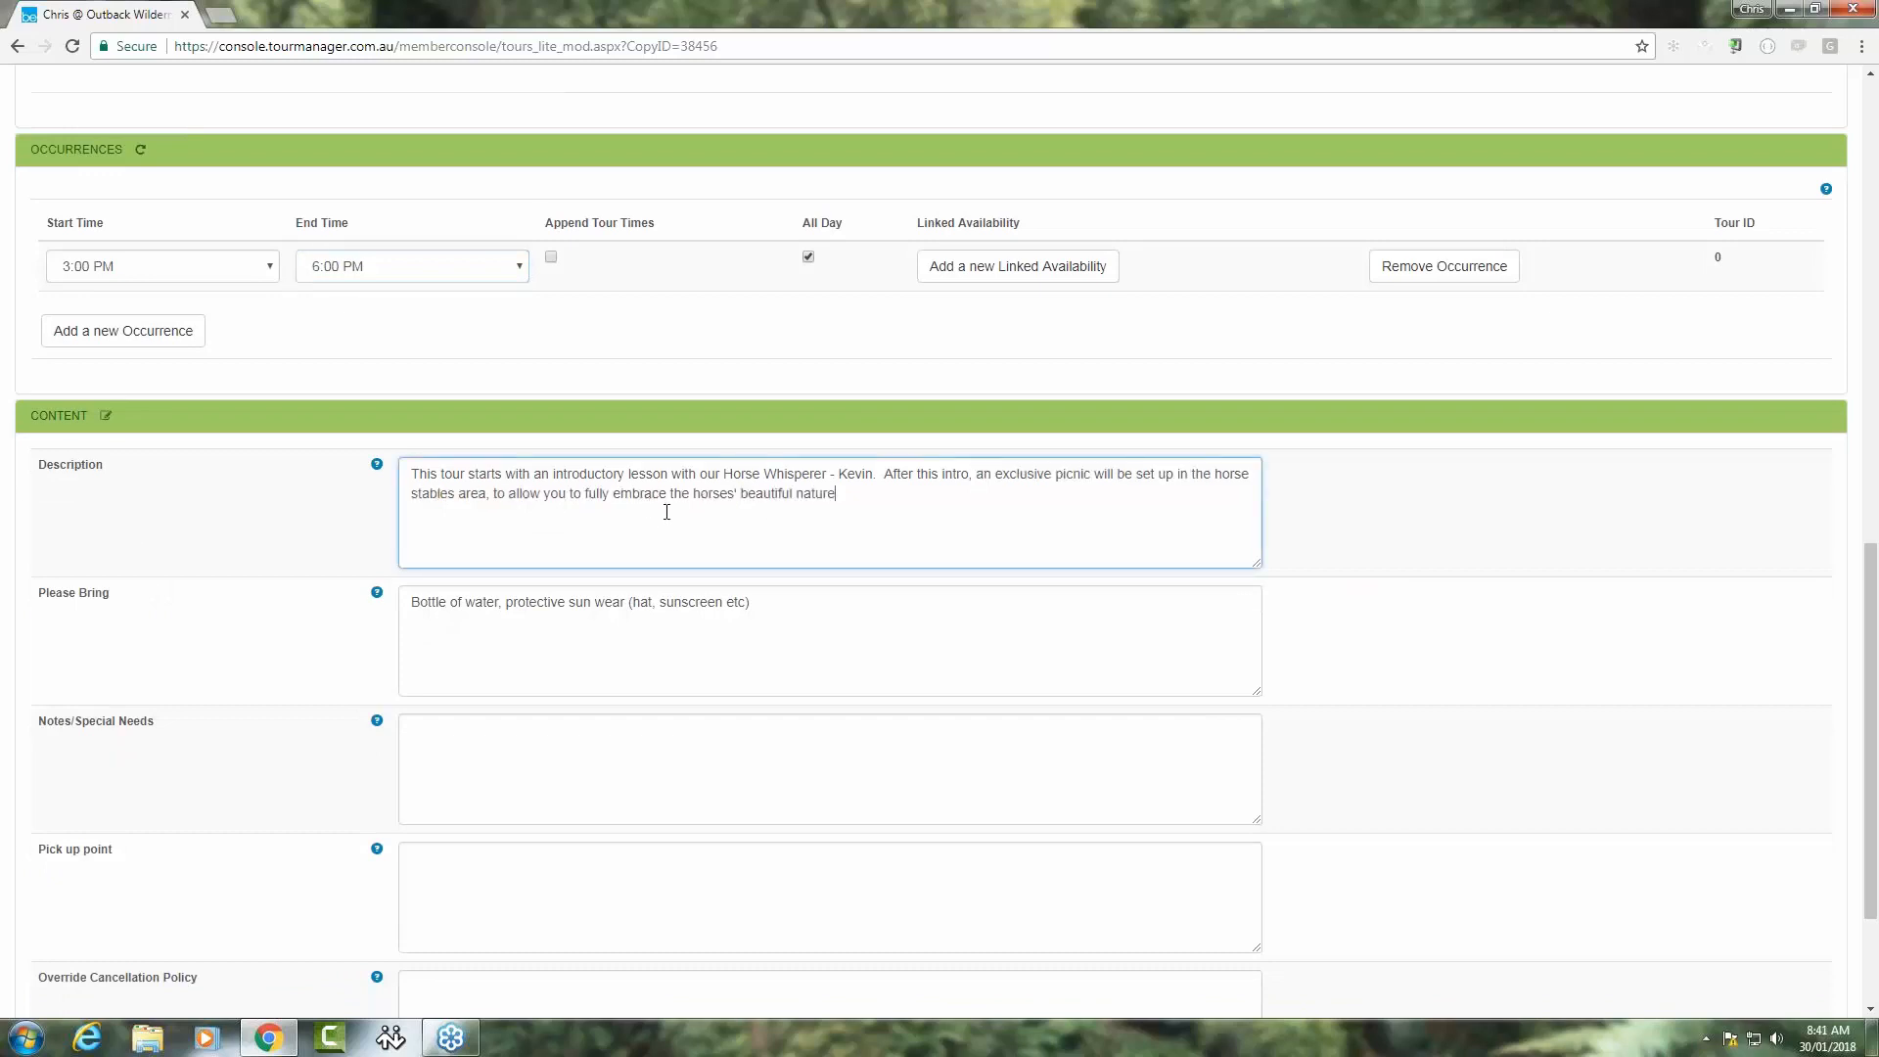
scroll(667, 512, down, 2)
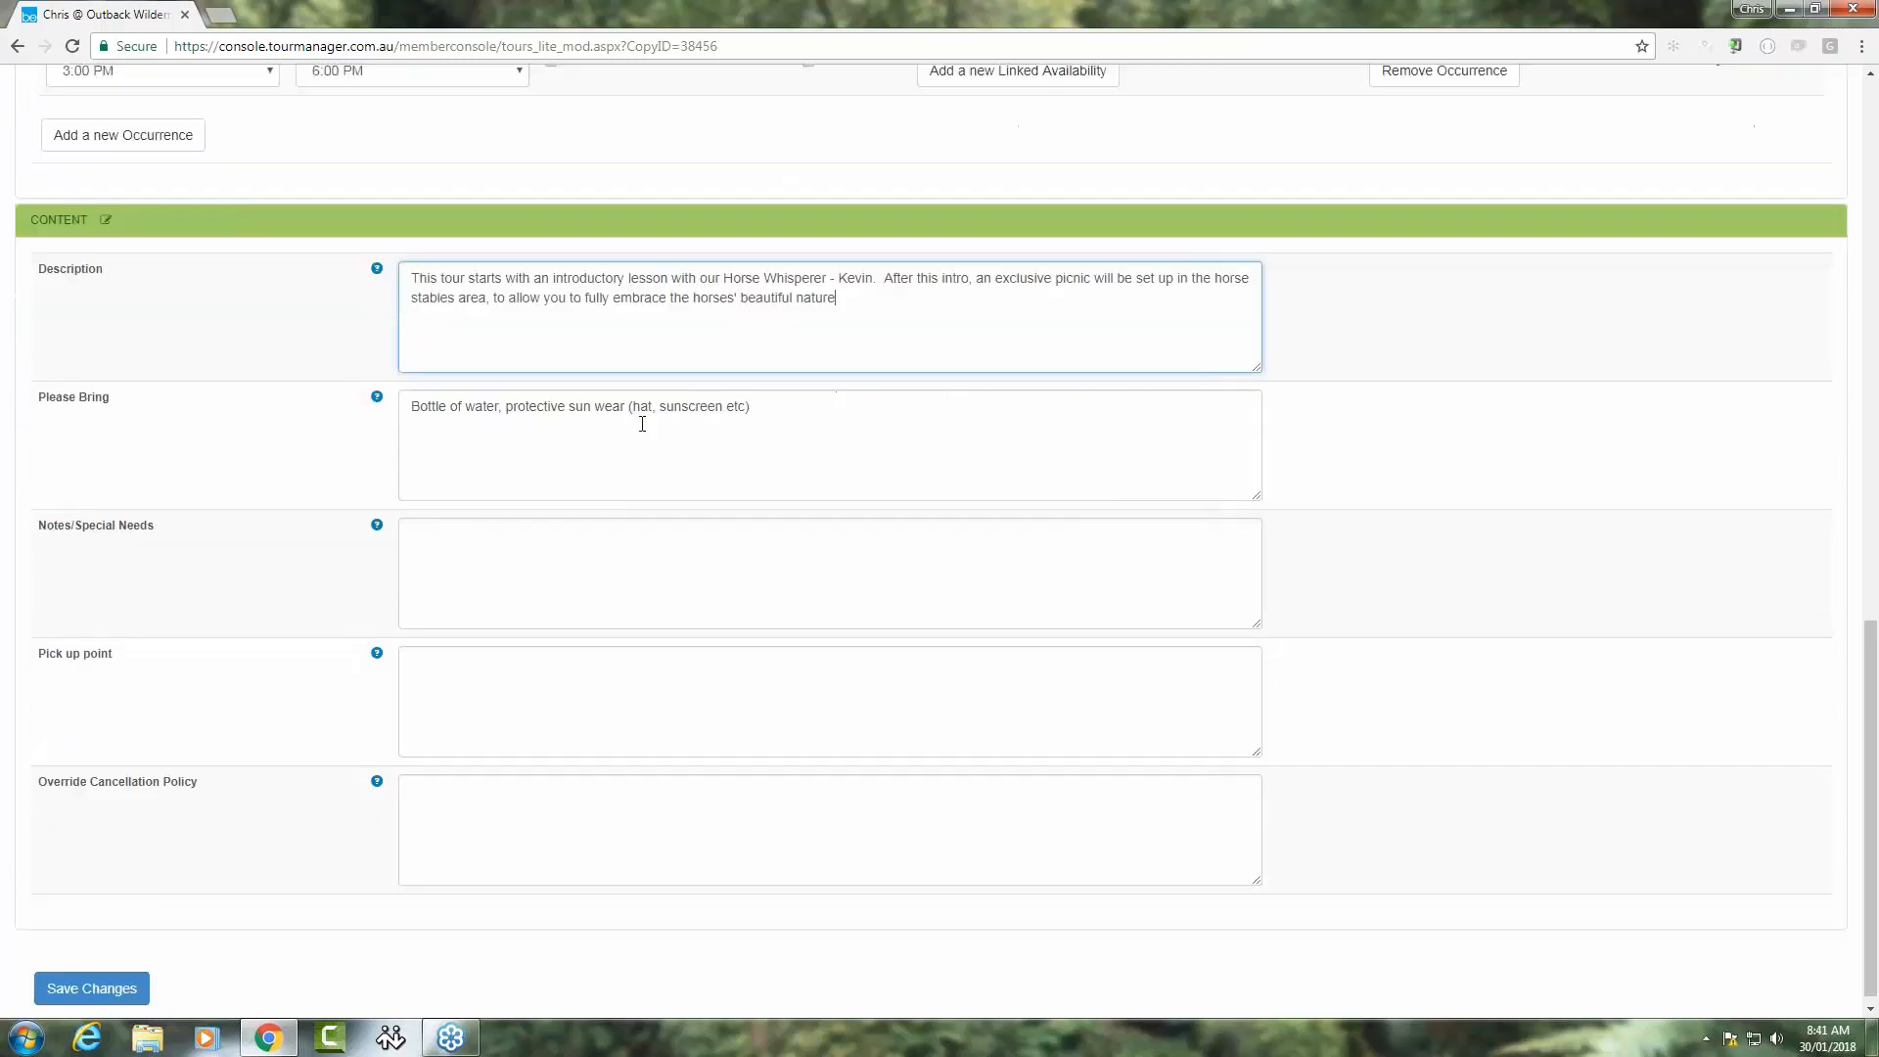
drag(785, 408, 499, 411)
key(BackSpace)
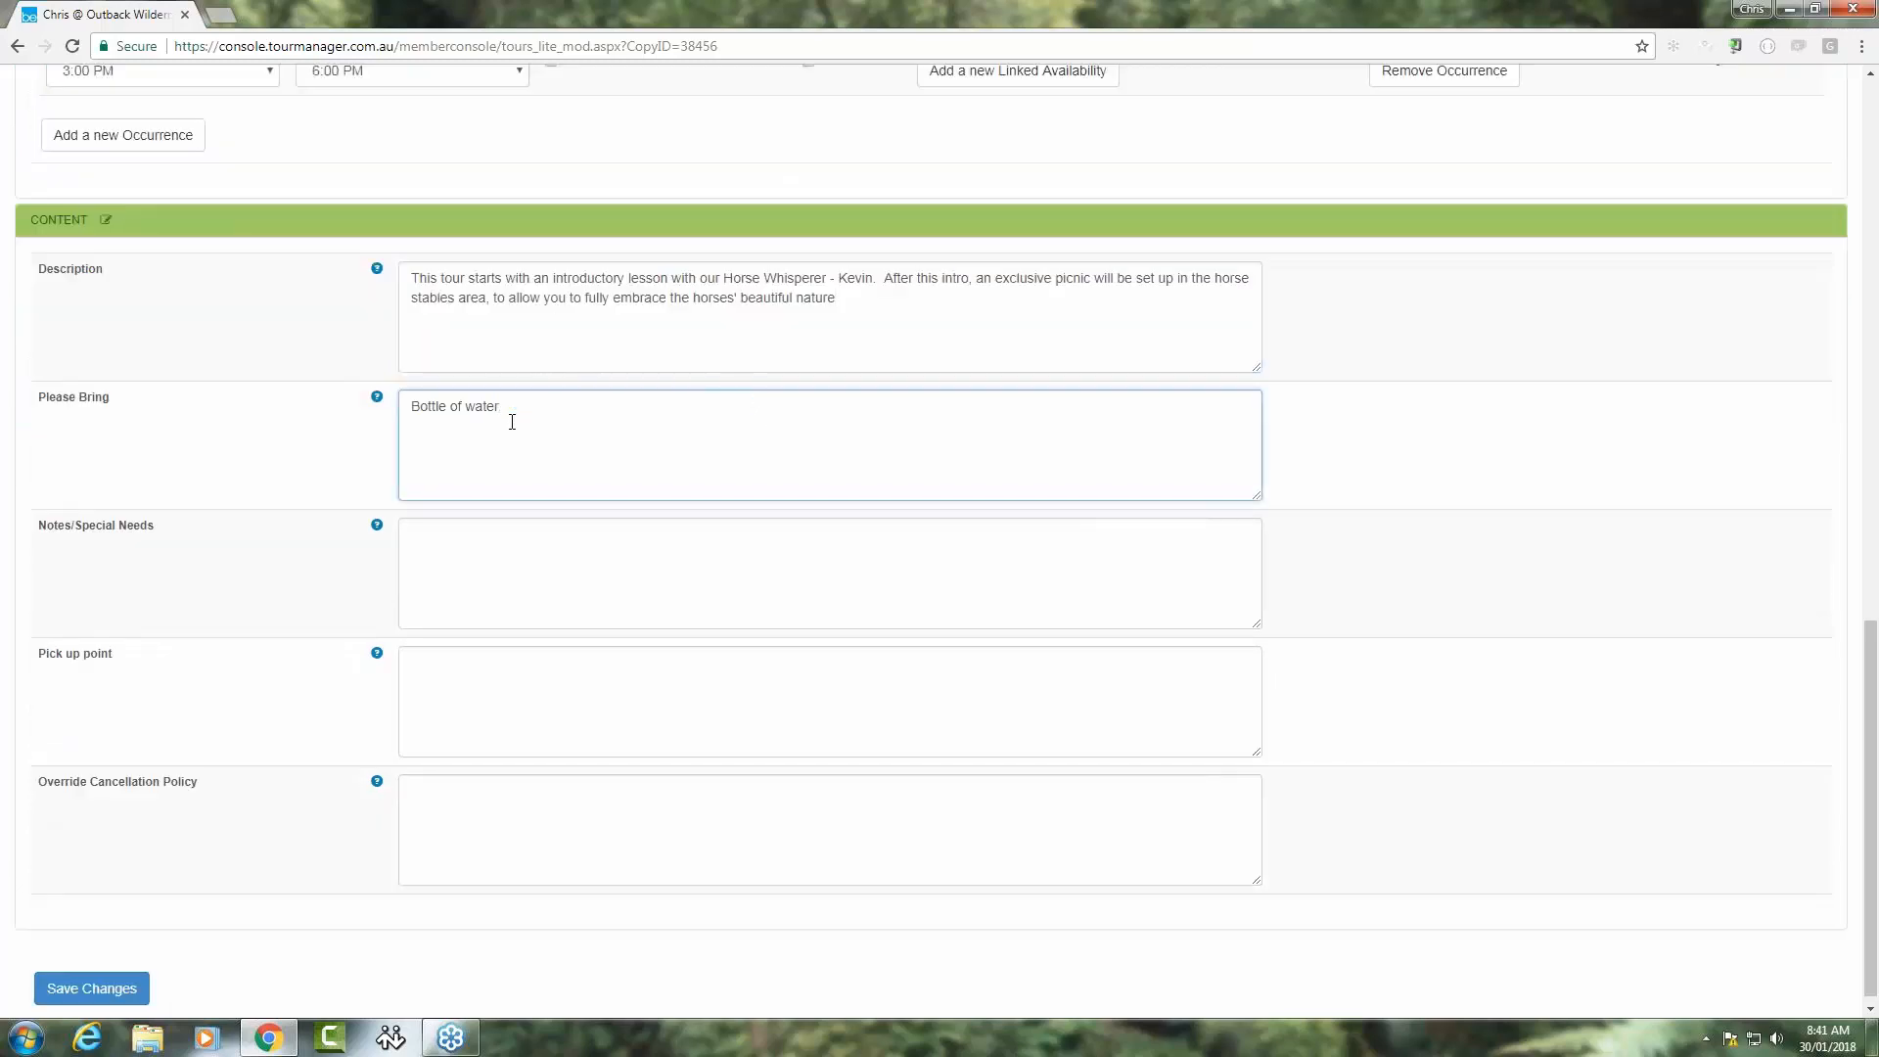
Enter the special needs note "Please ensure any dietary requirements are requested at the time of booking".
click(536, 557)
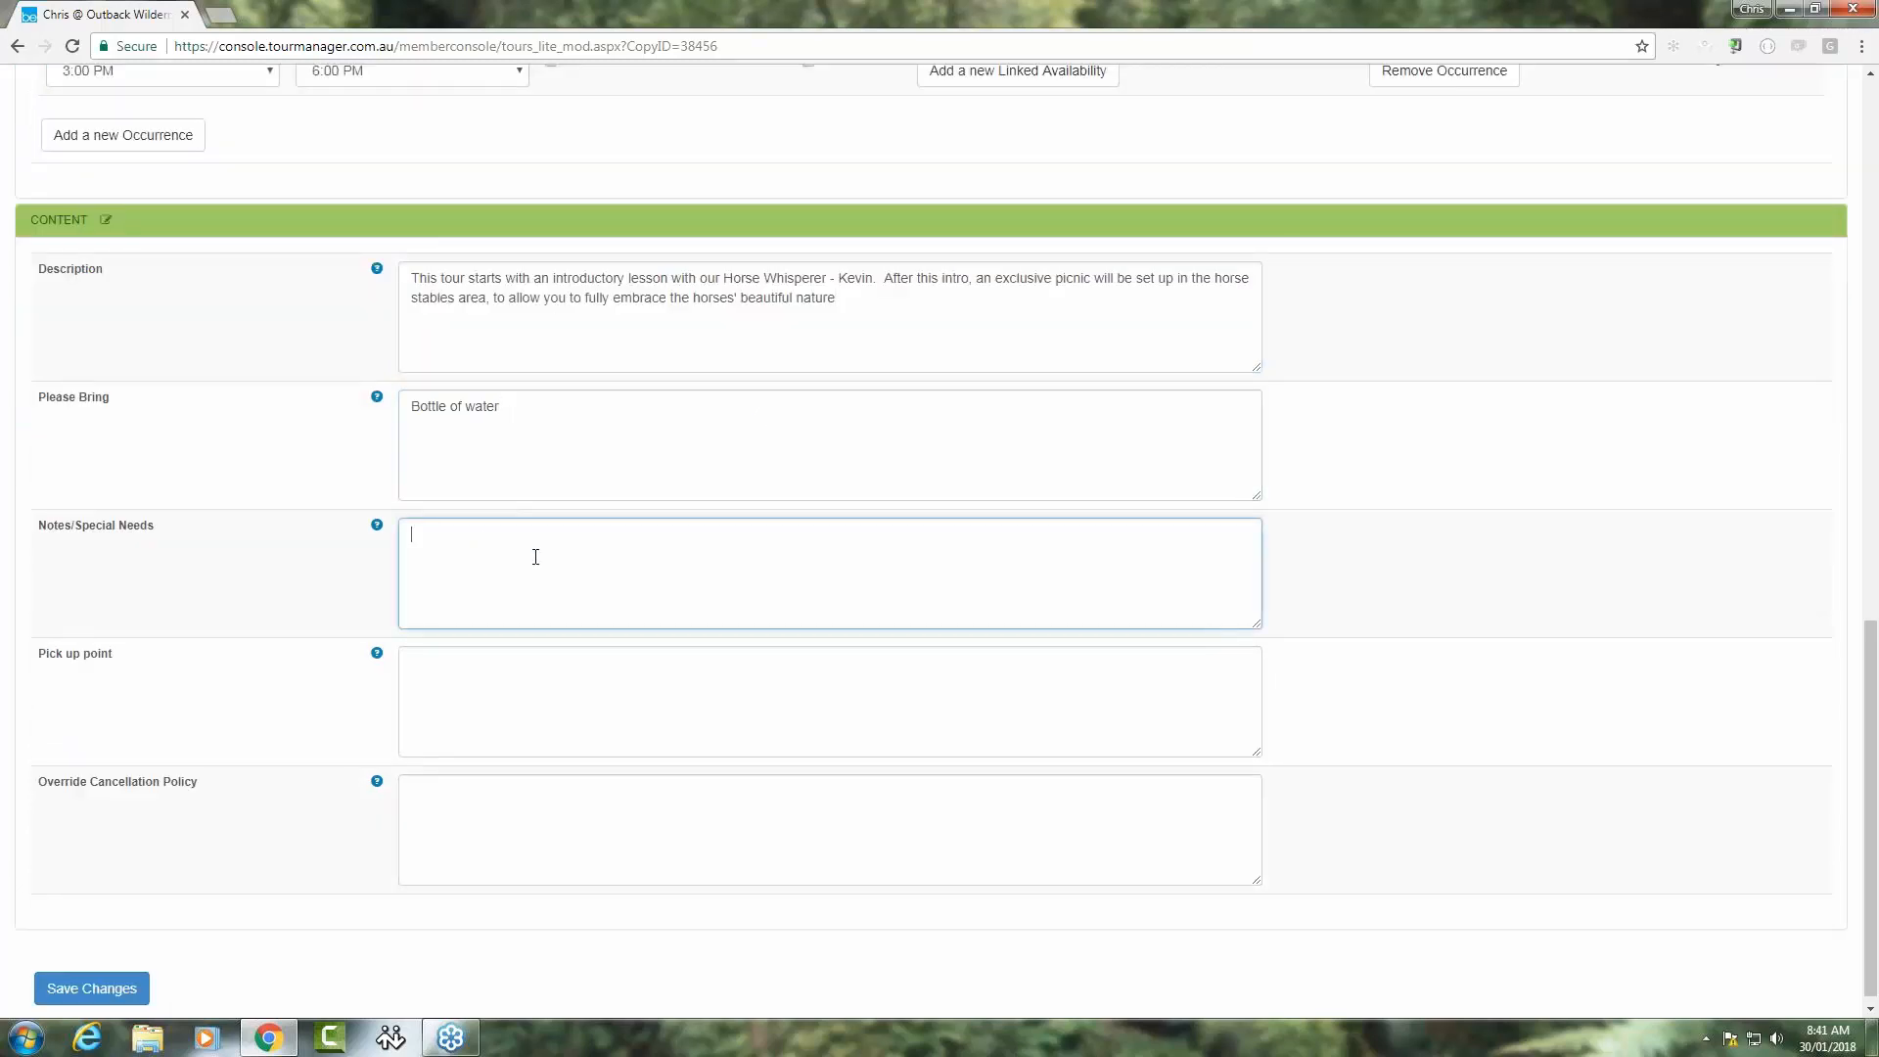
text(Please ensure any dietary requirements are requested at the time of booking)
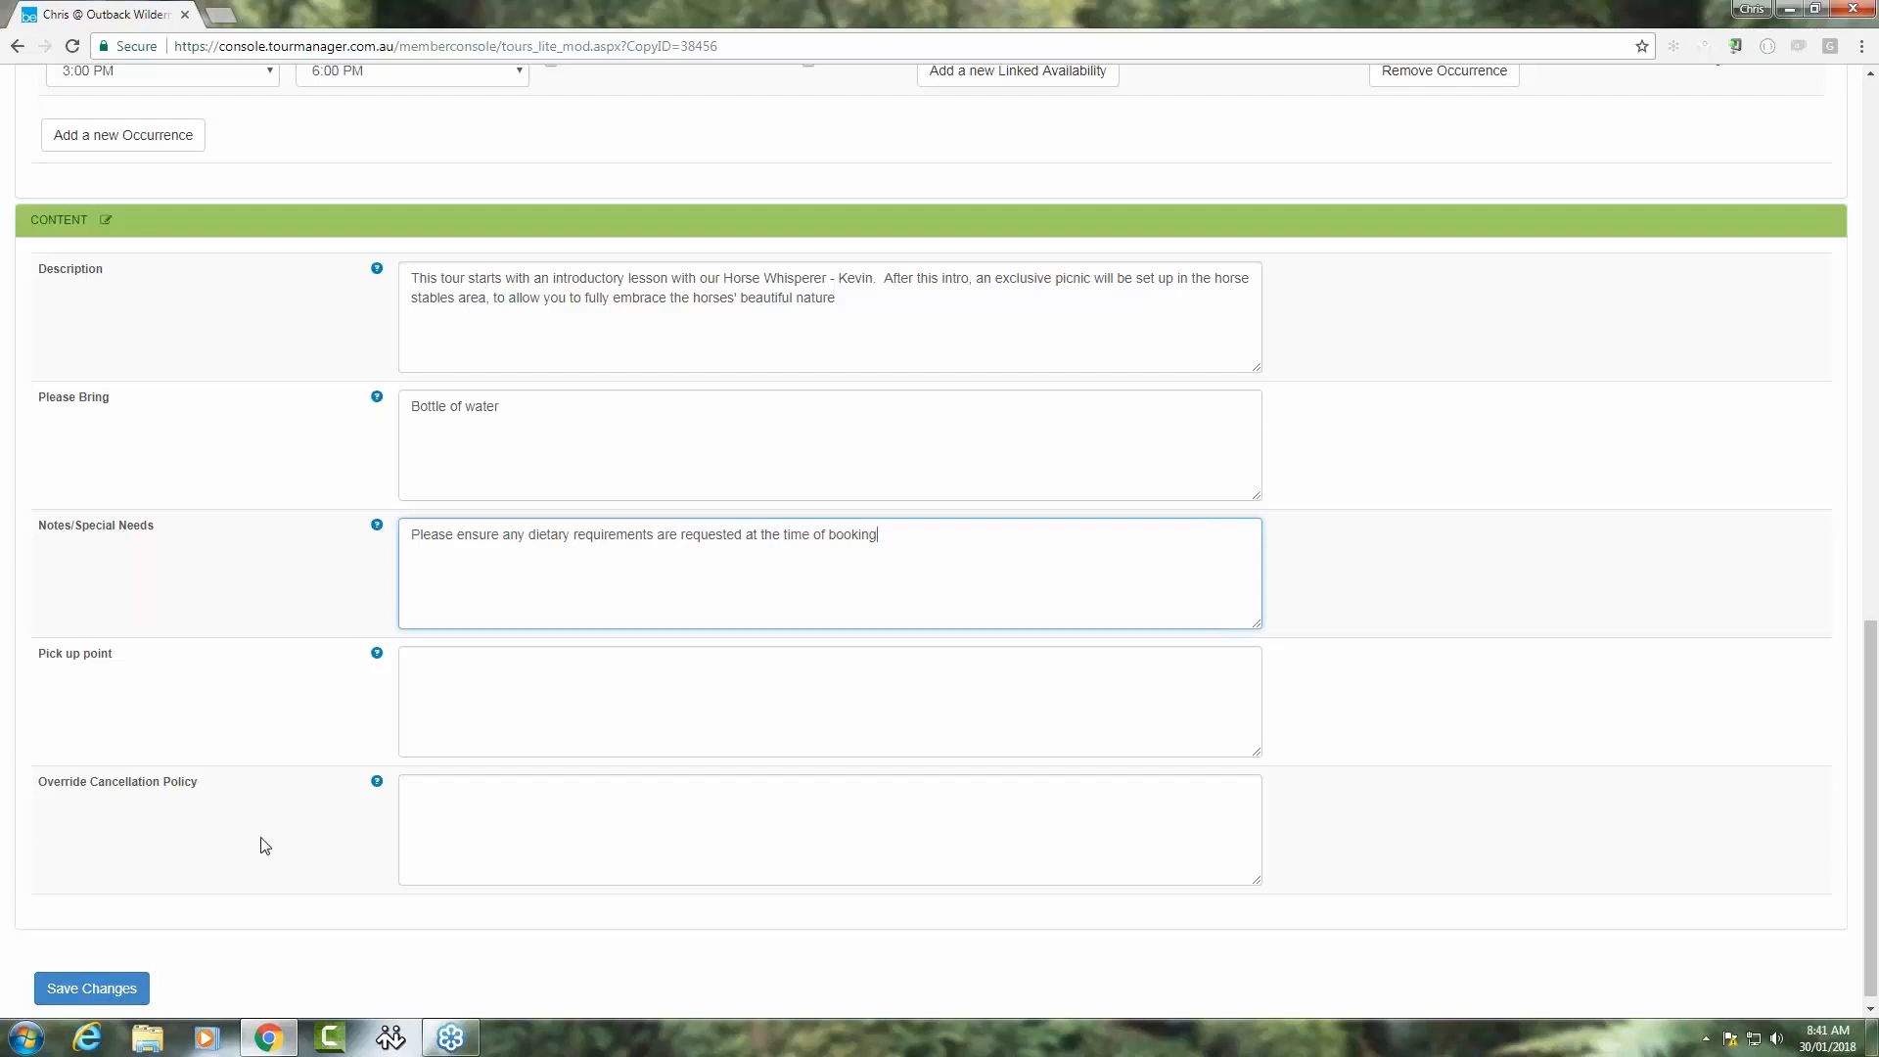
Check the capacity and booking deadline options and the date restrictions carried over to the copied tour.
scroll(264, 846, up, 6)
scroll(283, 724, up, 8)
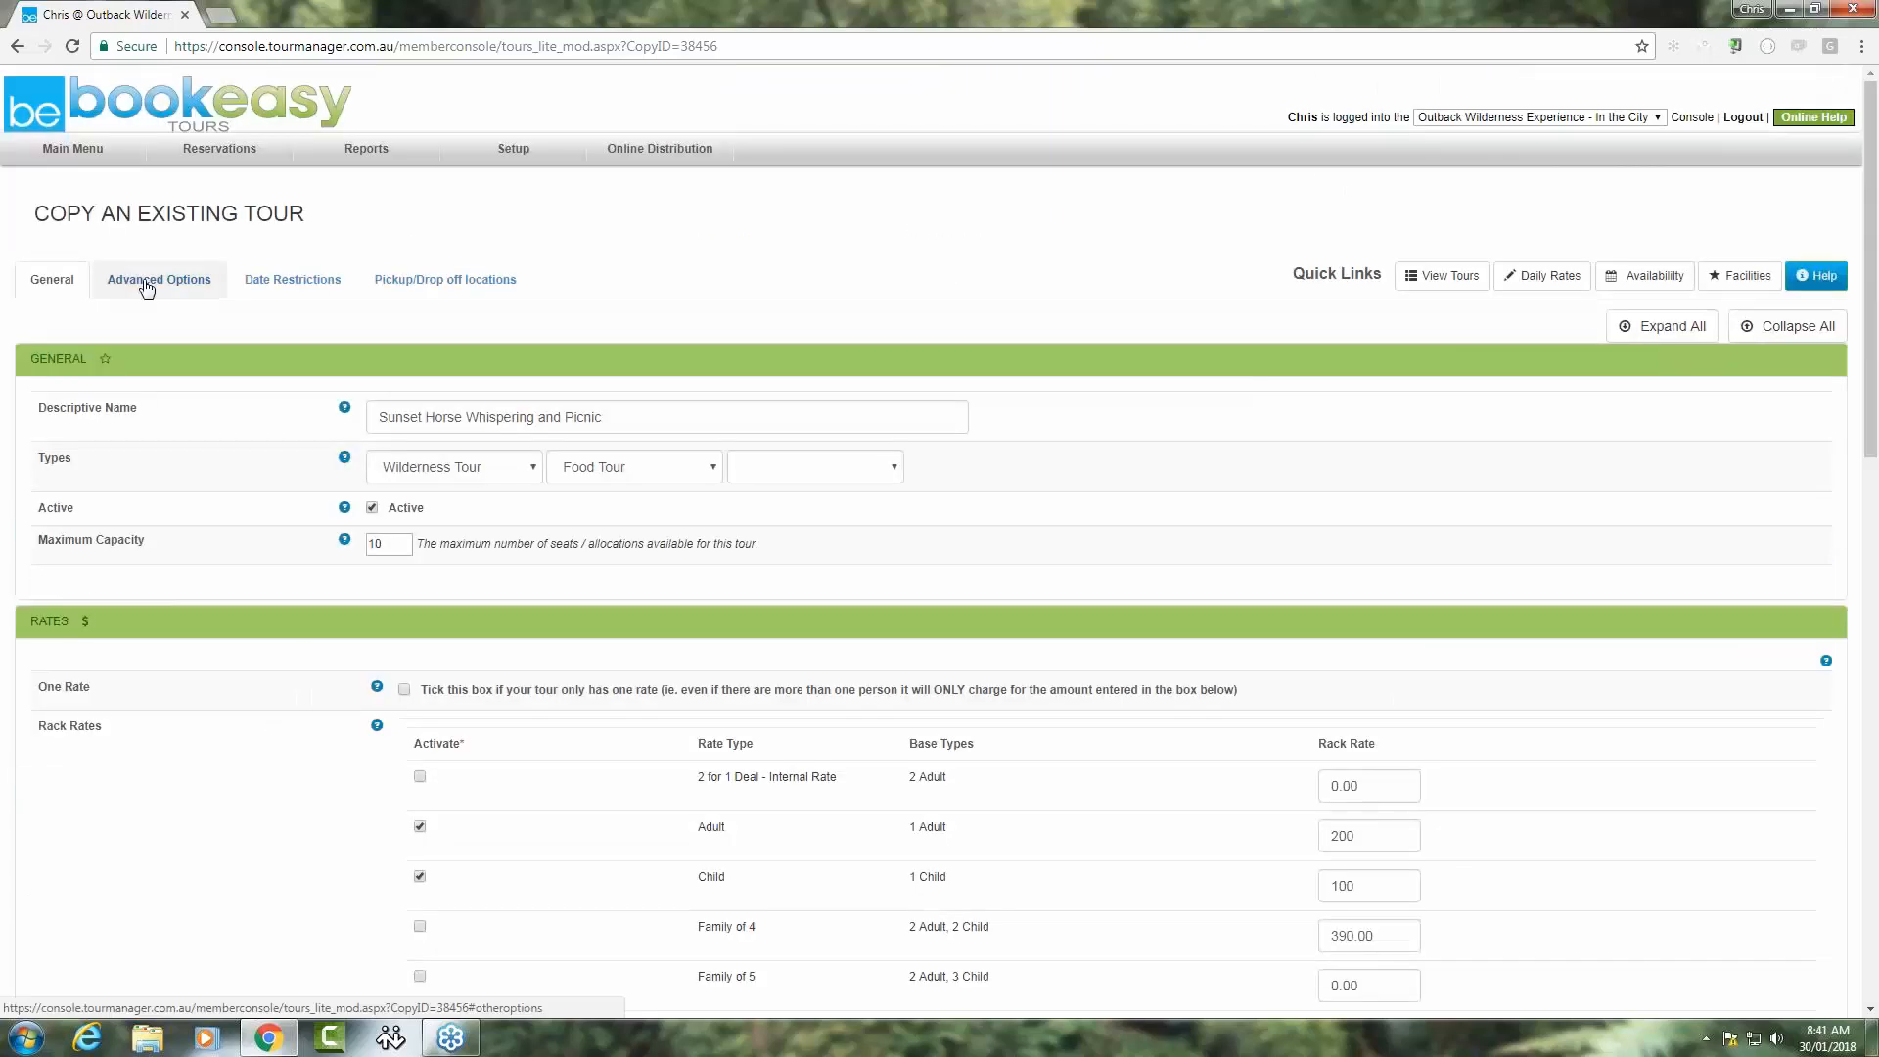
click(147, 287)
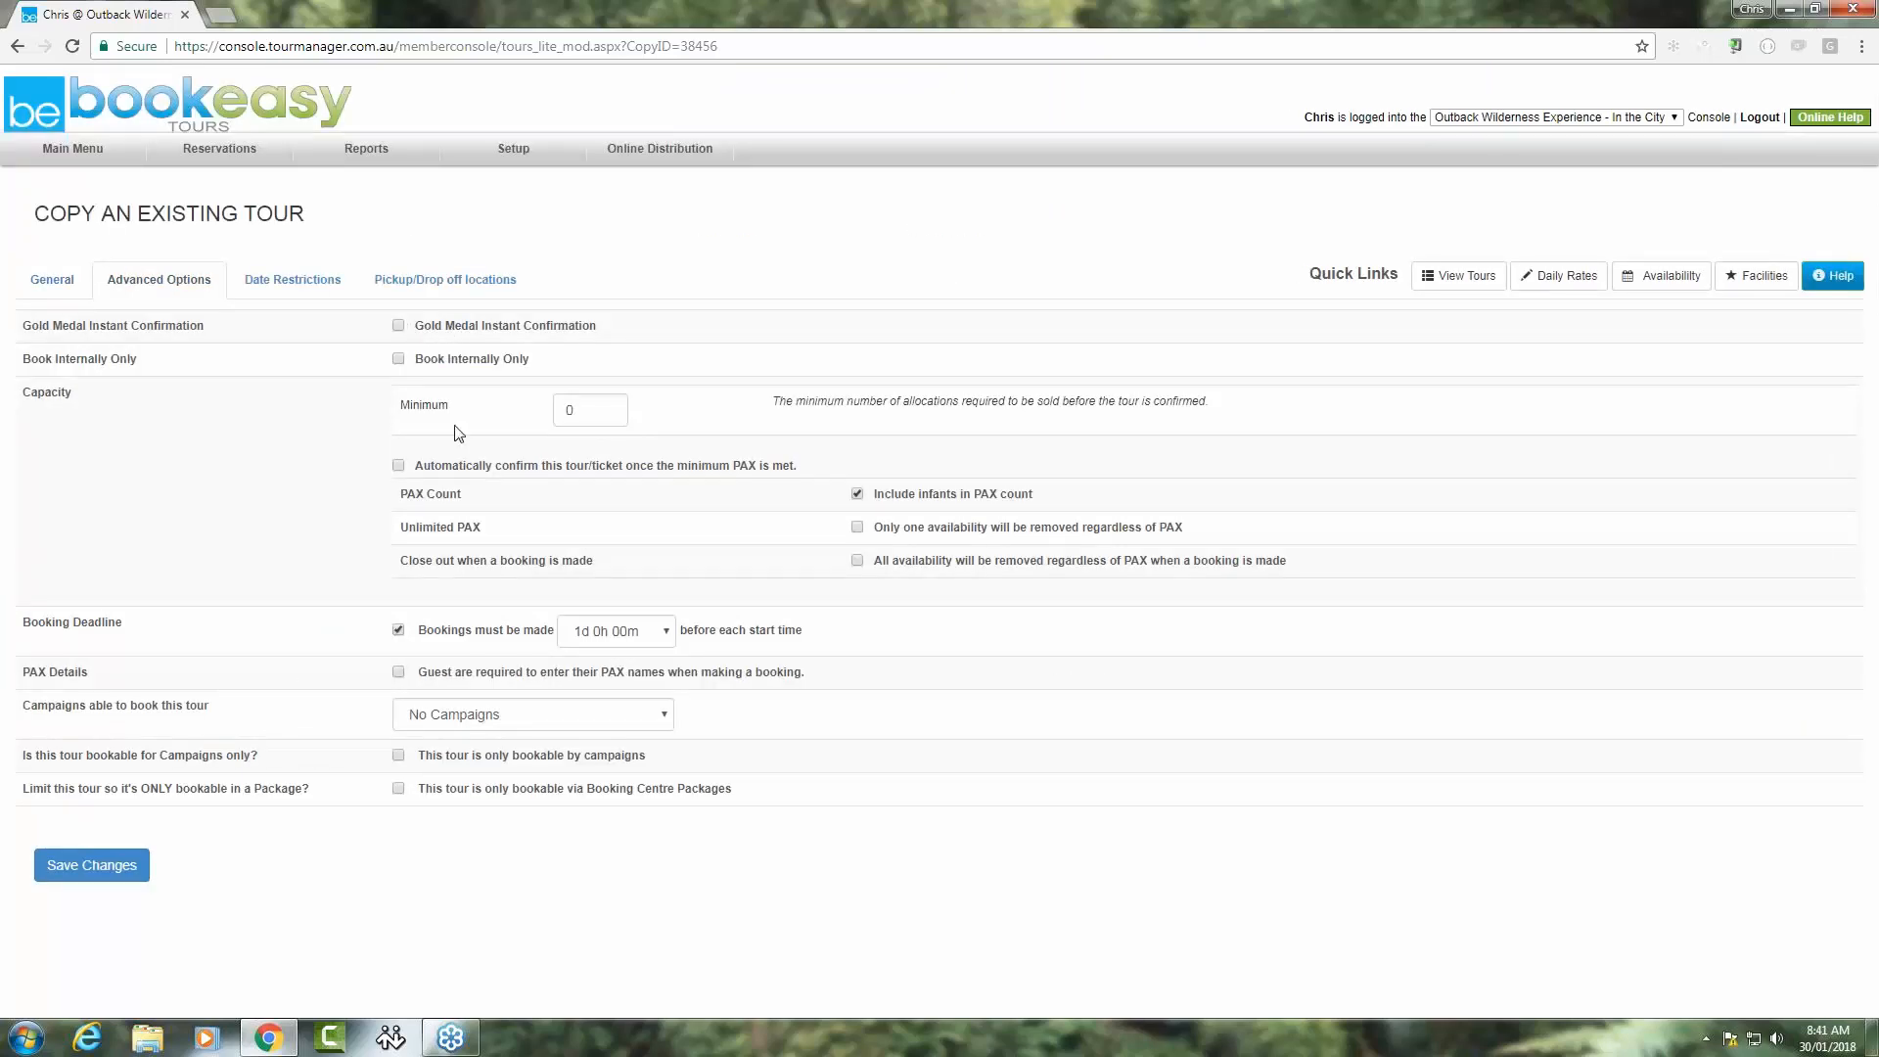
click(289, 282)
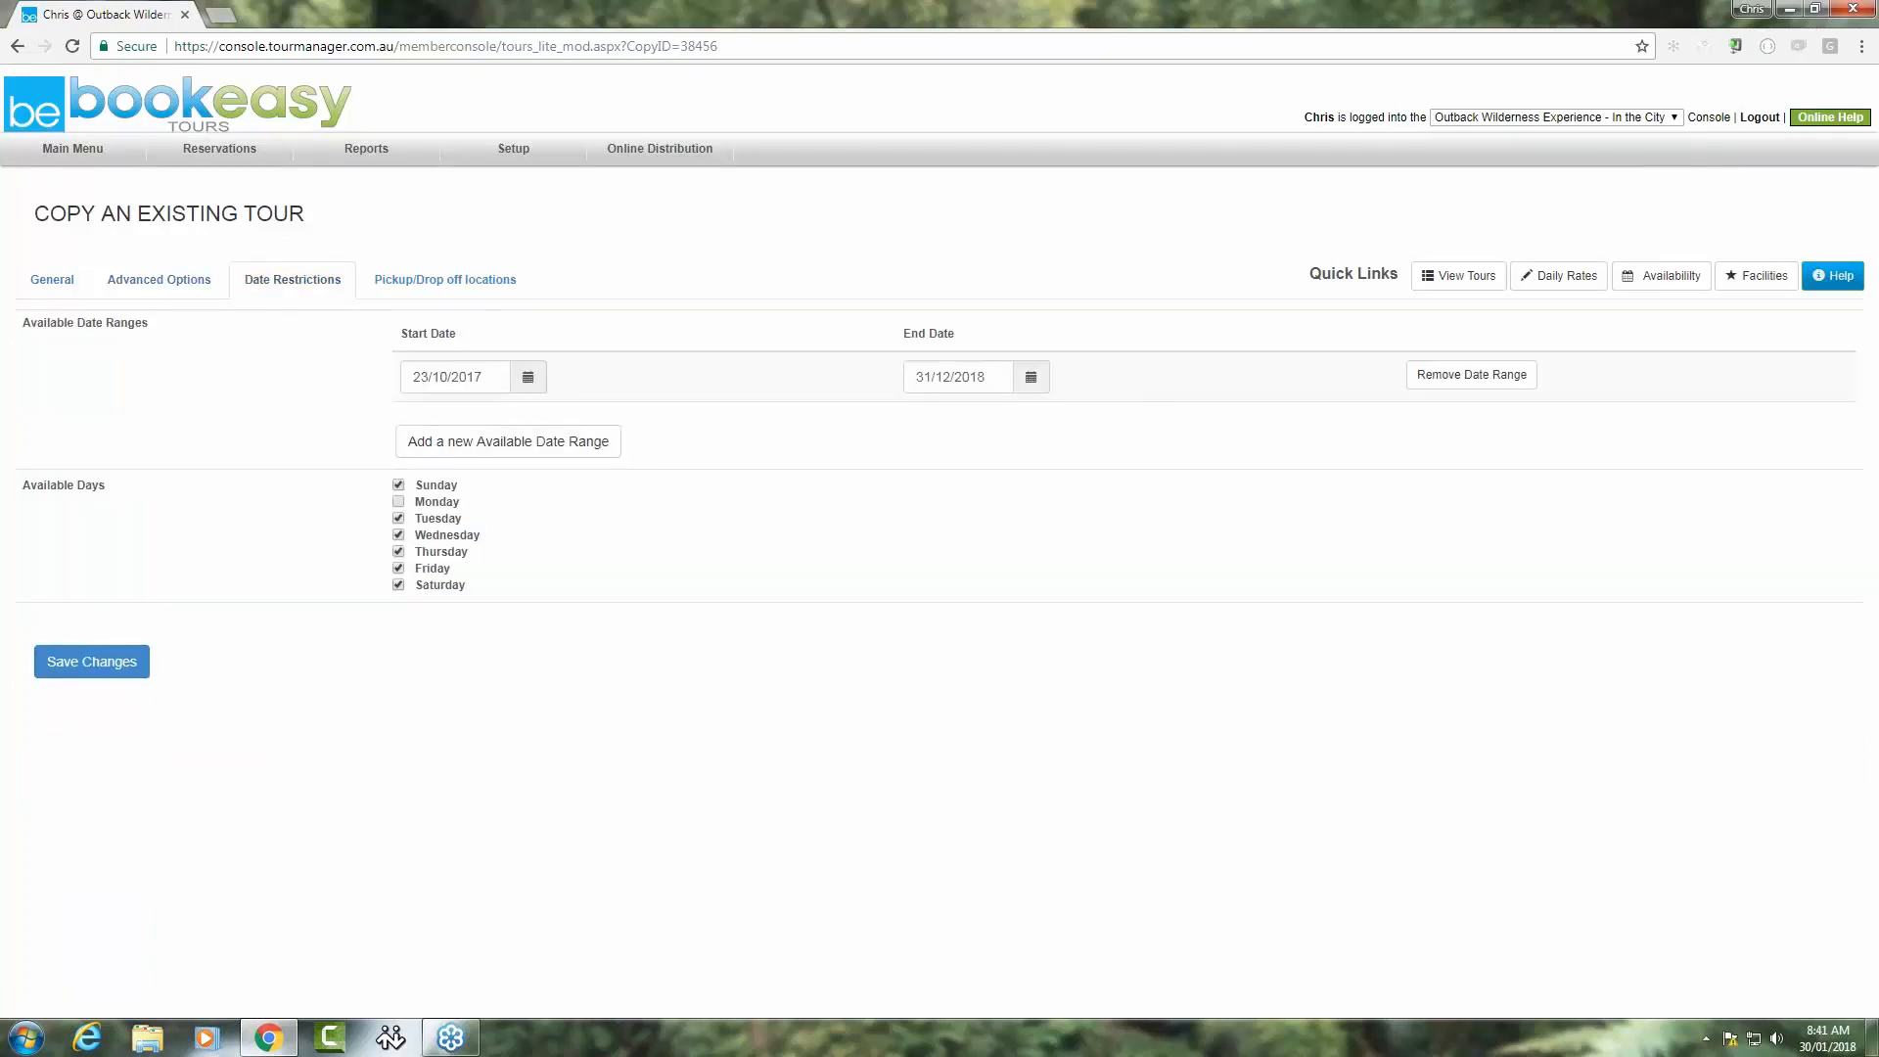
Restrict the copied tour's available days to Monday only and save the tour.
click(399, 485)
click(398, 518)
click(398, 535)
click(398, 552)
click(398, 568)
click(399, 584)
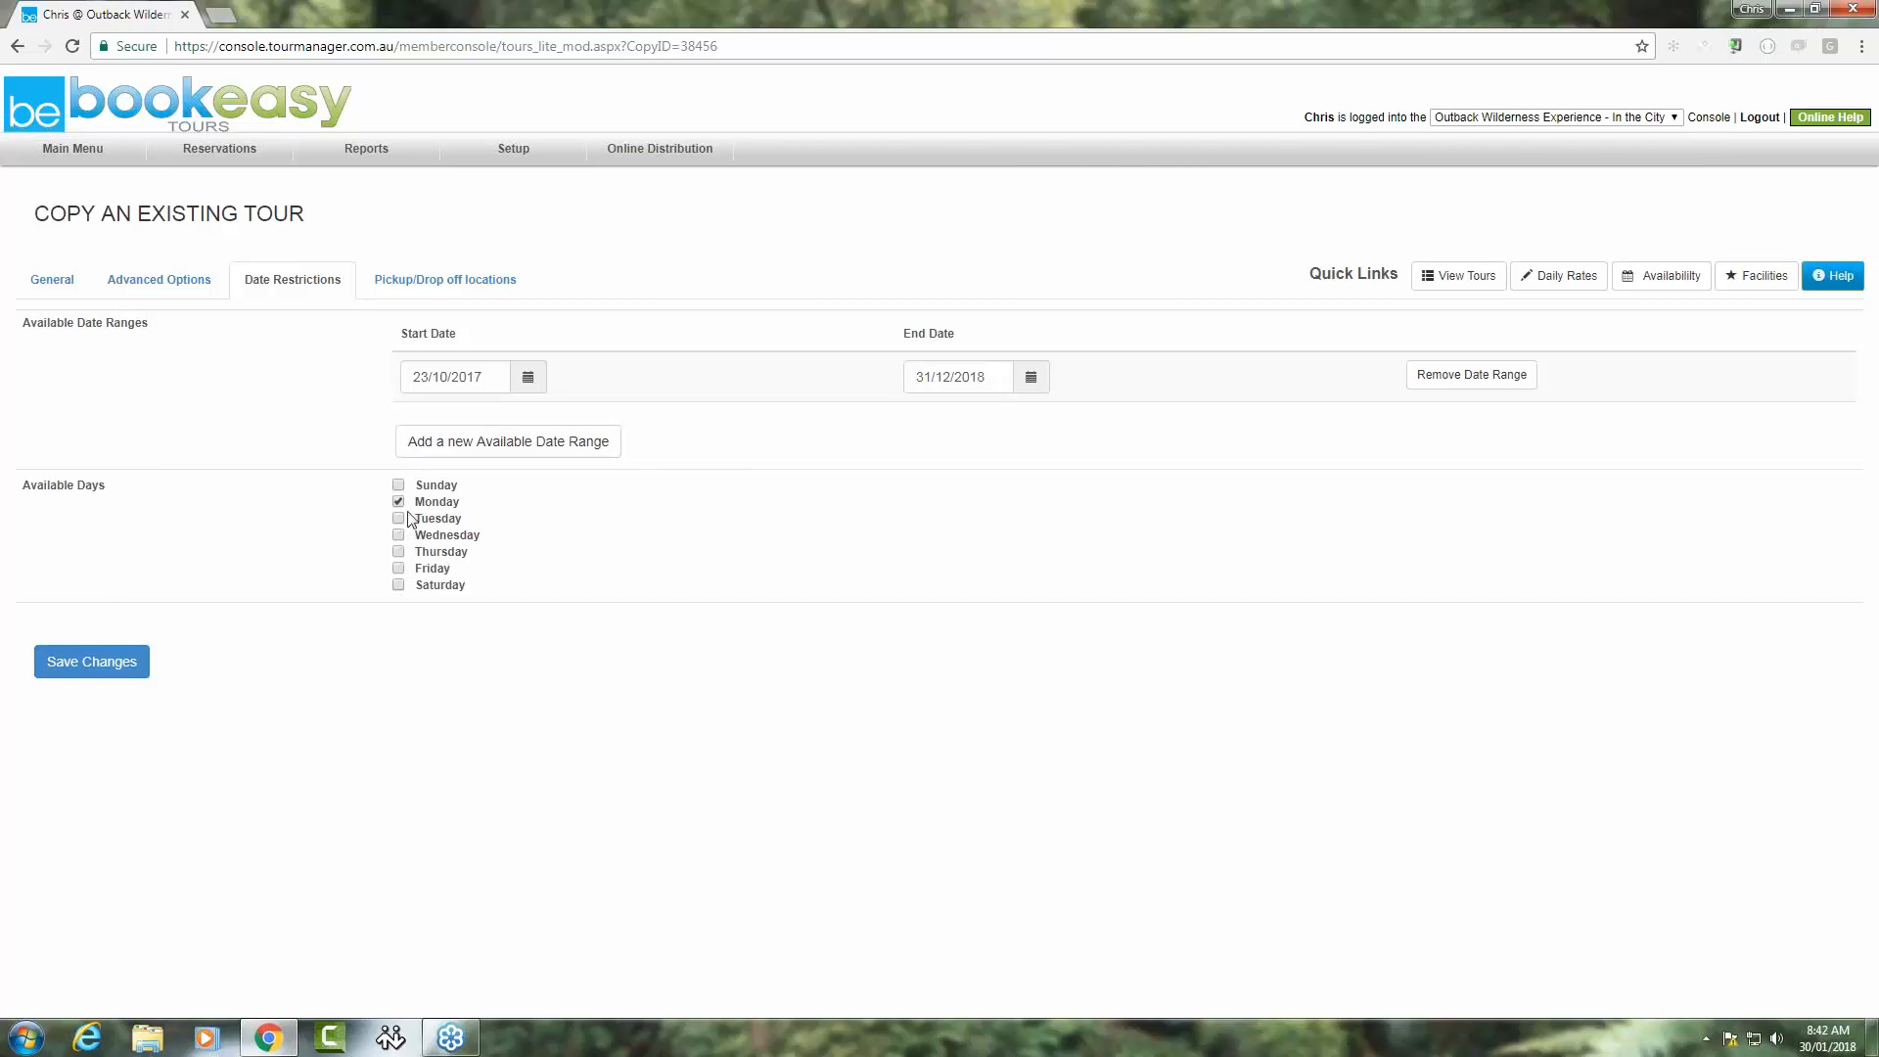
click(98, 671)
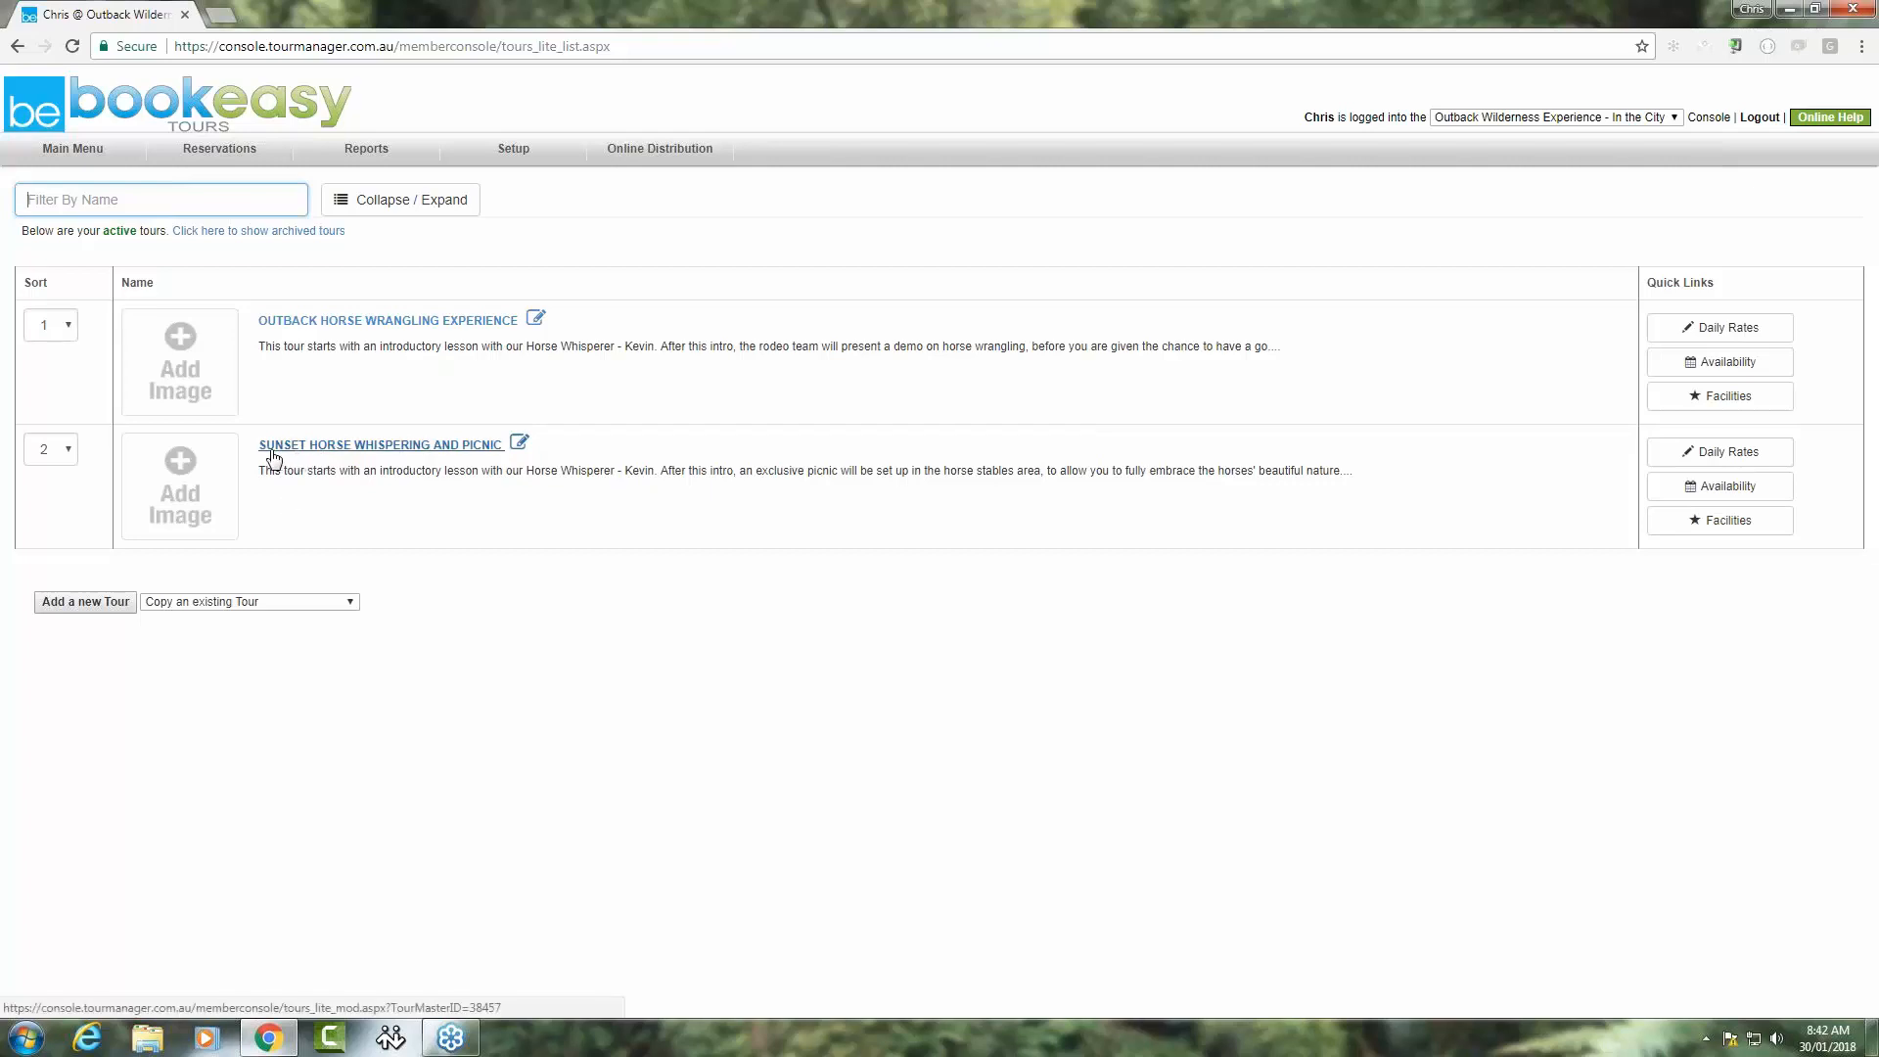
Copy the Sunset Horse Whispering and Picnic tour and name the copy "Sunset Horse Whispering and Picnic (Exclusive Group)".
click(352, 603)
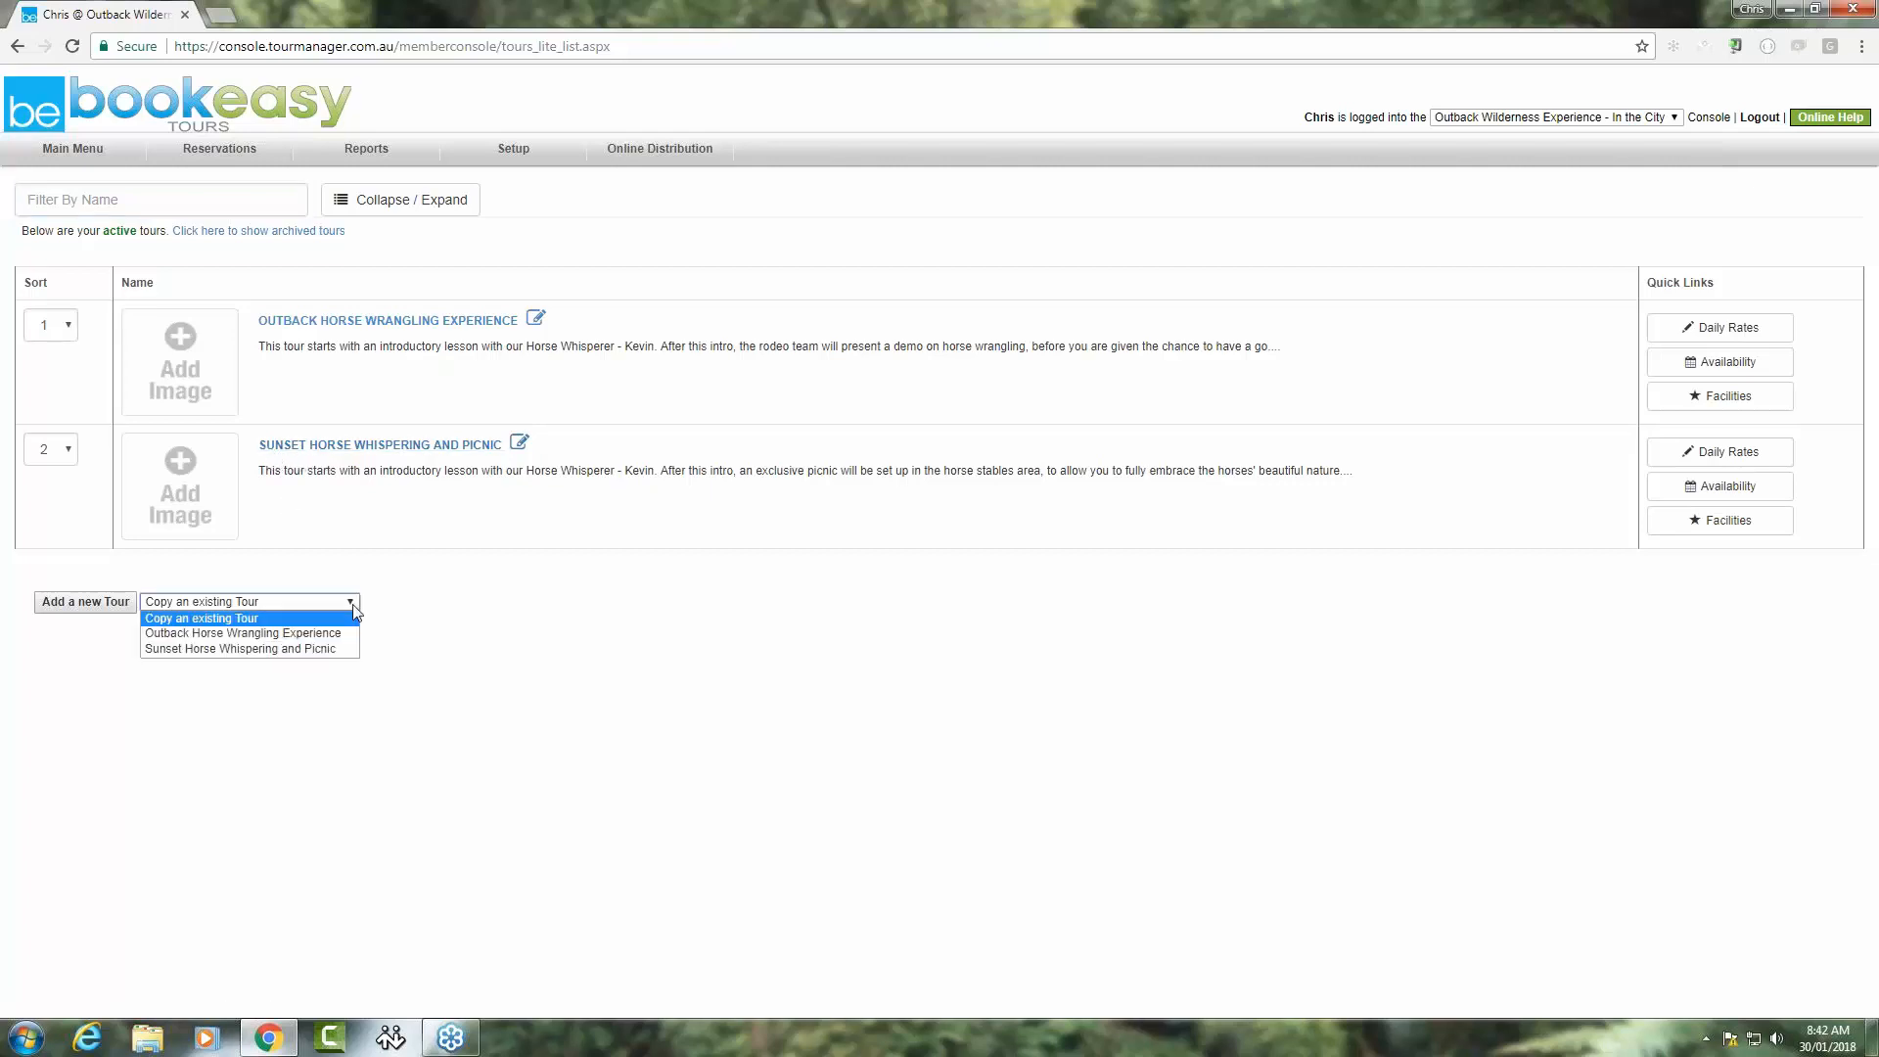
click(314, 649)
text(Exc)
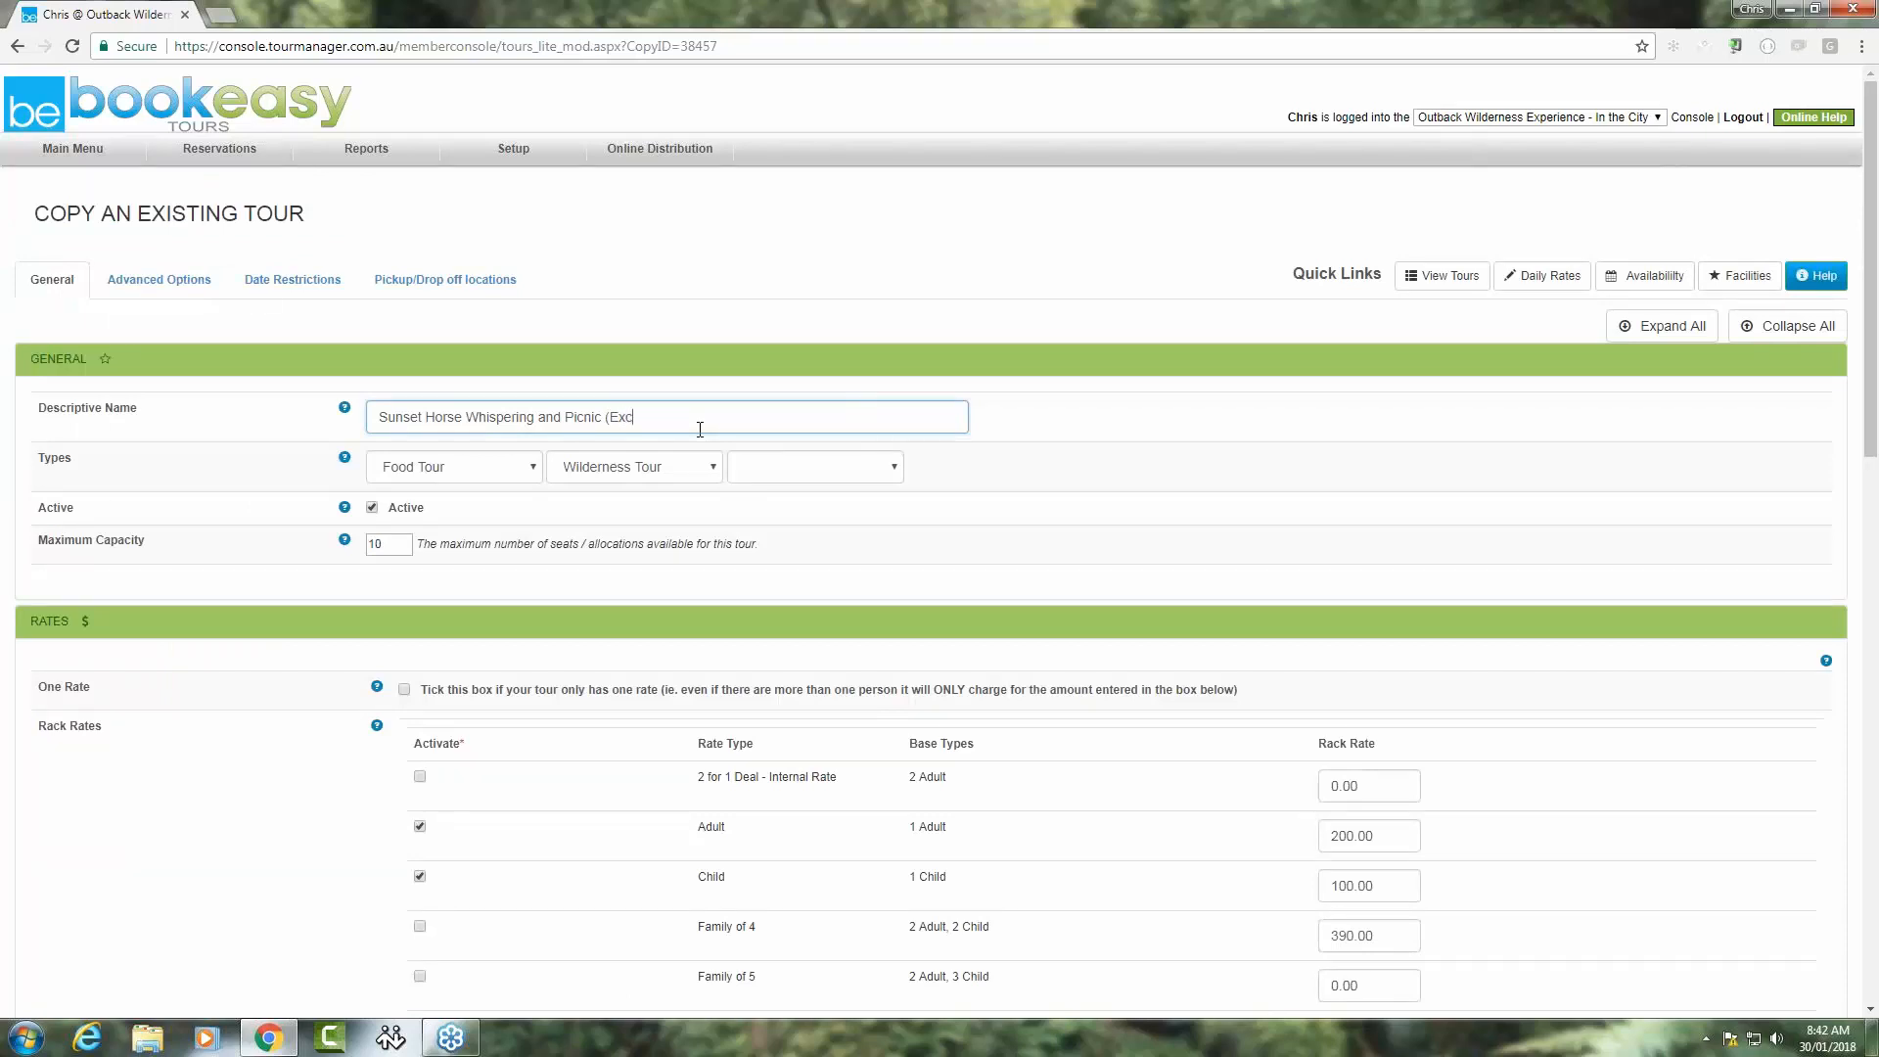
text(lusive Group)
double_click(393, 545)
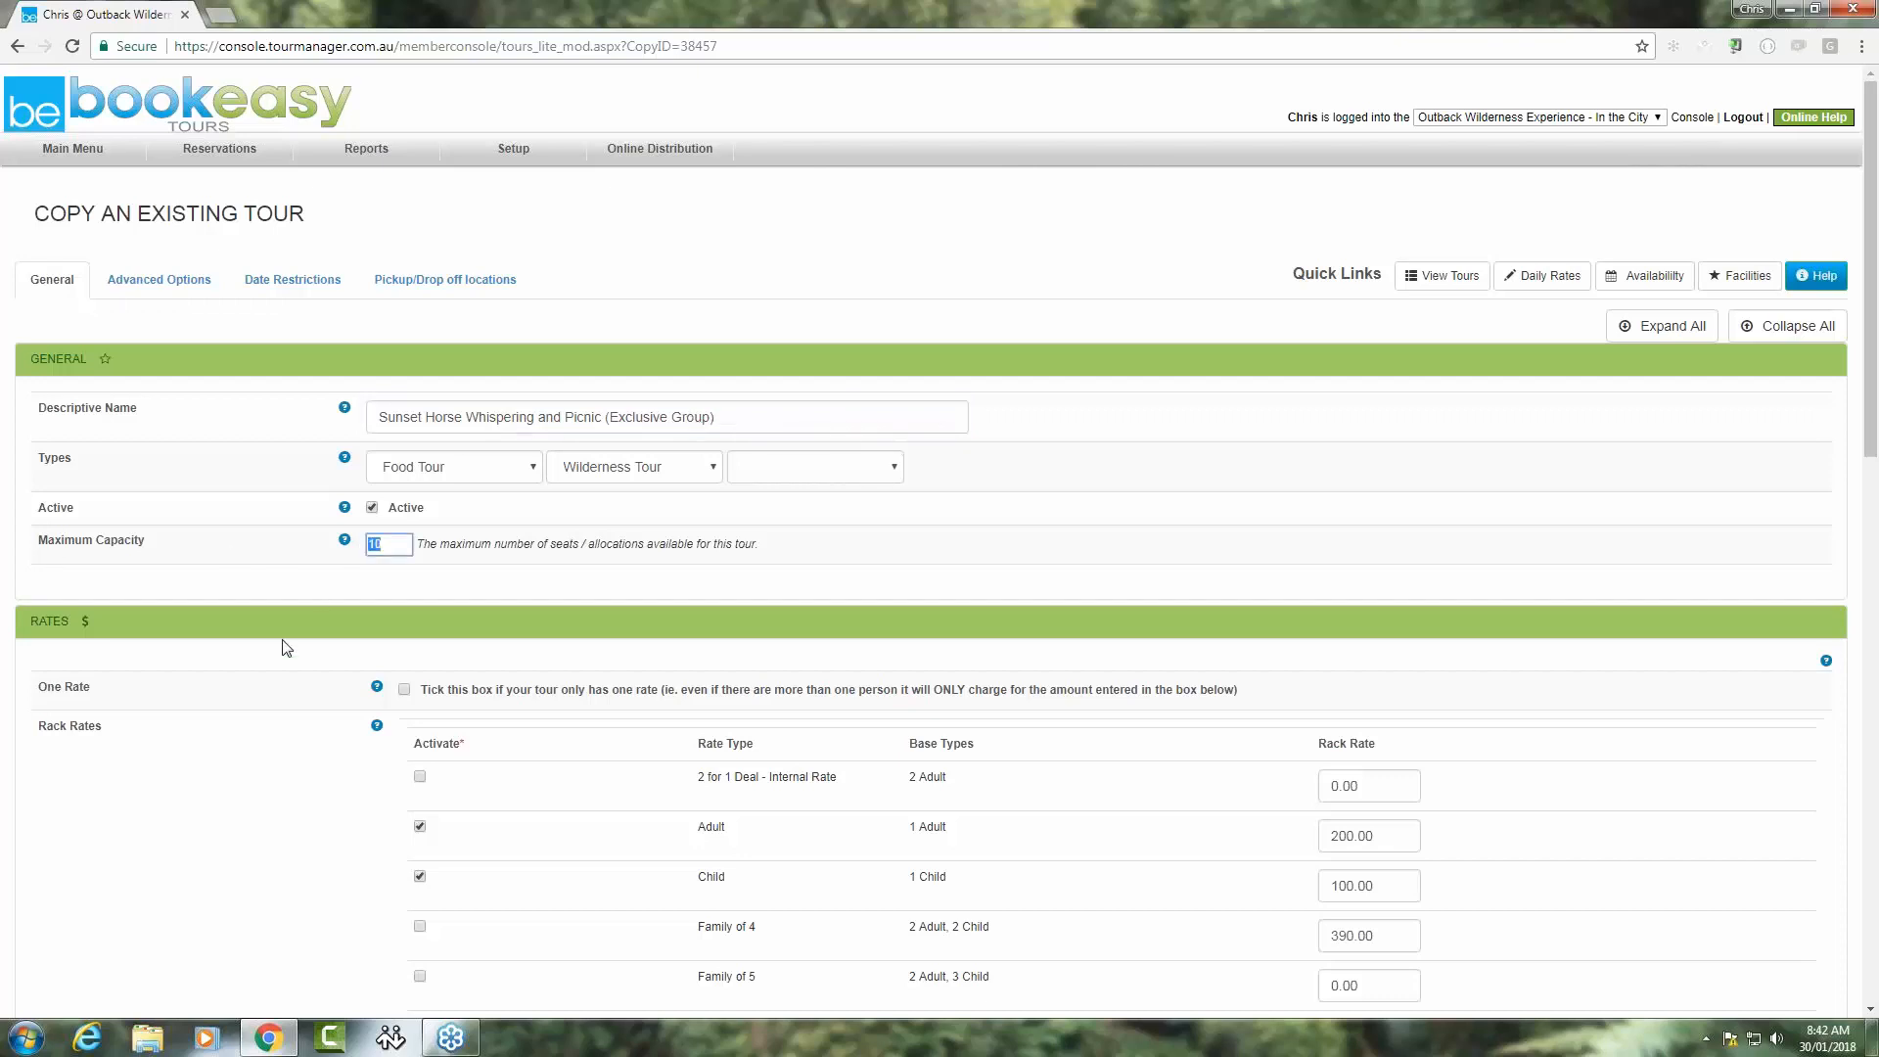
Enable the One Rate option for the exclusive group tour, accept the single-price charging, and set the rate to 1900.
scroll(287, 648, down, 1)
scroll(287, 648, down, 2)
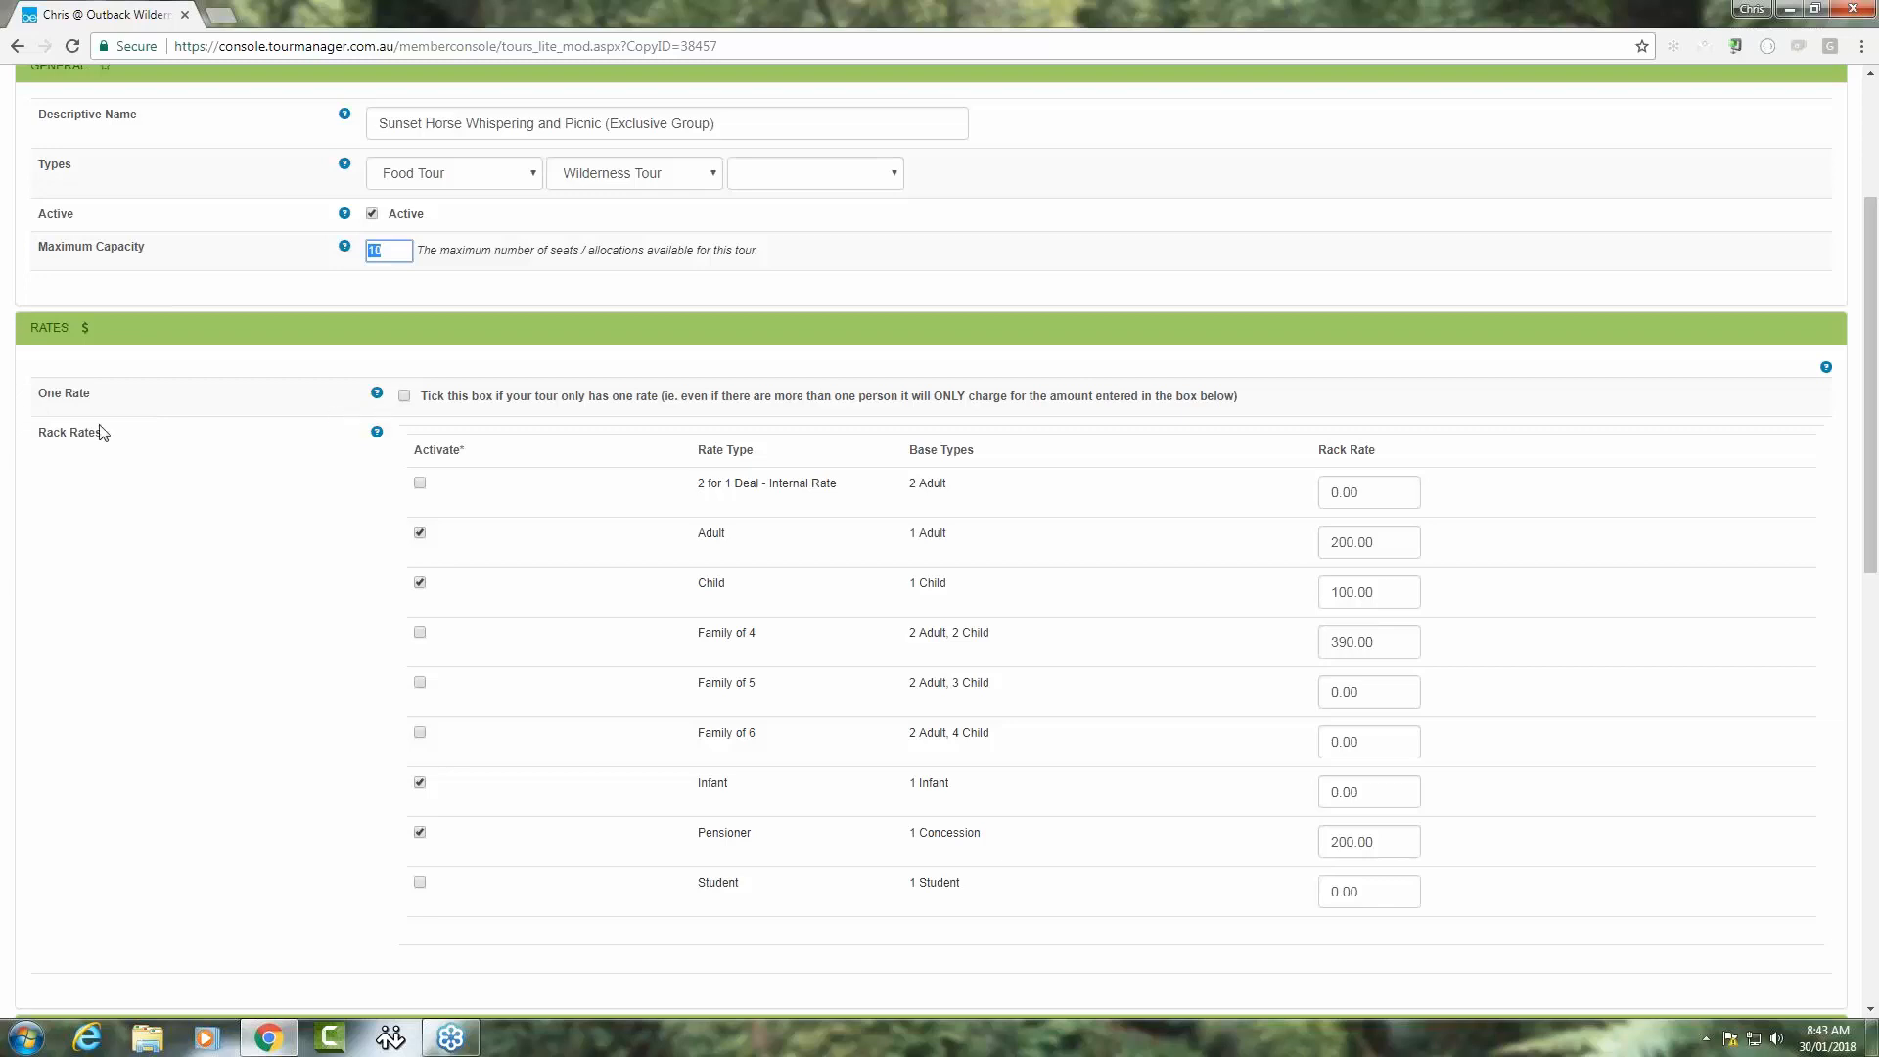
click(404, 398)
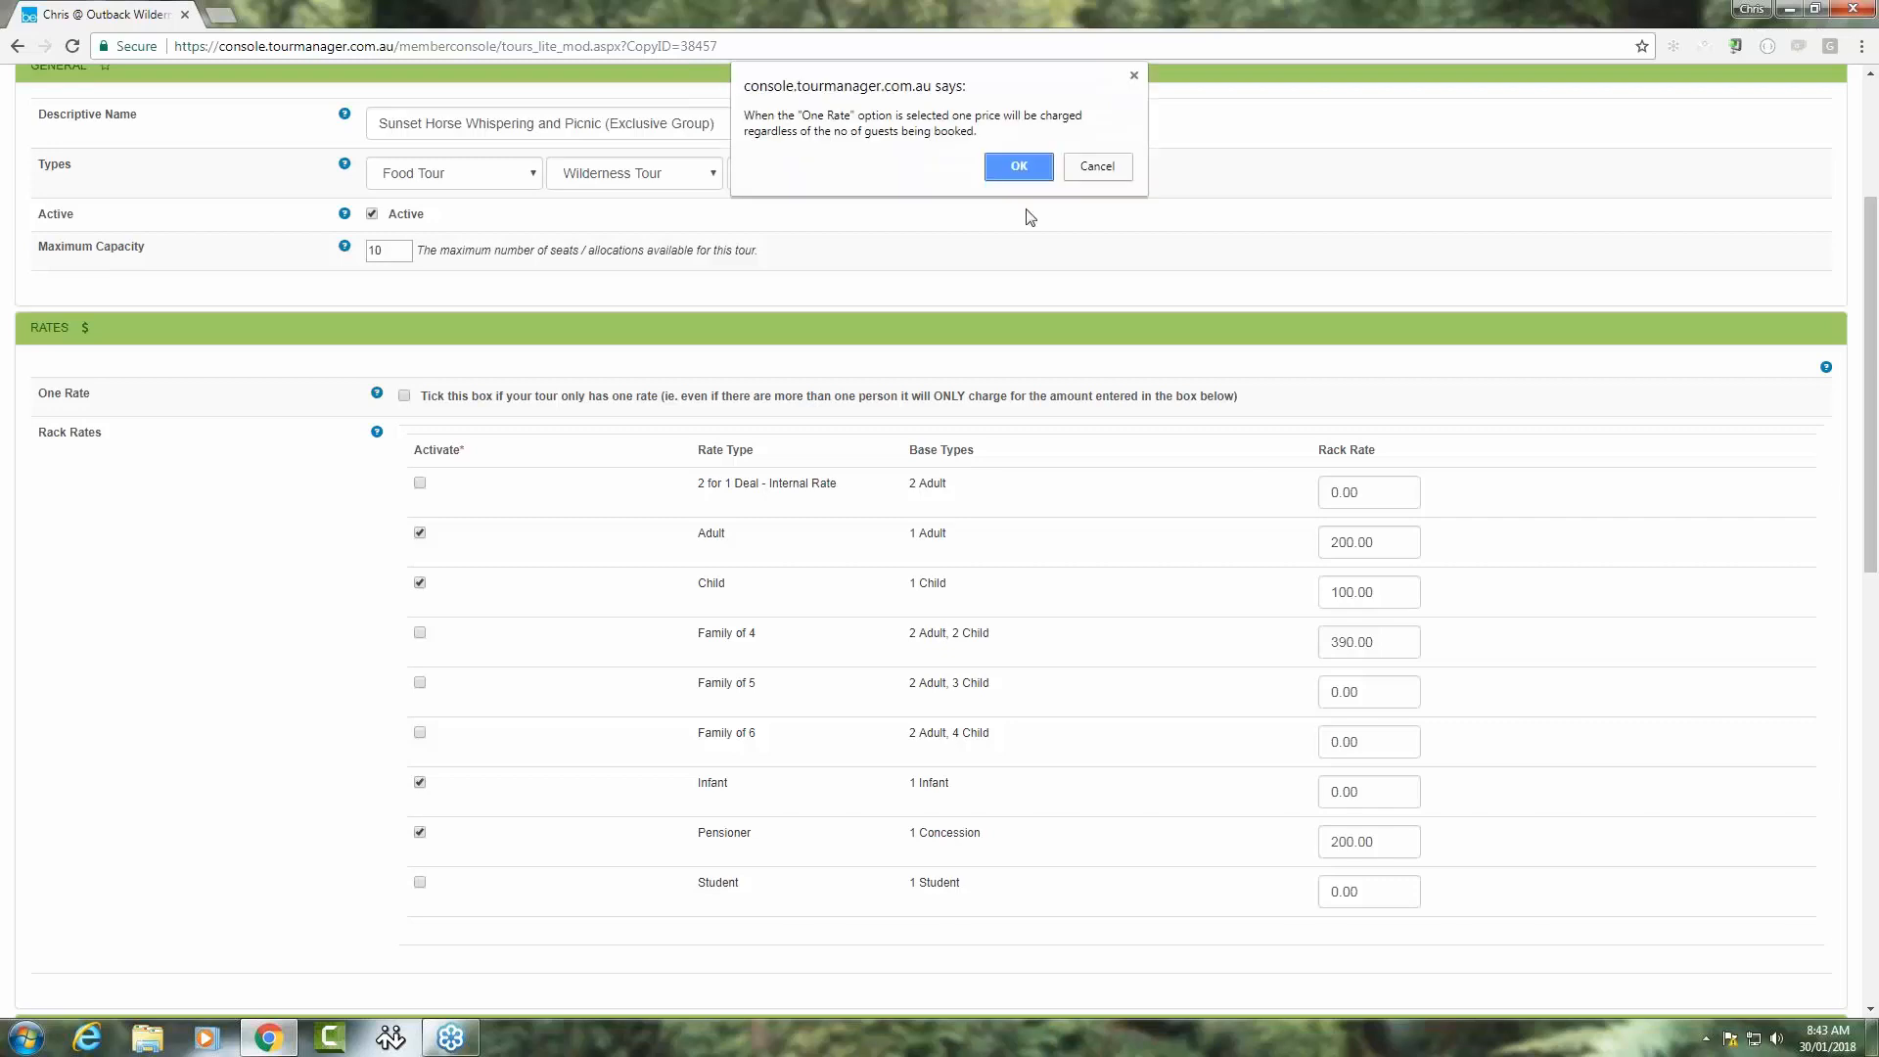
click(1019, 154)
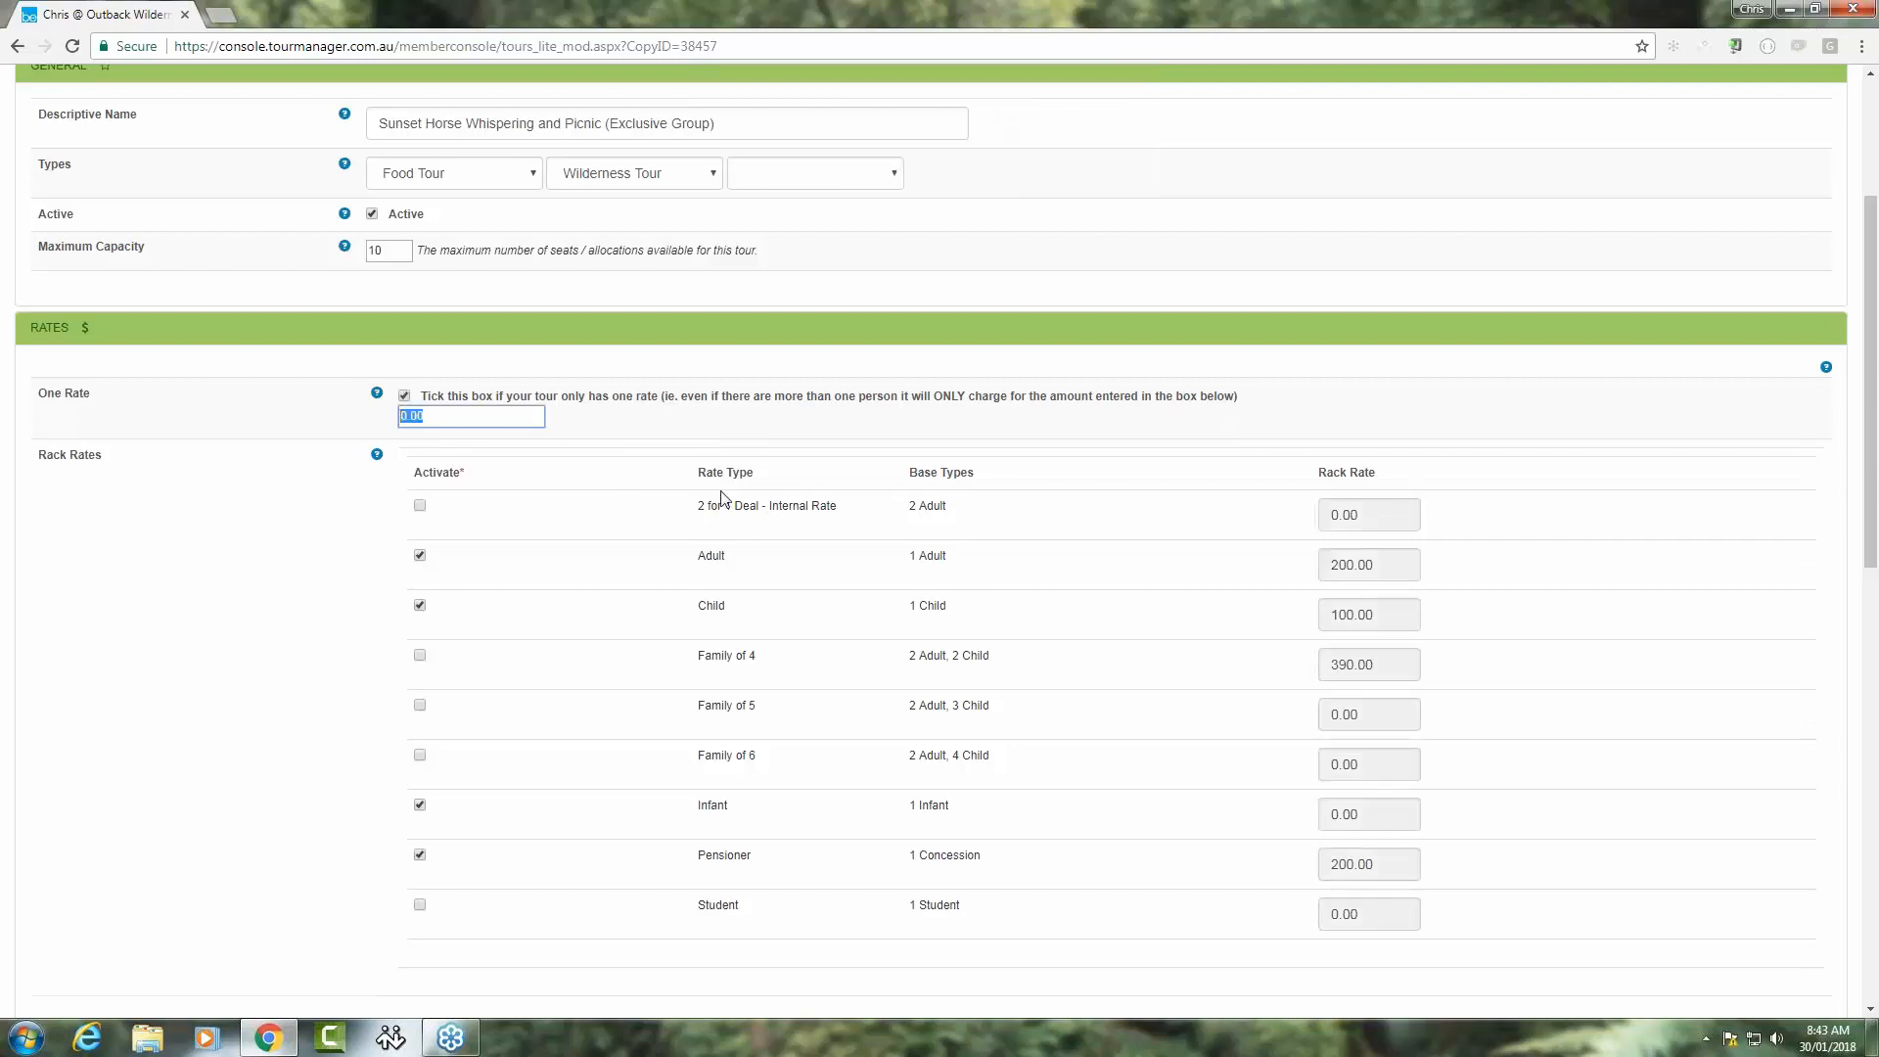
text(19)
text(020)
key(BackSpace)
key(BackSpace)
click(609, 524)
Add "THIS IS AN EXCLUSIVE TOUR" to the end of the exclusive group tour's description.
scroll(293, 611, down, 3)
scroll(293, 612, down, 1)
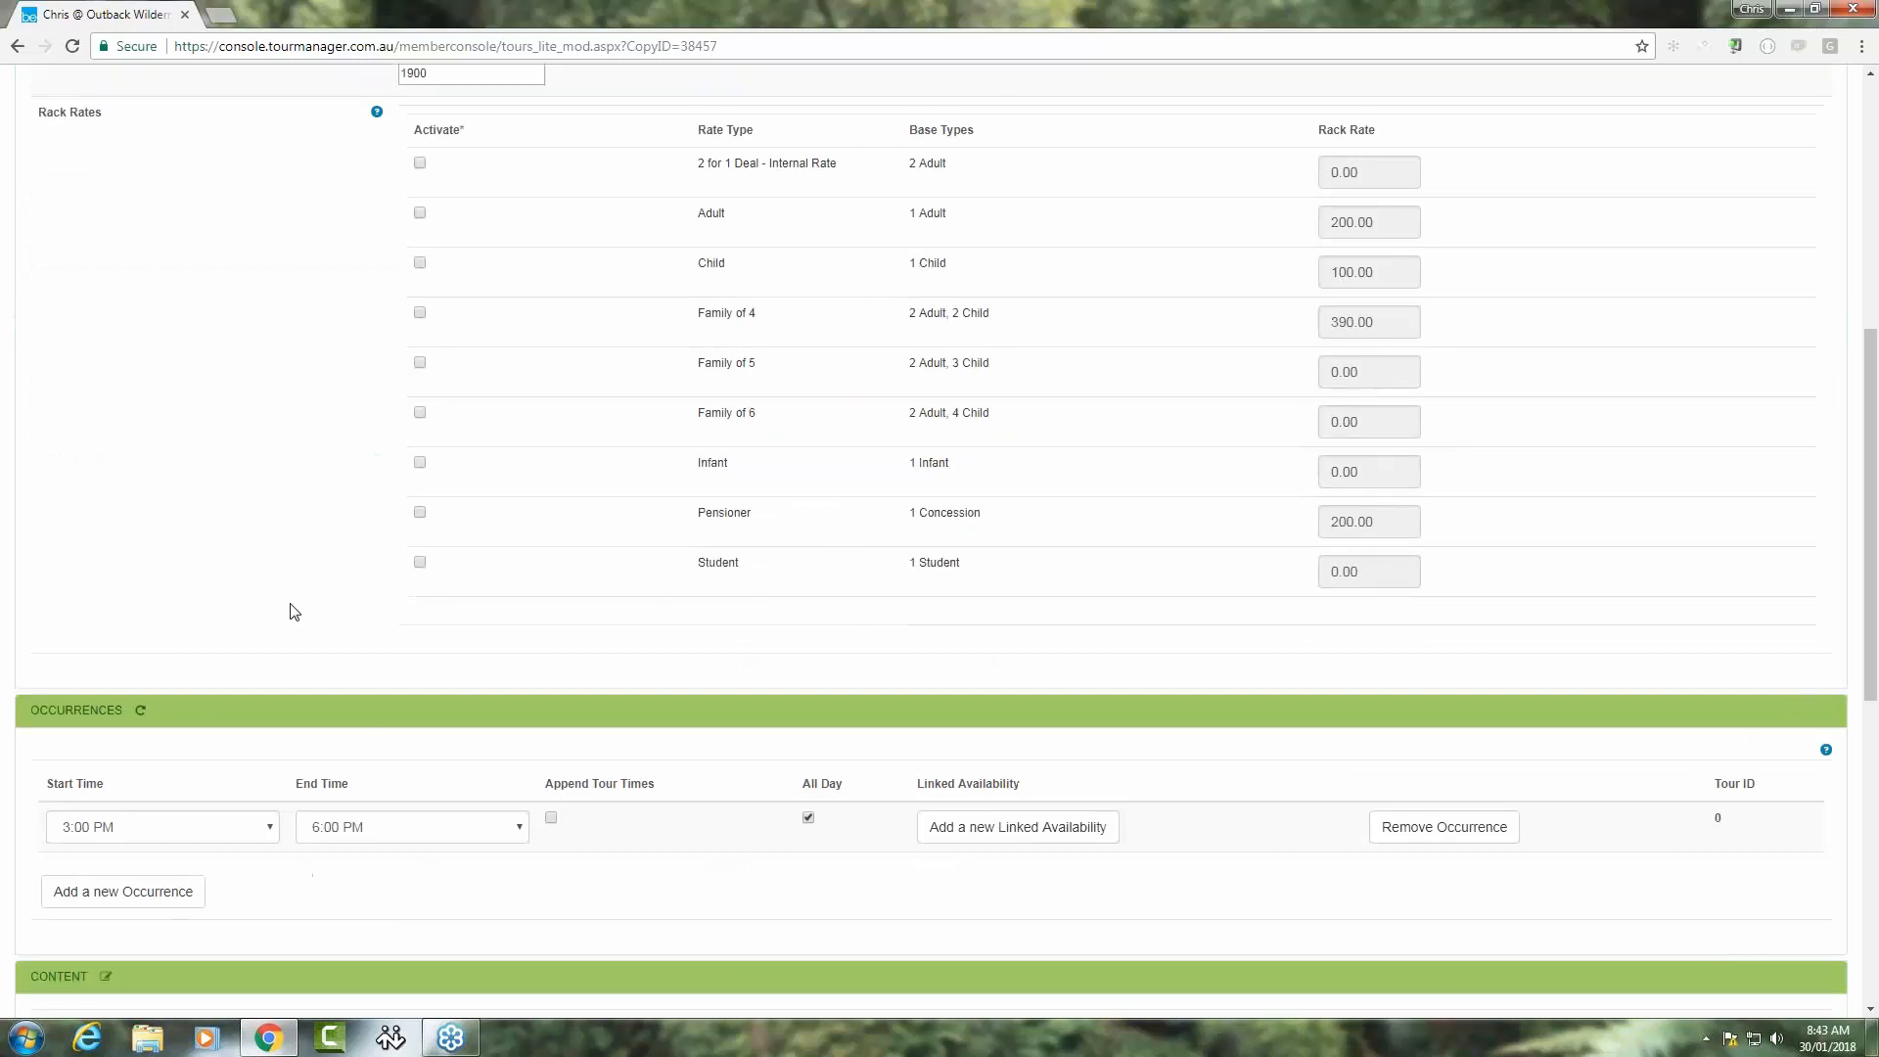
scroll(293, 612, down, 5)
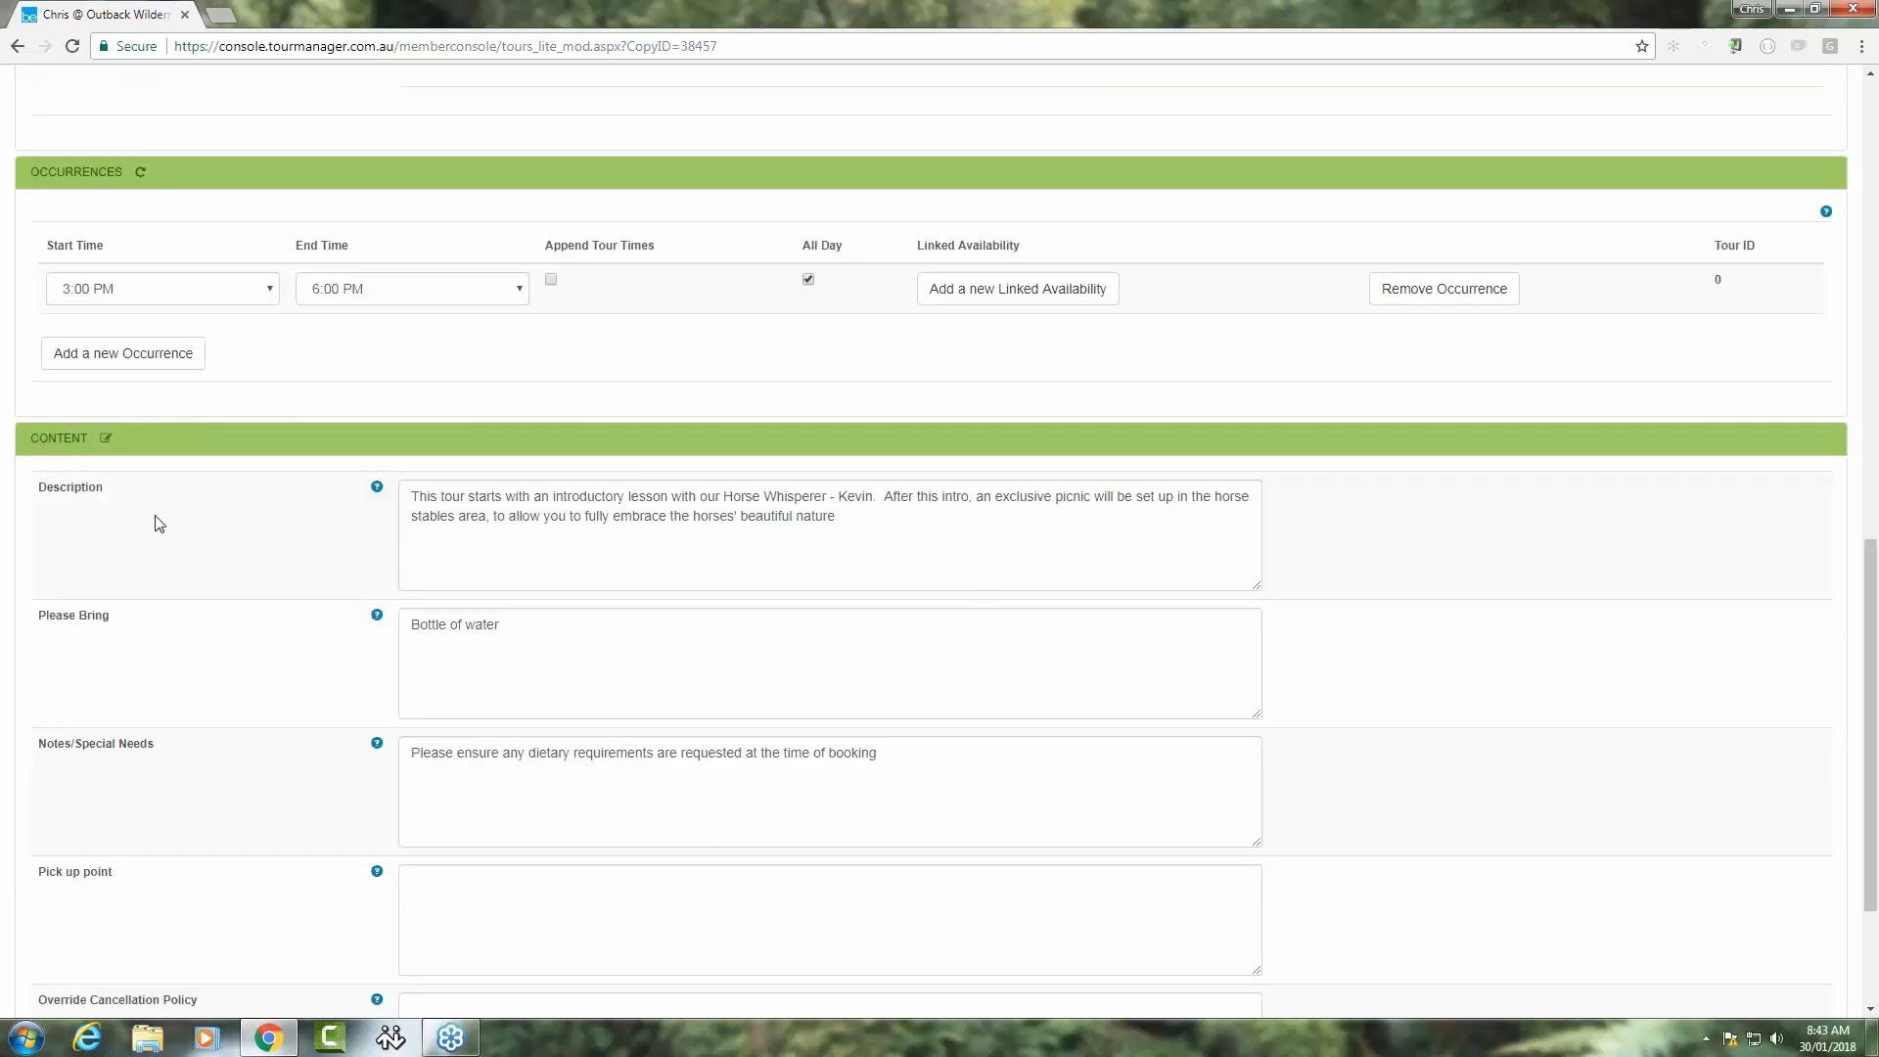
click(877, 517)
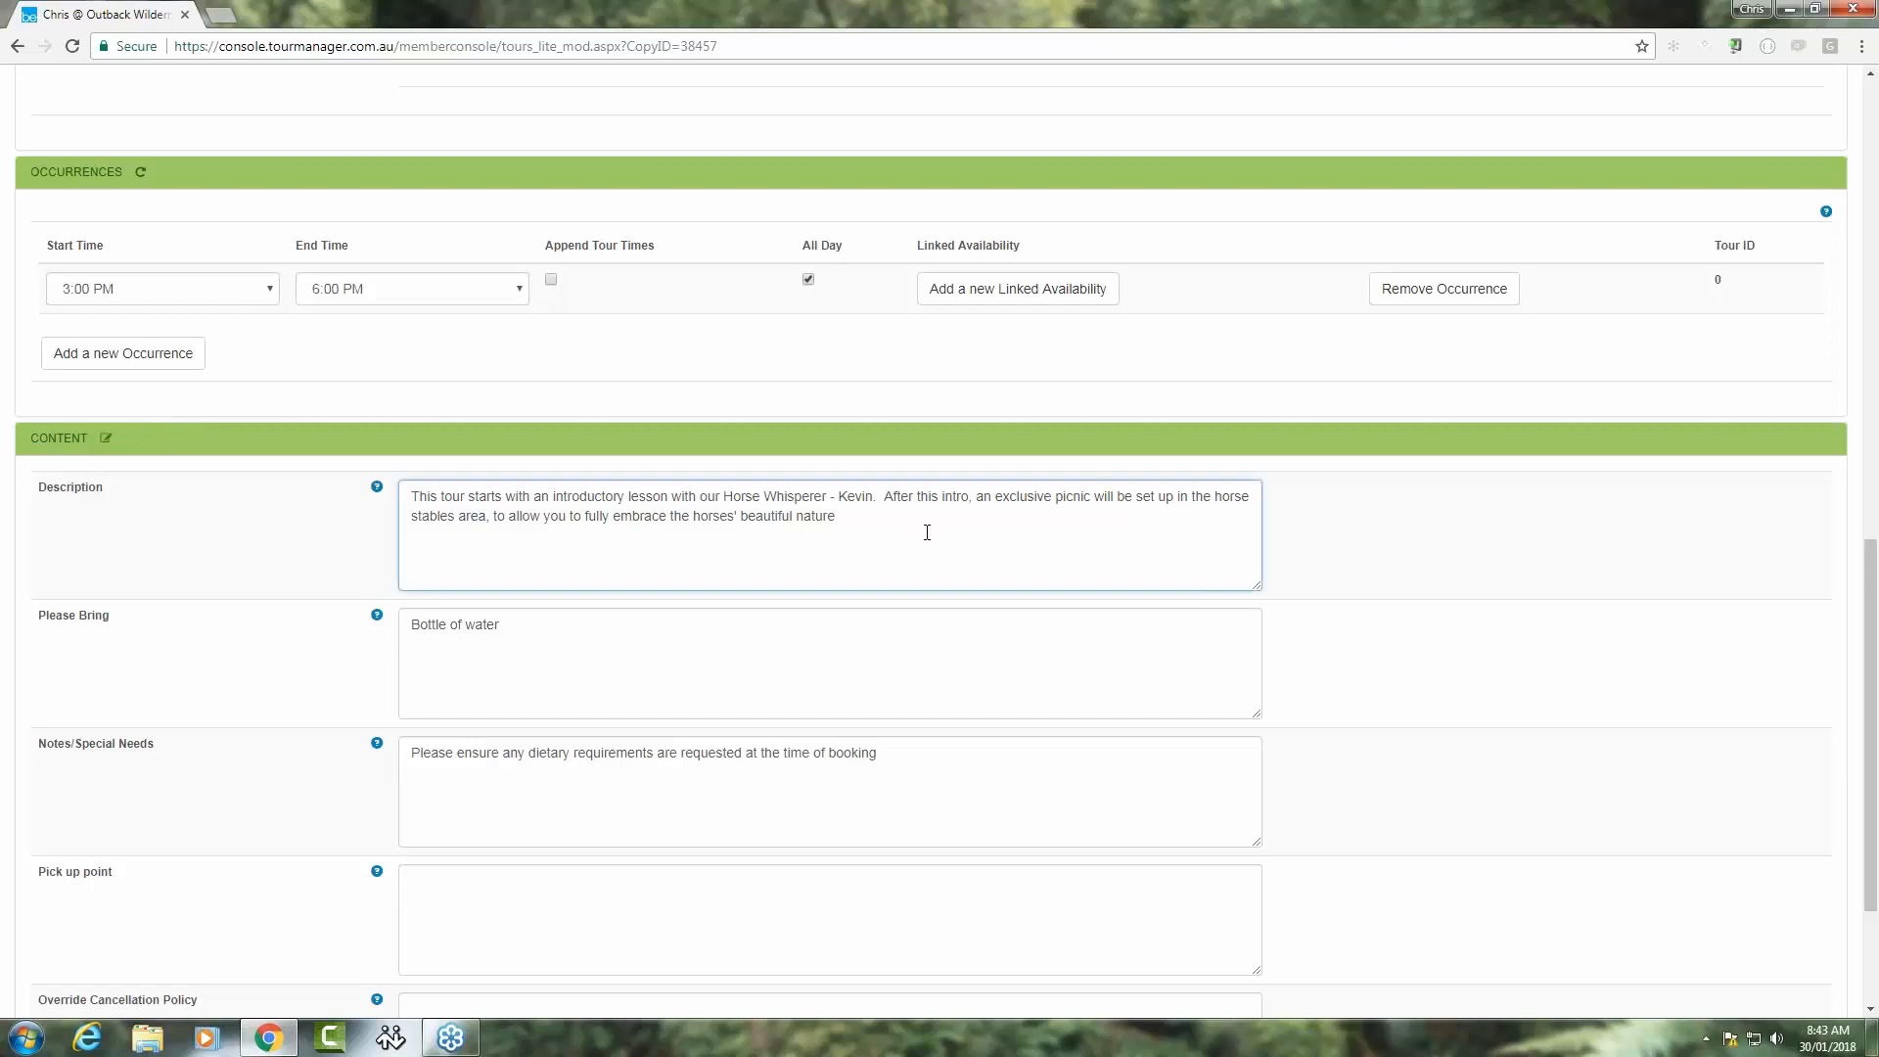
text(The)
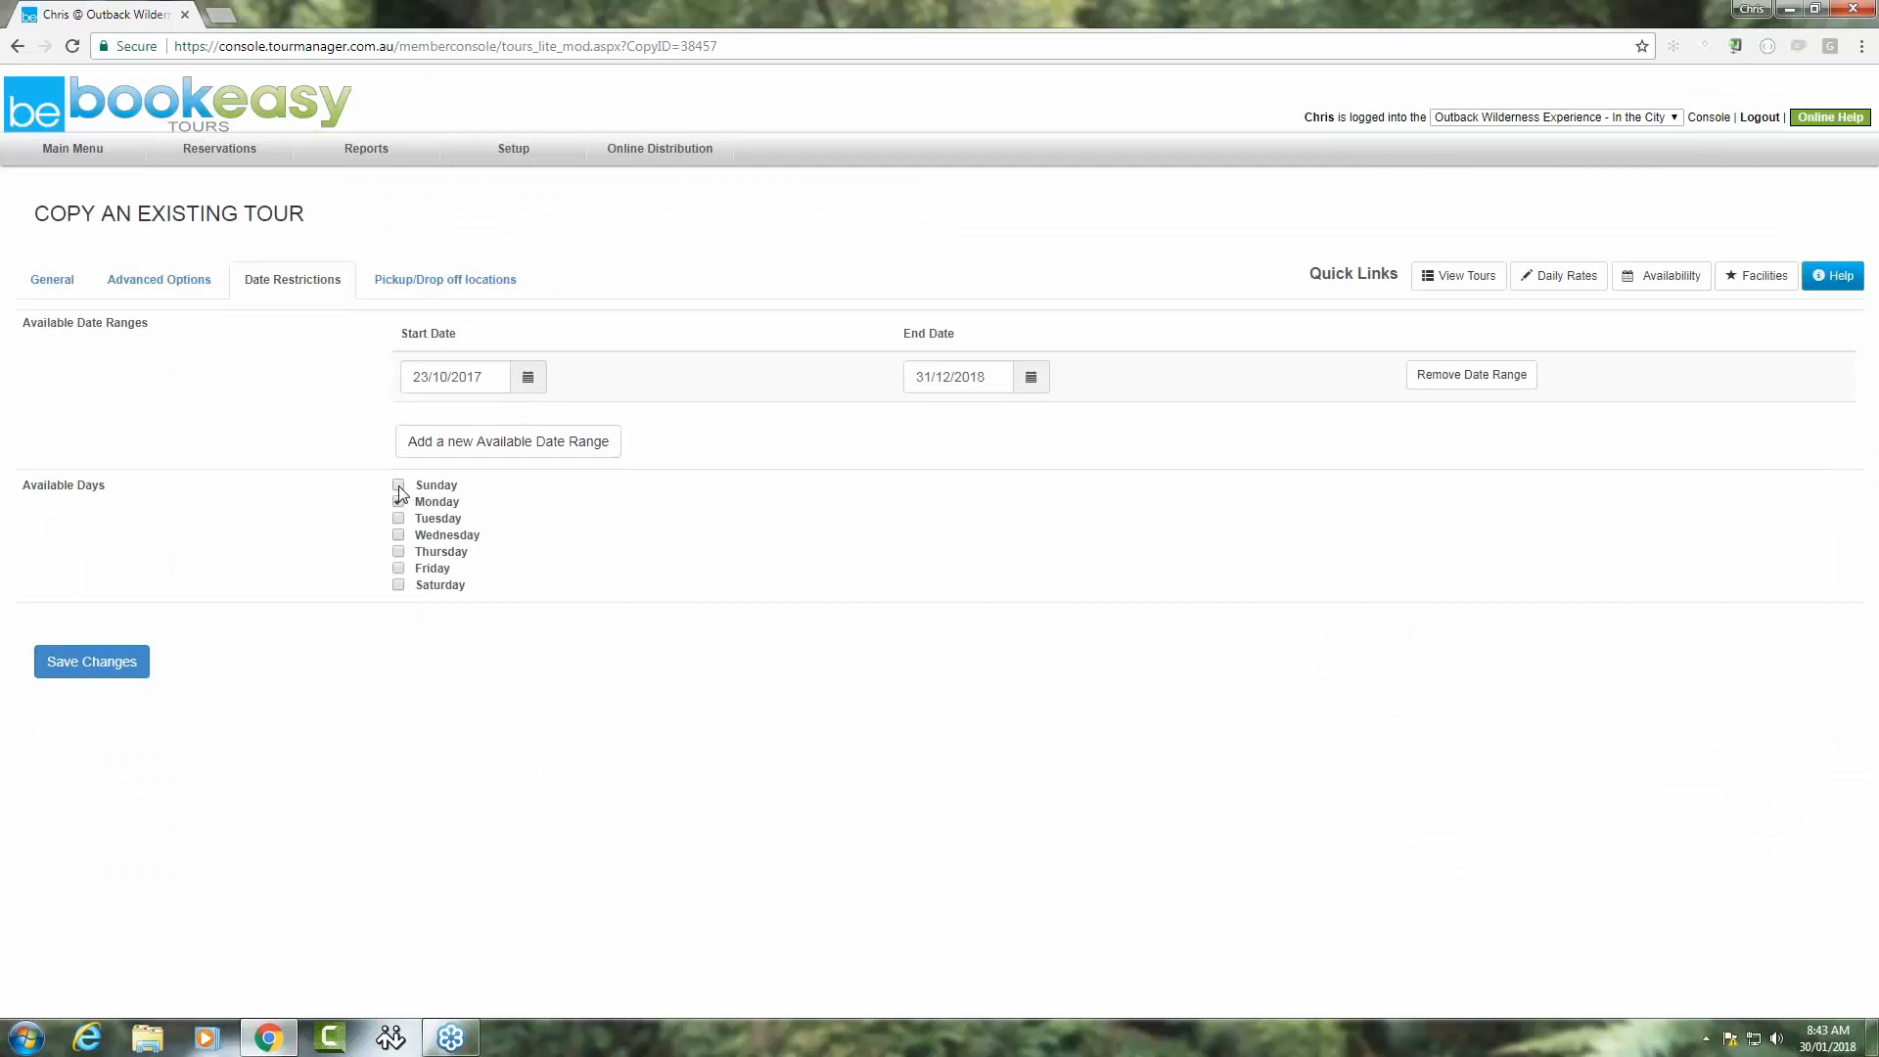
Make the exclusive group tour available on Sunday and Friday instead of Monday, and save the tour.
click(399, 484)
click(398, 502)
click(399, 567)
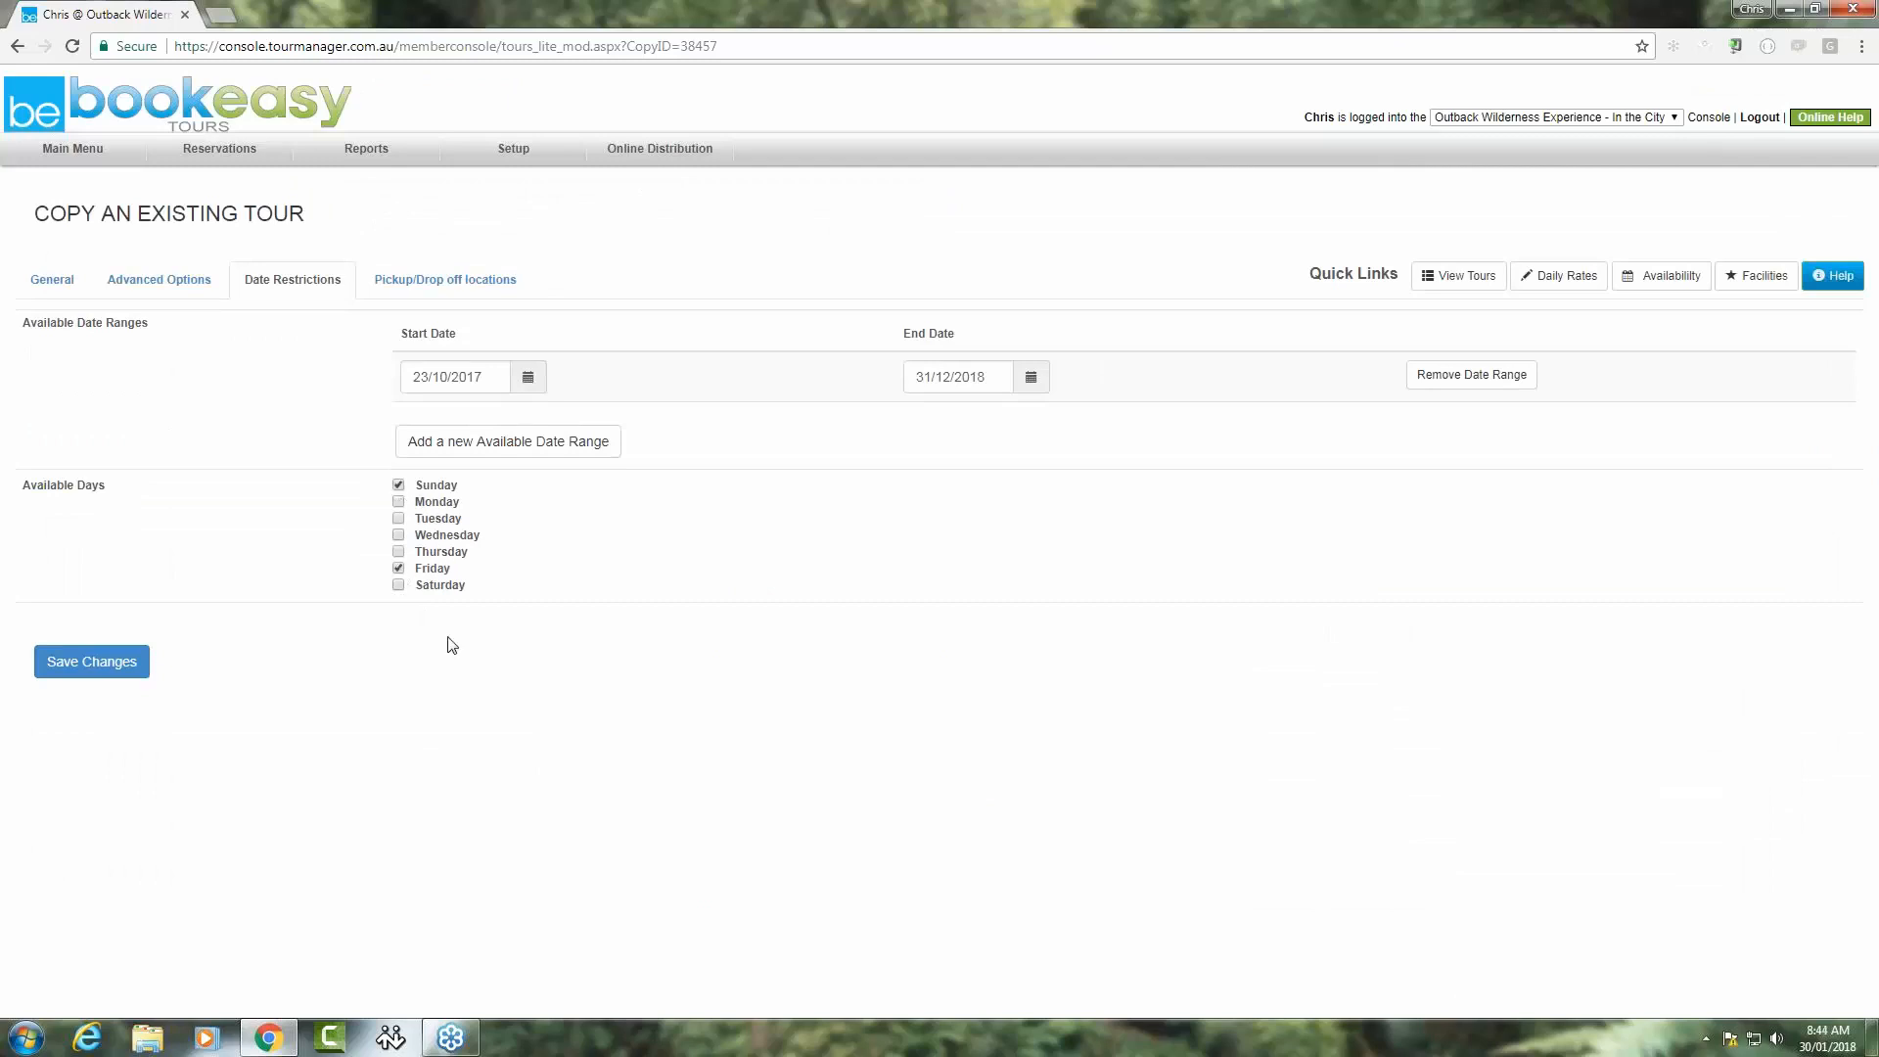
click(98, 663)
click(97, 663)
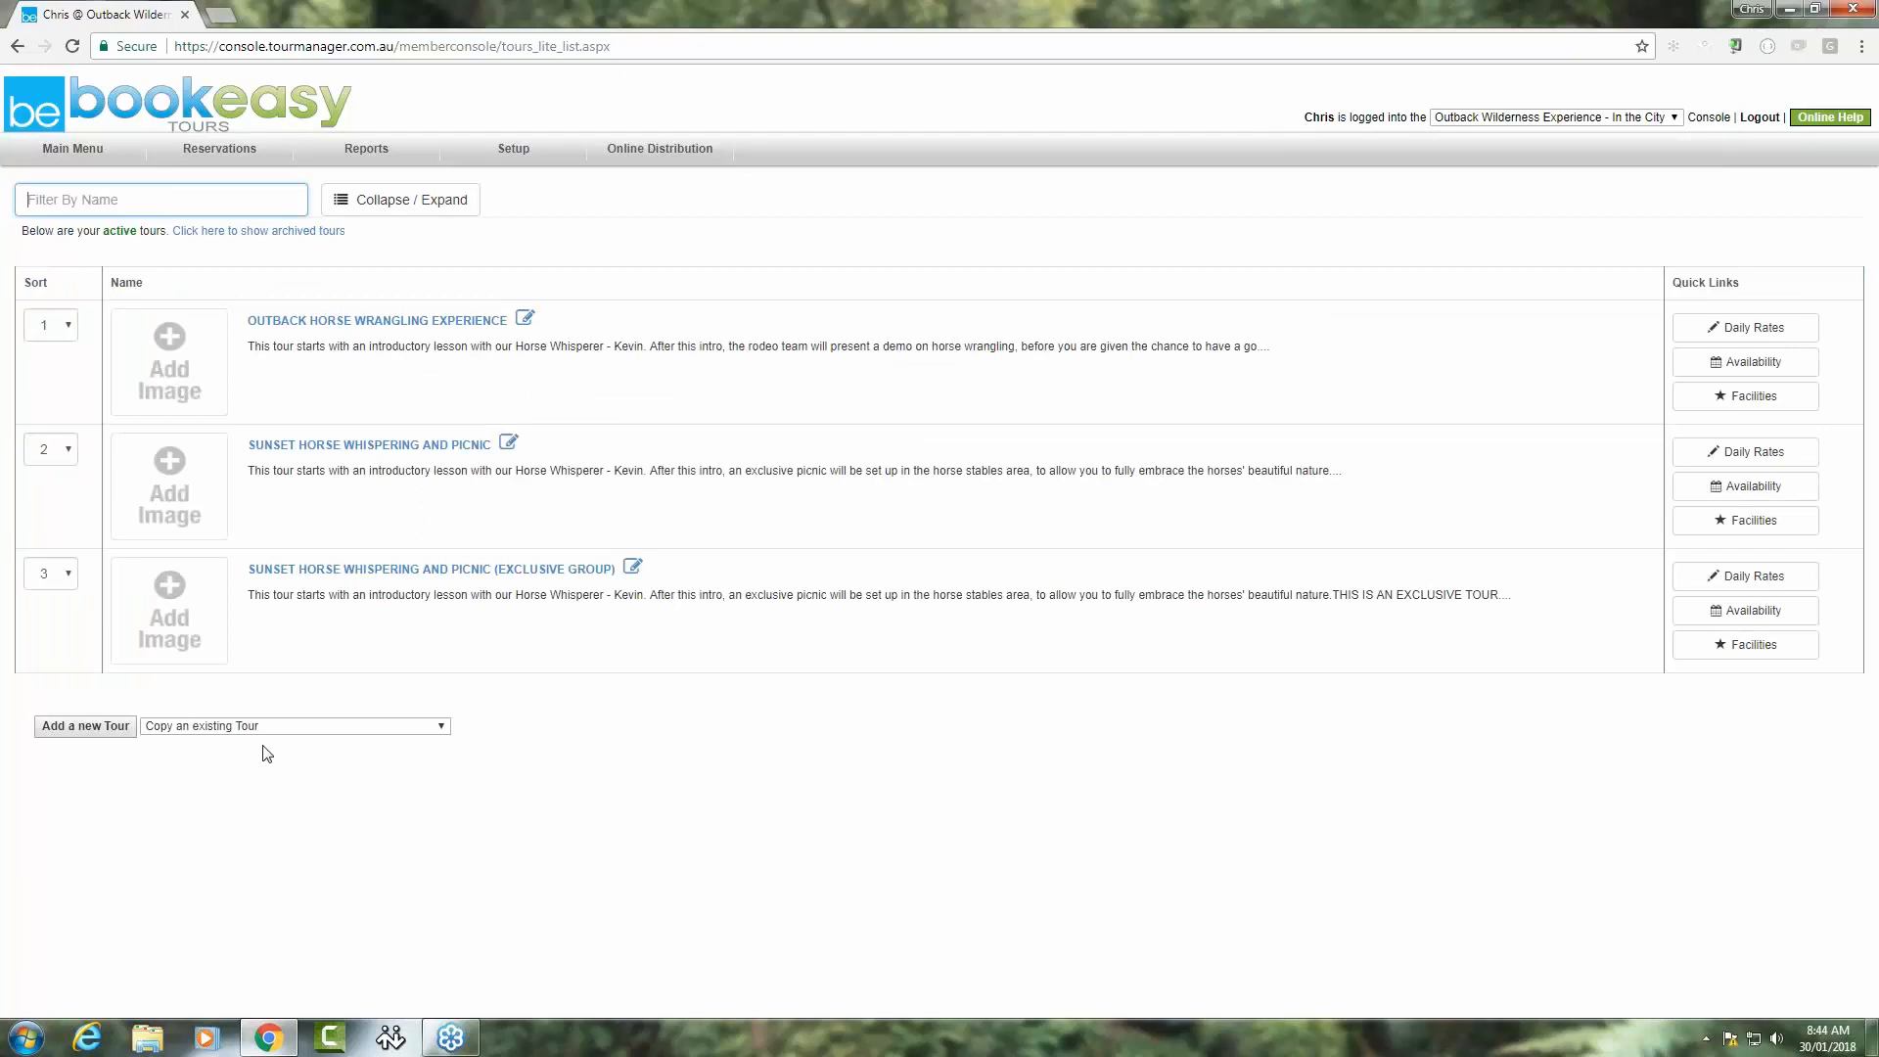